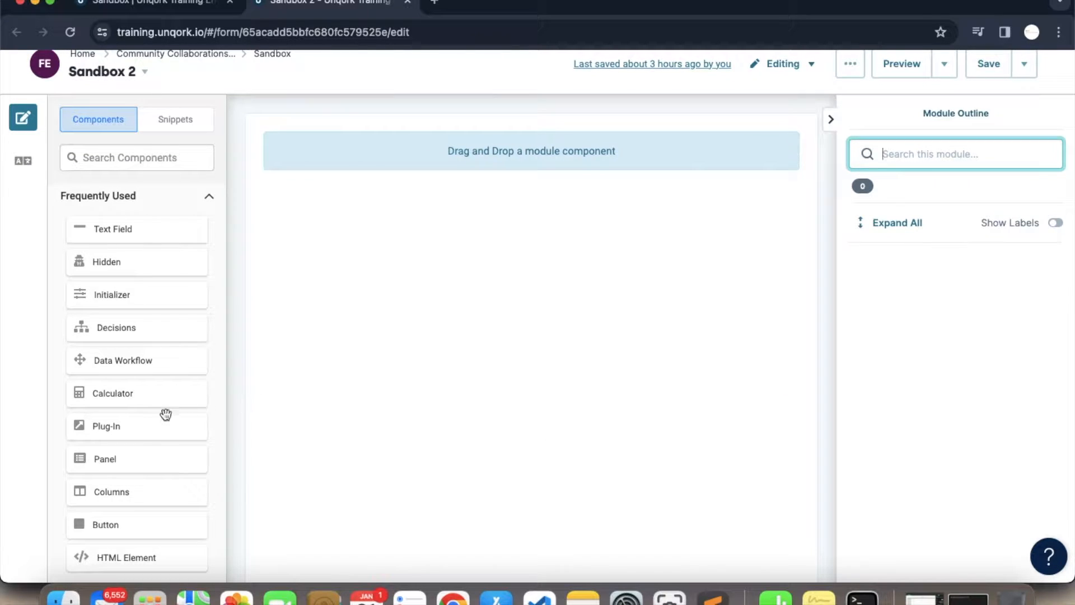
{"action": "left_click", "coordinate": [152, 423]}
{"action": "left_click_drag", "start_coordinate": [152, 423], "coordinate": [450, 166]}
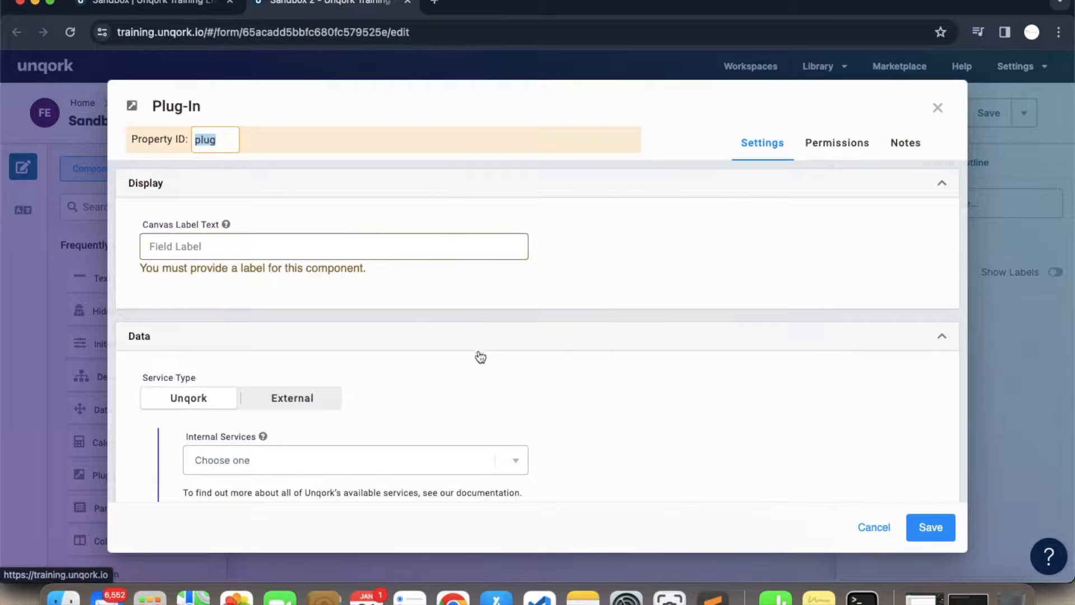
{"action": "left_click", "coordinate": [246, 474]}
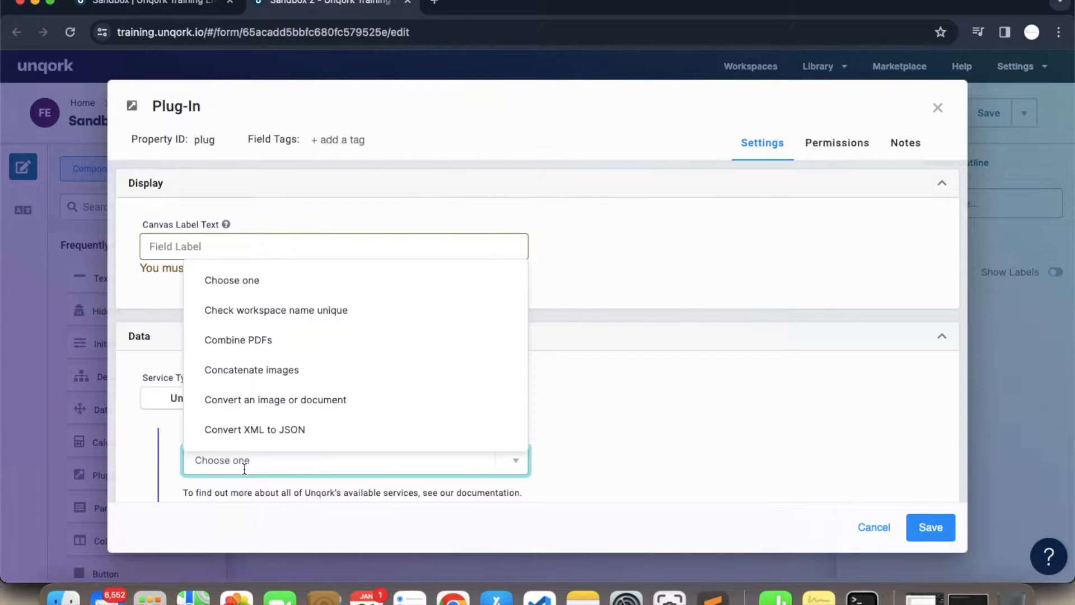
{"action": "type", "text": "exe"}
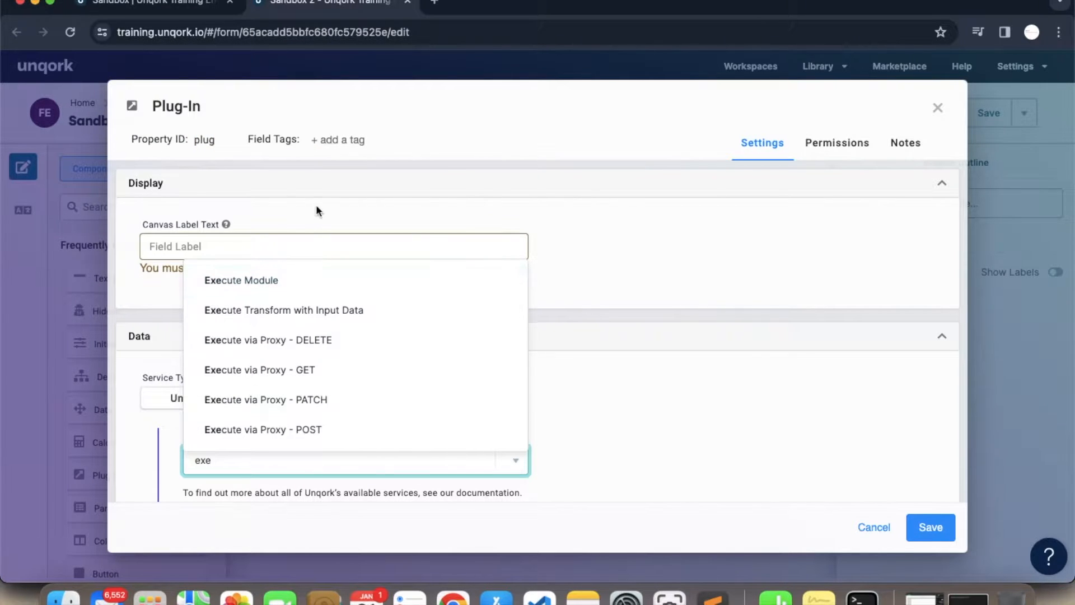
{"action": "left_click", "coordinate": [277, 279]}
{"action": "scroll", "coordinate": [585, 414], "scroll_direction": "down", "scroll_amount": 2}
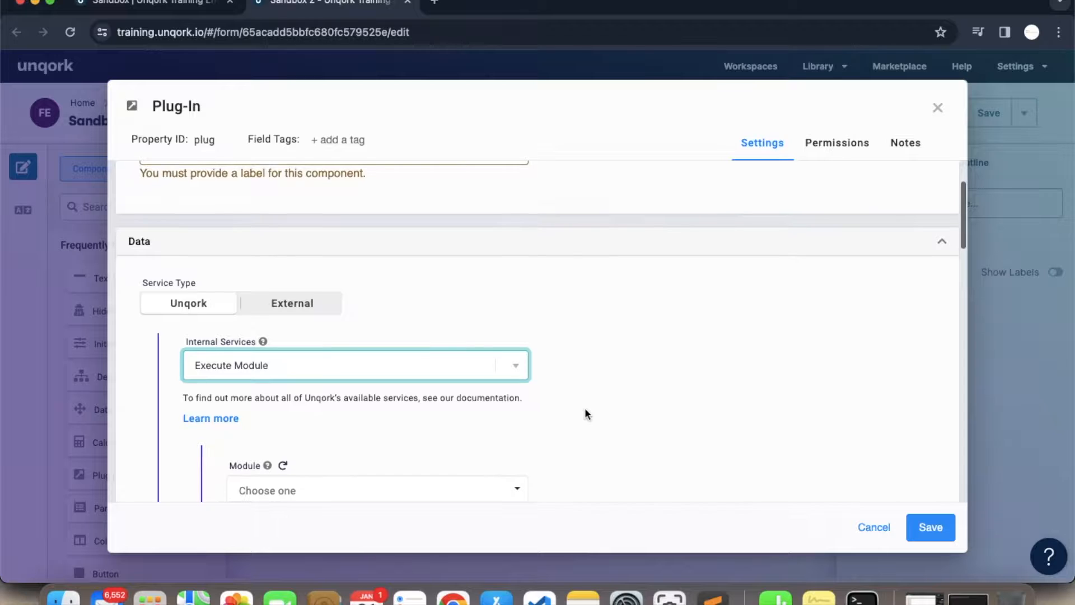
{"action": "scroll", "coordinate": [585, 408], "scroll_direction": "down", "scroll_amount": 2}
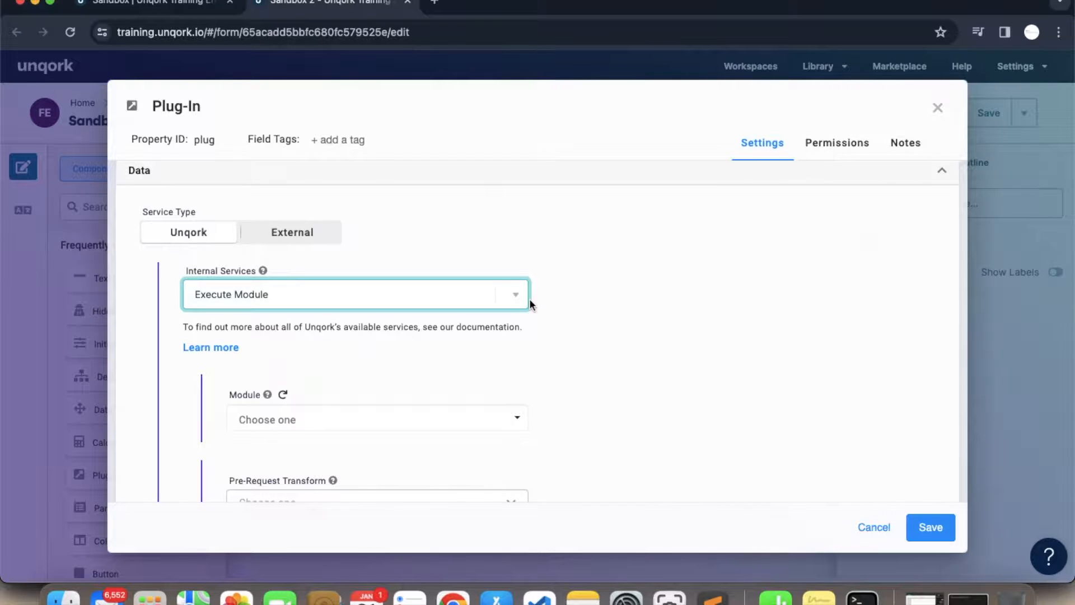
{"action": "left_click", "coordinate": [938, 107]}
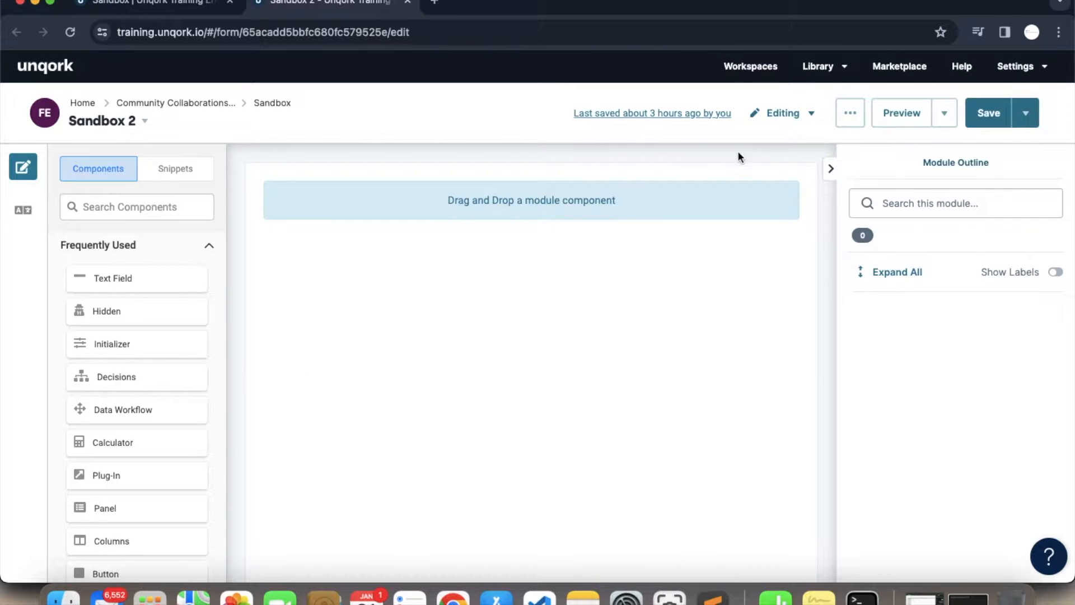
{"action": "left_click", "coordinate": [995, 122]}
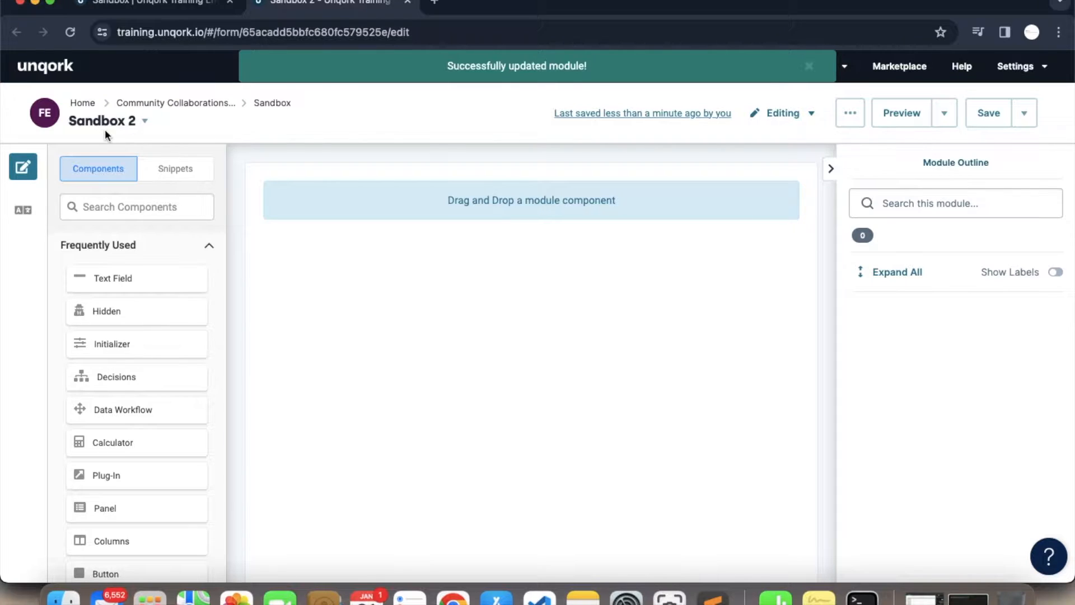
Add a Plug-In component to the Sandbox 2 module with "plugExecuteModule" as both its property ID and canvas label
{"action": "left_click_drag", "start_coordinate": [131, 475], "coordinate": [390, 215]}
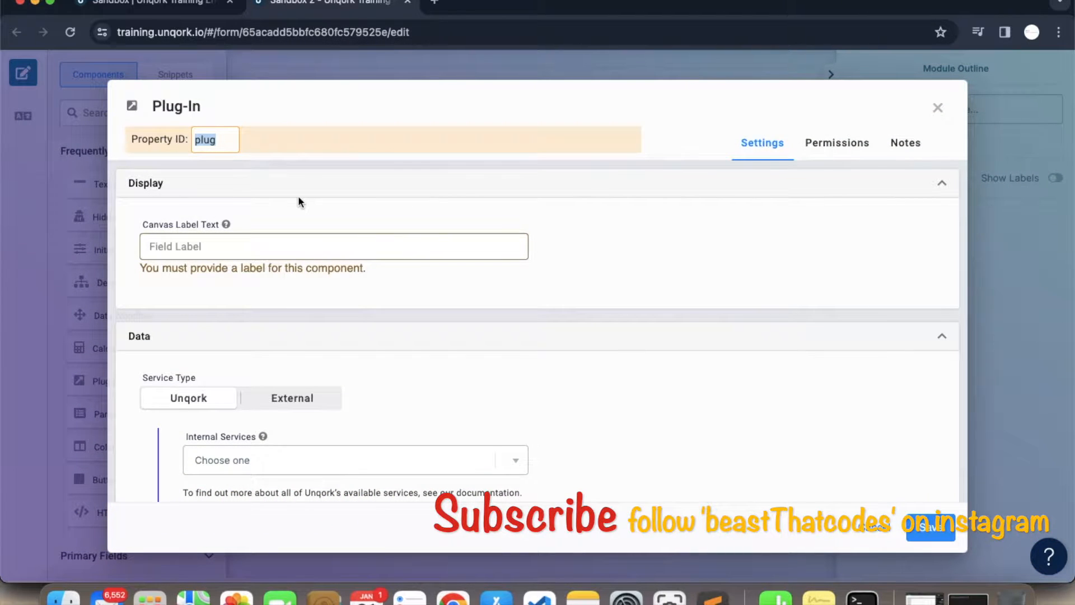
{"action": "type", "text": "plugExec"}
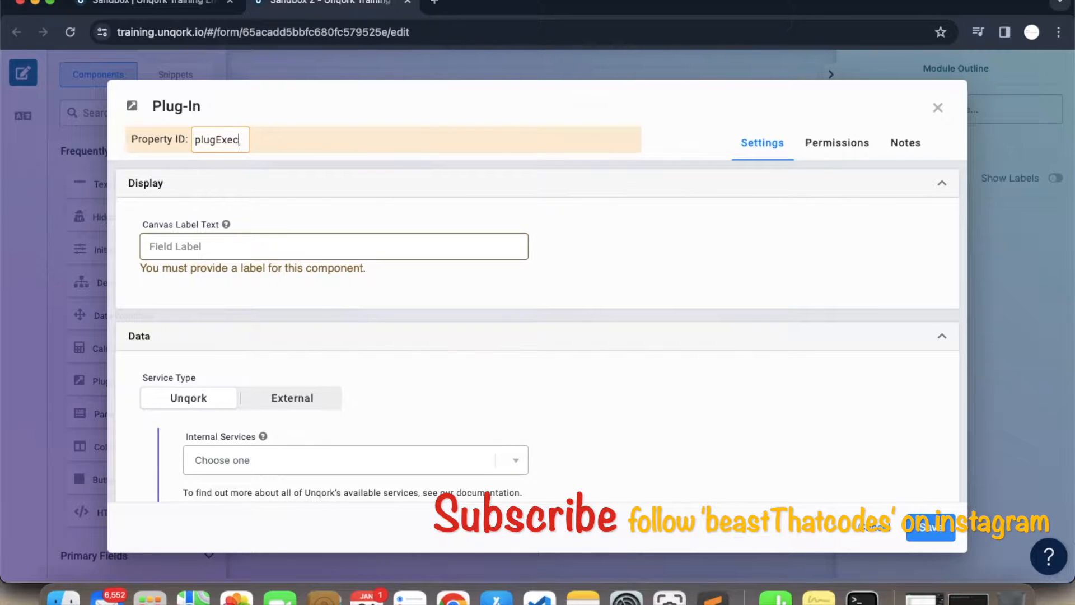
{"action": "type", "text": "uteModule"}
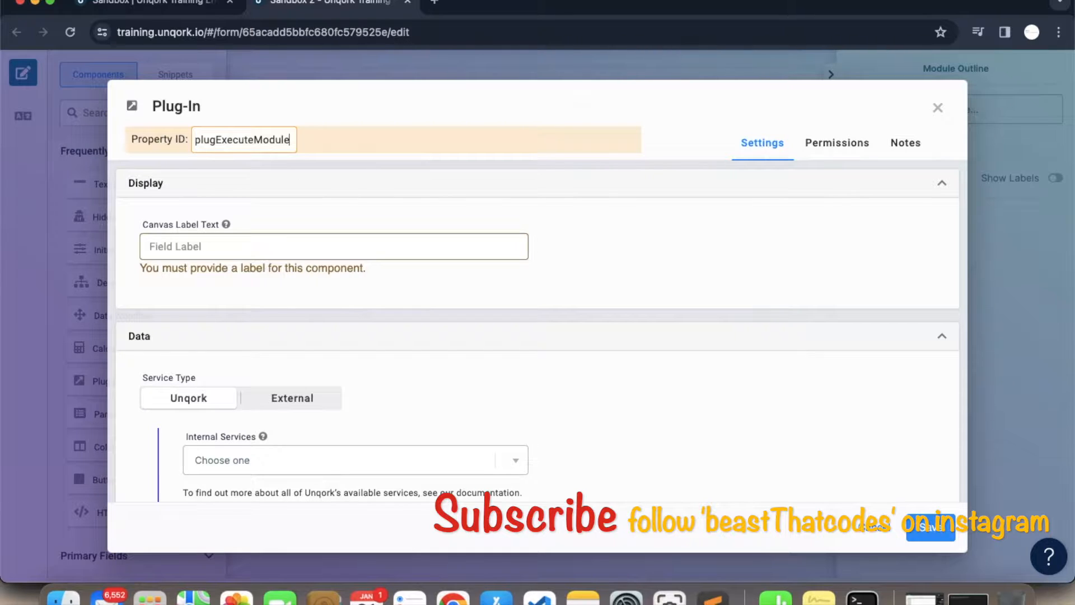
{"action": "key", "text": "super+a"}
{"action": "key", "text": "super+c"}
{"action": "left_click", "coordinate": [290, 258]}
{"action": "key", "text": "super+v"}
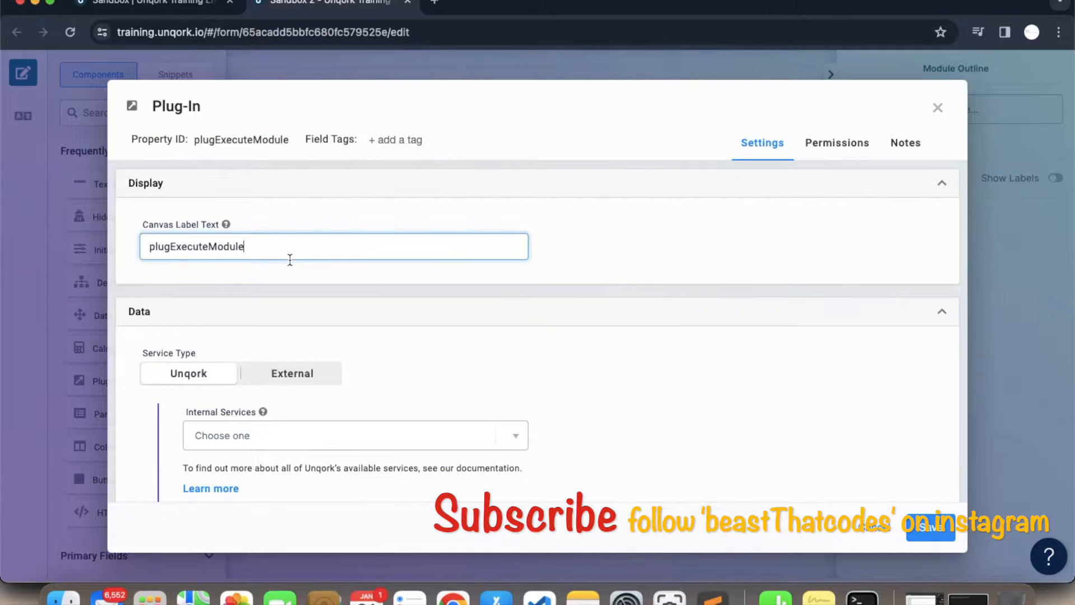
Set the plug-in's internal service to Execute Module and save both the component and the Sandbox 2 module
{"action": "left_click", "coordinate": [280, 433]}
{"action": "type", "text": "exe"}
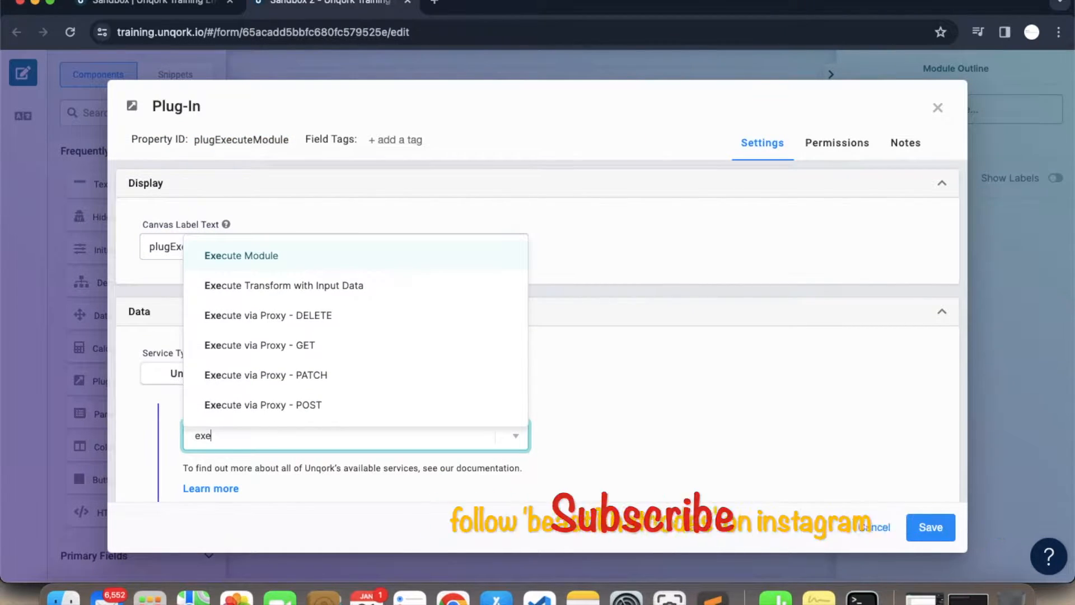
{"action": "left_click", "coordinate": [269, 259]}
{"action": "scroll", "coordinate": [604, 378], "scroll_direction": "down", "scroll_amount": 2}
{"action": "scroll", "coordinate": [603, 377], "scroll_direction": "down", "scroll_amount": 4}
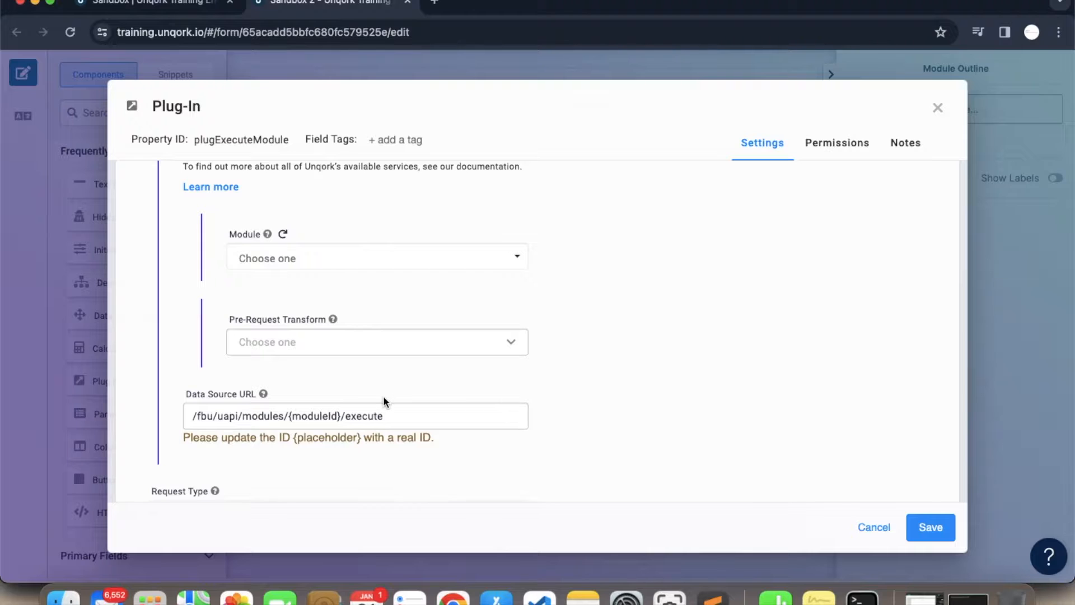
{"action": "double_click", "coordinate": [332, 416]}
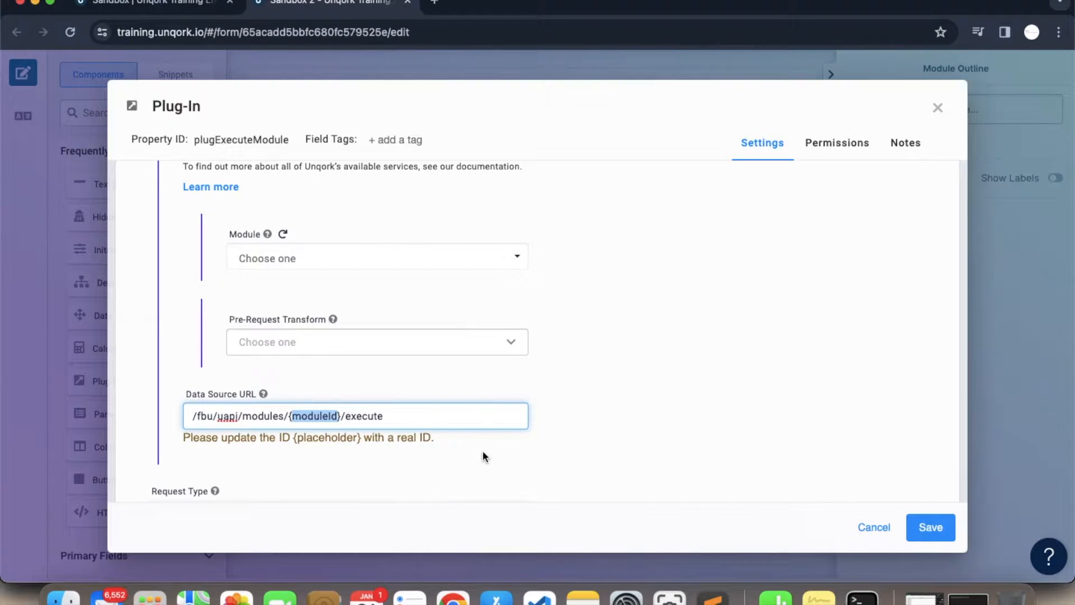
{"action": "left_click", "coordinate": [942, 532]}
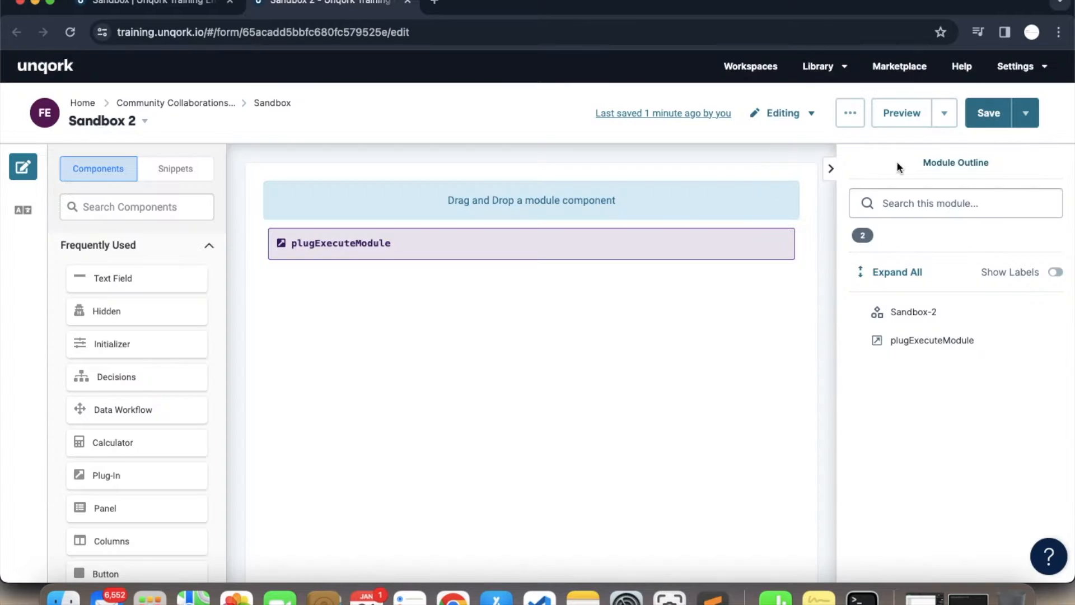
{"action": "left_click", "coordinate": [988, 112]}
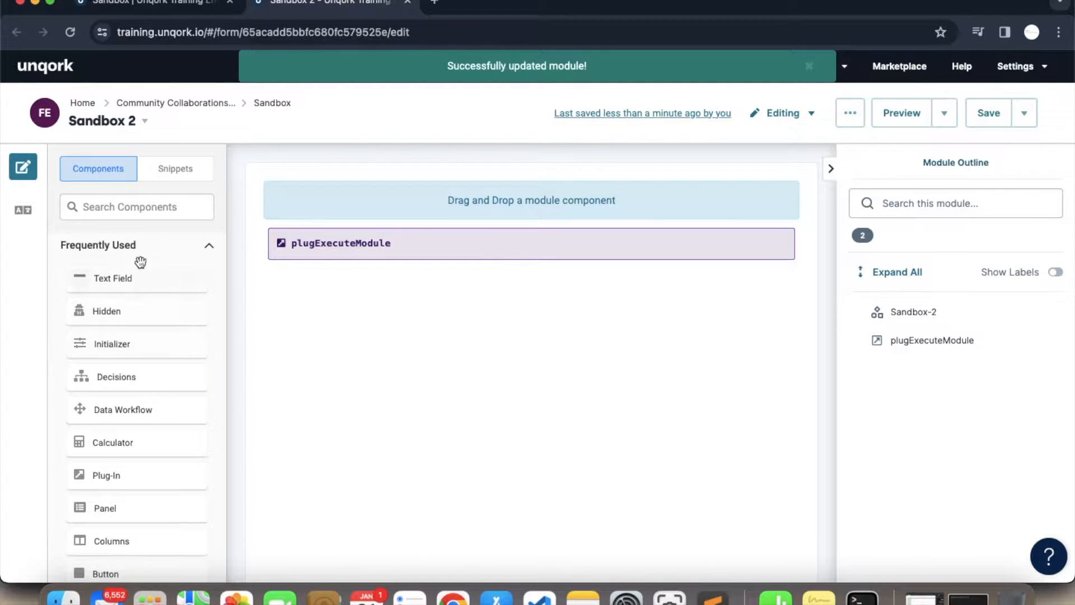
Go to the Sandbox application's module list, keeping the Sandbox 2 module open in a separate browser tab
{"action": "left_click", "coordinate": [261, 107]}
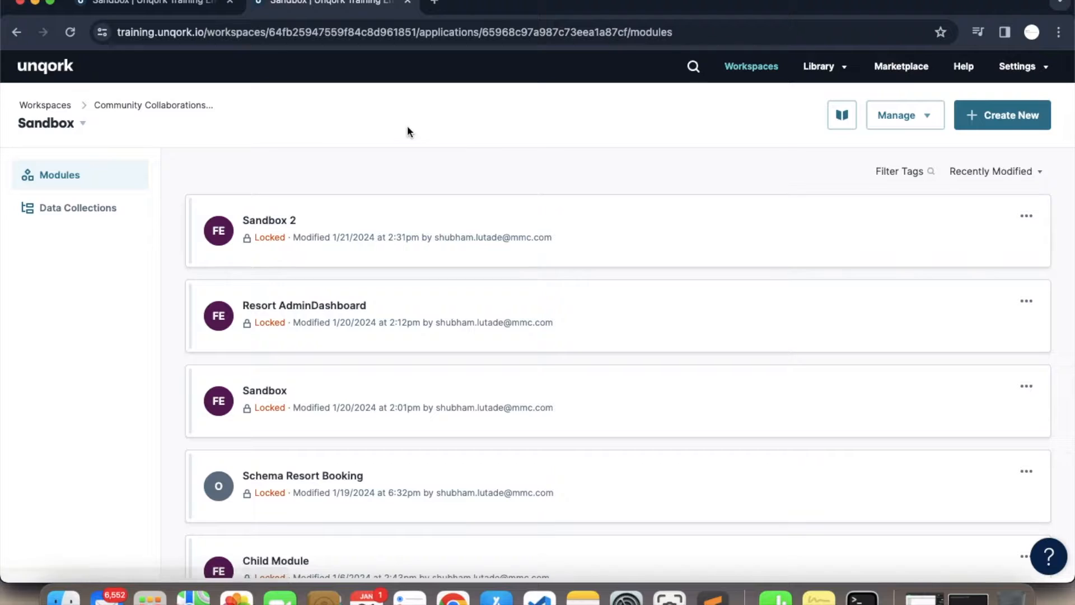
{"action": "left_click", "coordinate": [283, 233]}
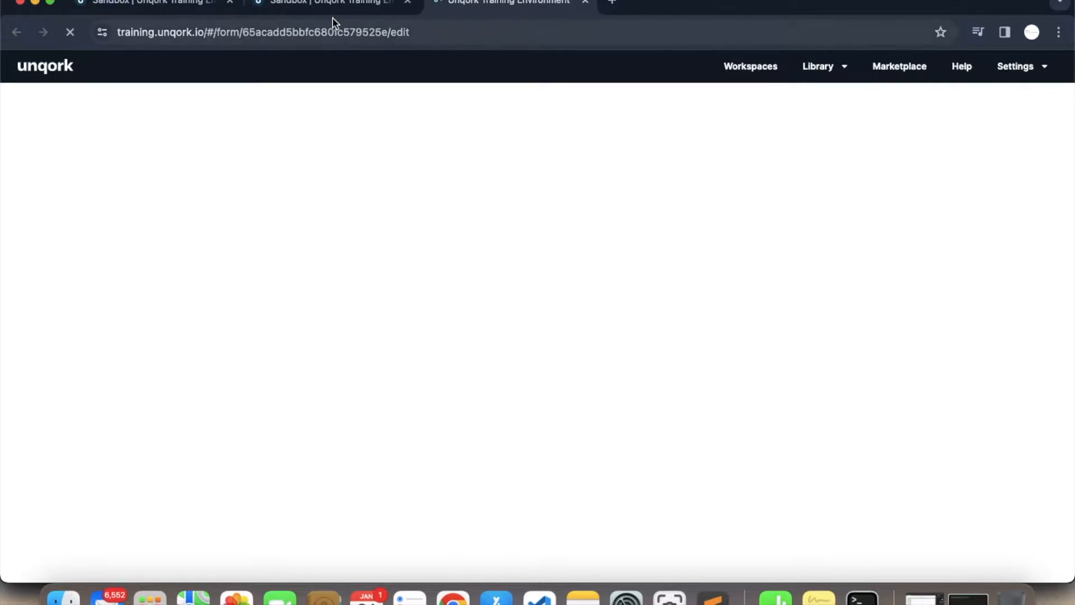
{"action": "left_click", "coordinate": [333, 12]}
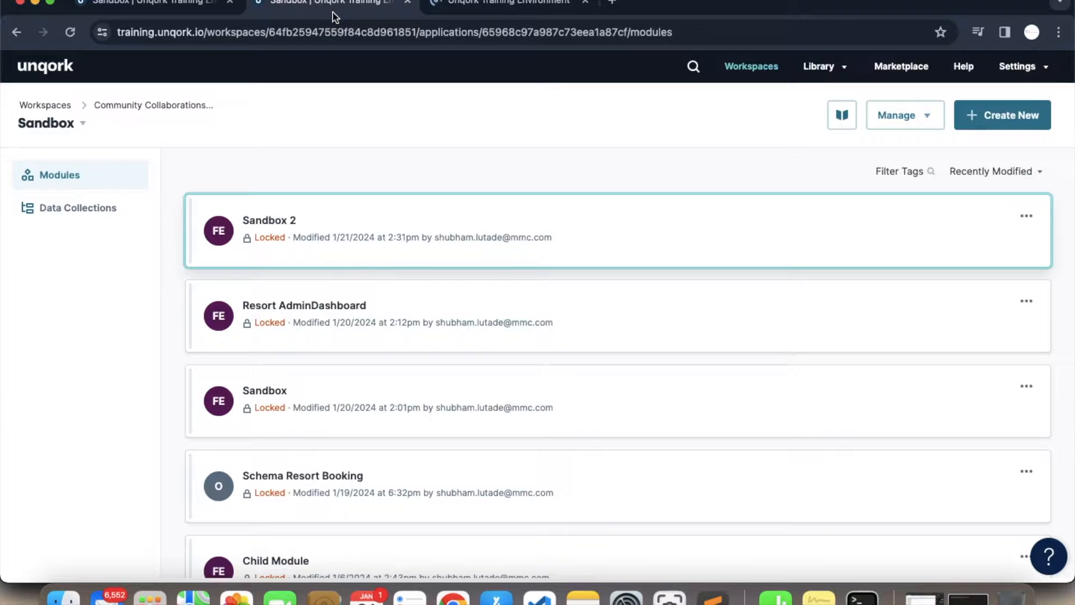
{"action": "left_click", "coordinate": [504, 12]}
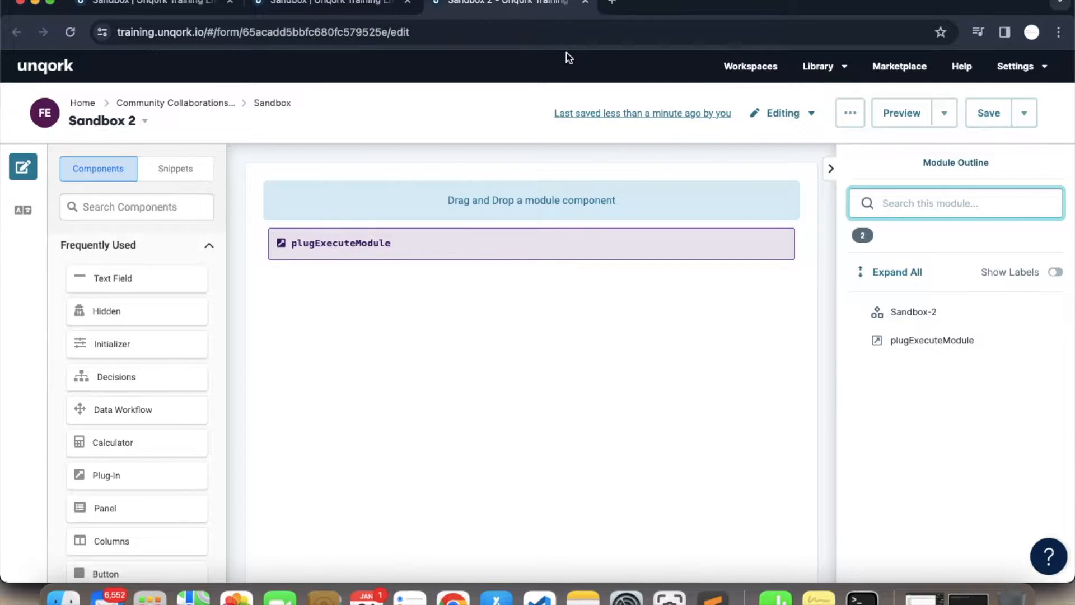
{"action": "left_click", "coordinate": [356, 9]}
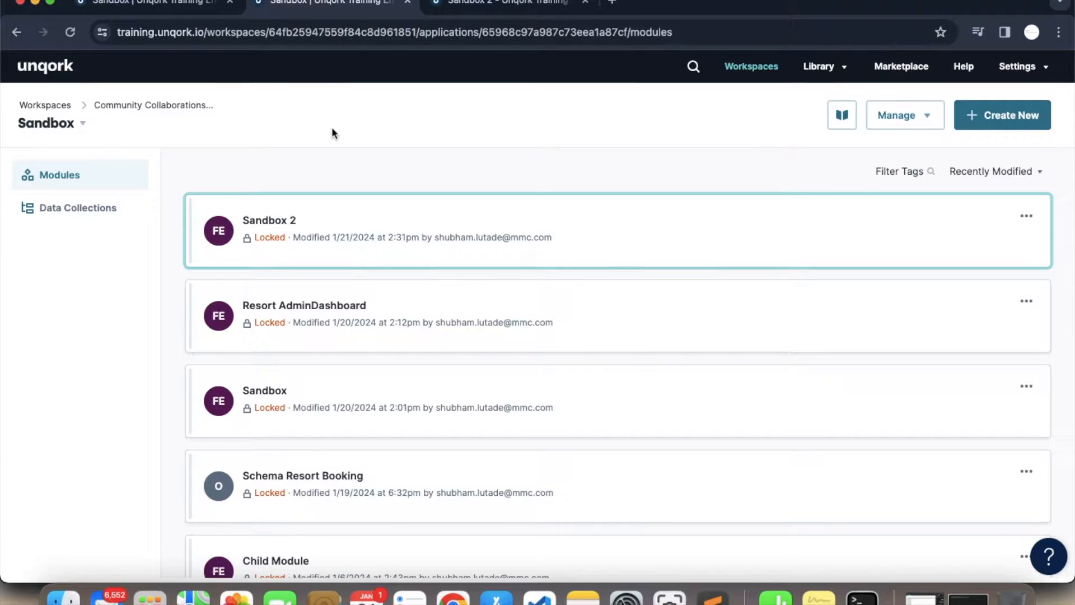
Start a new module in the Sandbox application and name it "[API] Fetch list of people"
{"action": "left_click", "coordinate": [1008, 115]}
{"action": "left_click", "coordinate": [503, 234]}
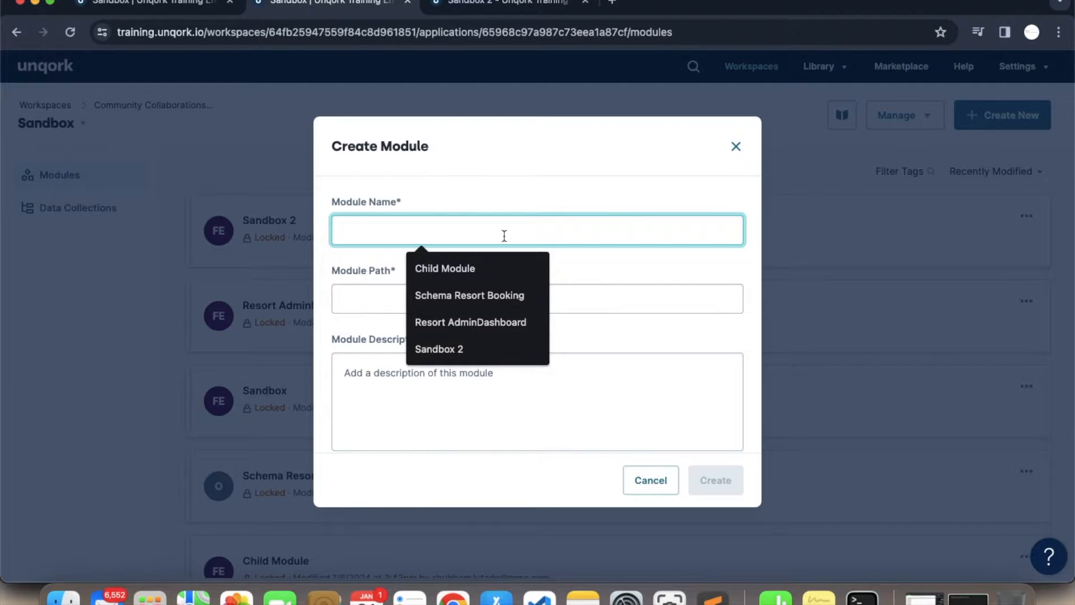
{"action": "type", "text": "[]"}
{"action": "key", "text": "Left"}
{"action": "type", "text": "API"}
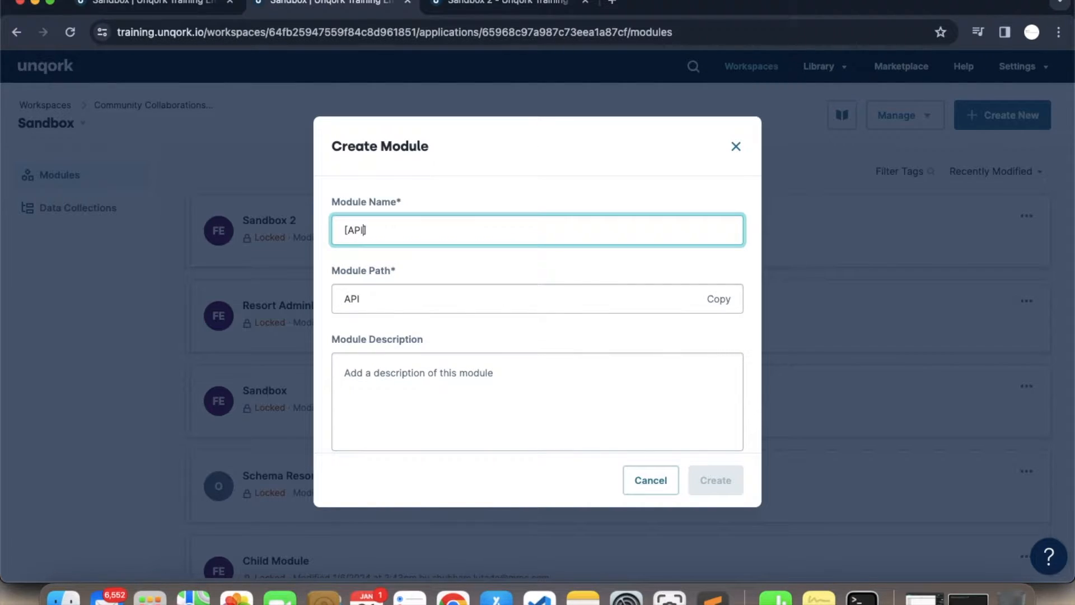
{"action": "key", "text": "Right"}
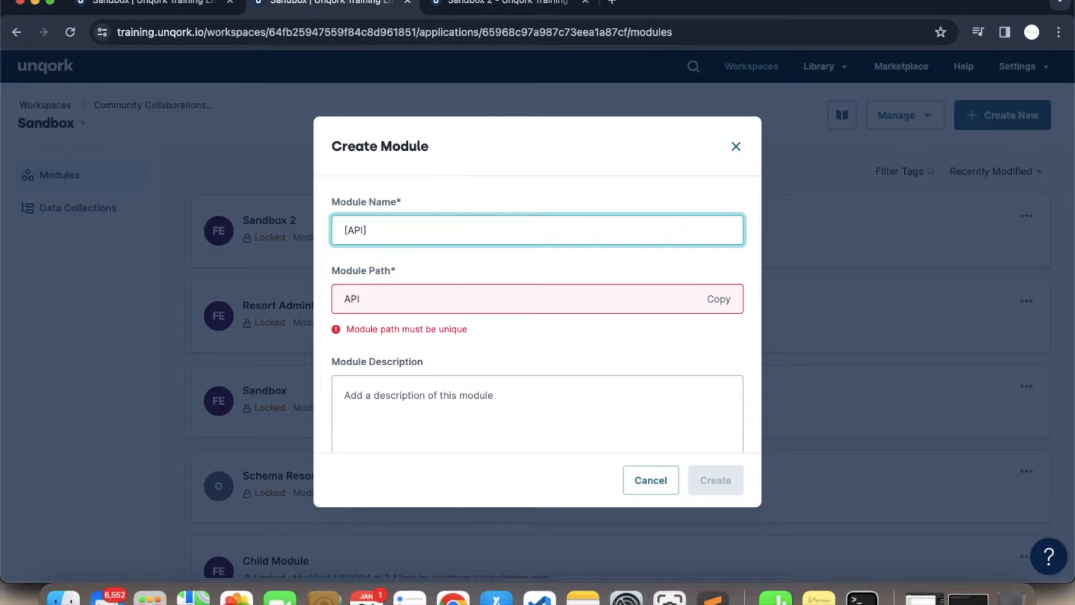
{"action": "type", "text": "Sen"}
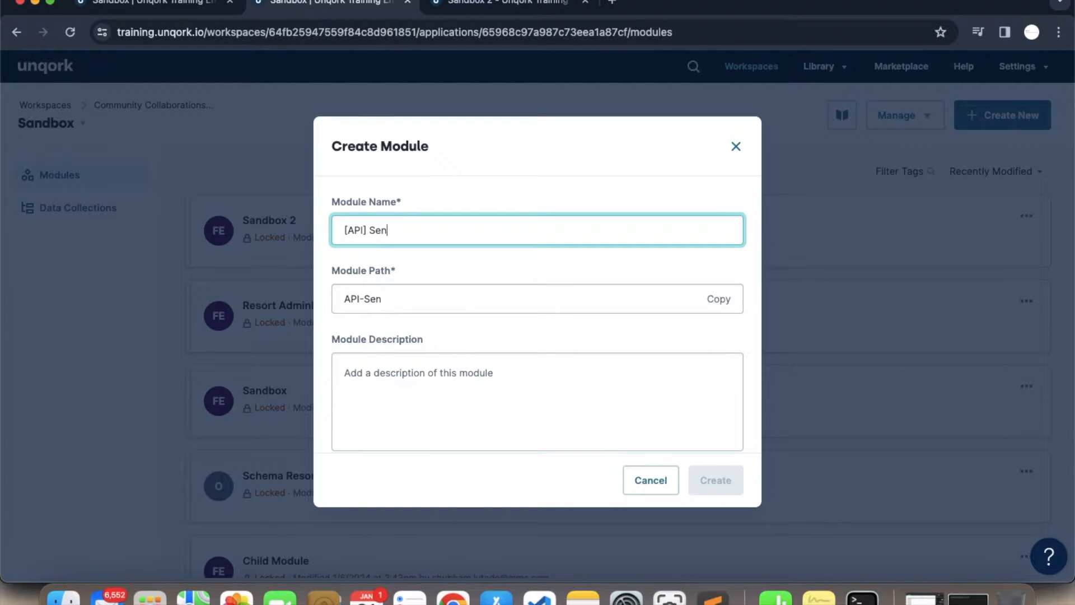
{"action": "type", "text": "d"}
{"action": "key", "text": "BackSpace"}
{"action": "key", "text": "BackSpace"}
{"action": "key", "text": "BackSpace"}
{"action": "key", "text": "BackSpace"}
{"action": "type", "text": "Fetch"}
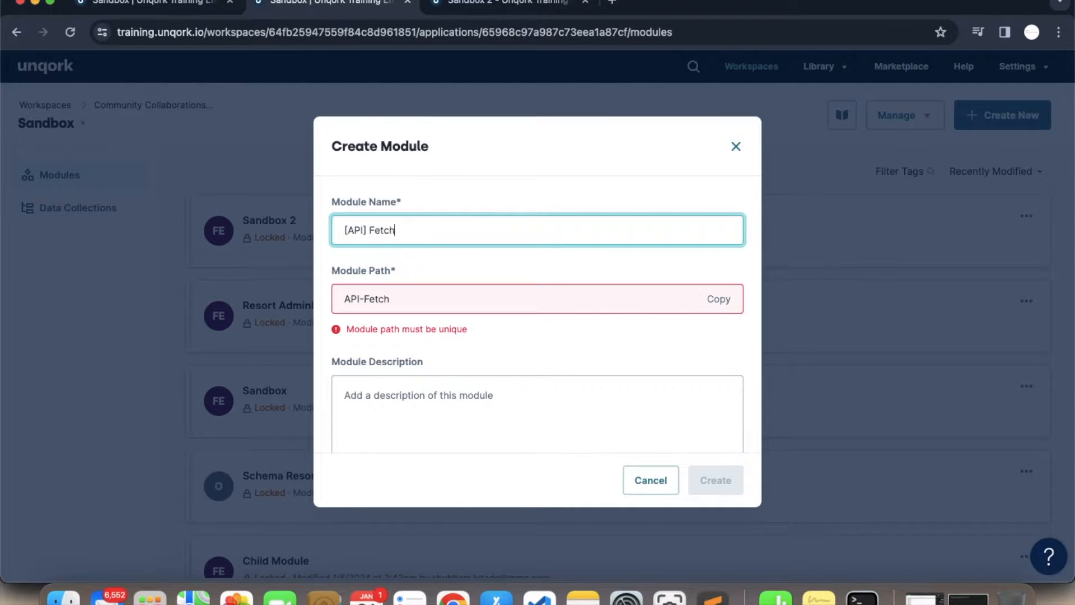
{"action": "type", "text": " list o"}
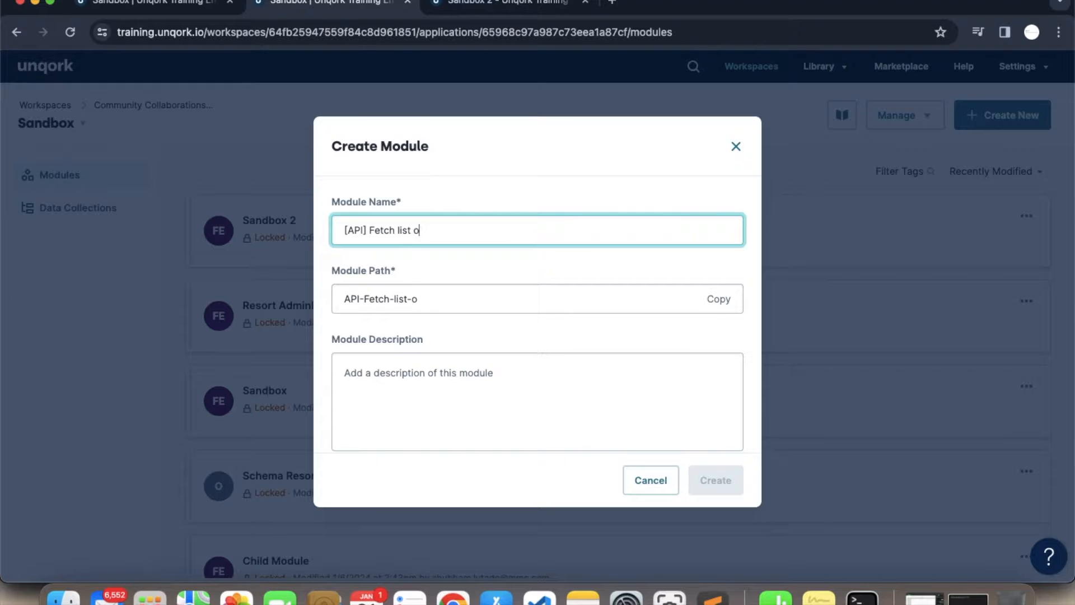
{"action": "type", "text": "f people"}
{"action": "left_click", "coordinate": [509, 197]}
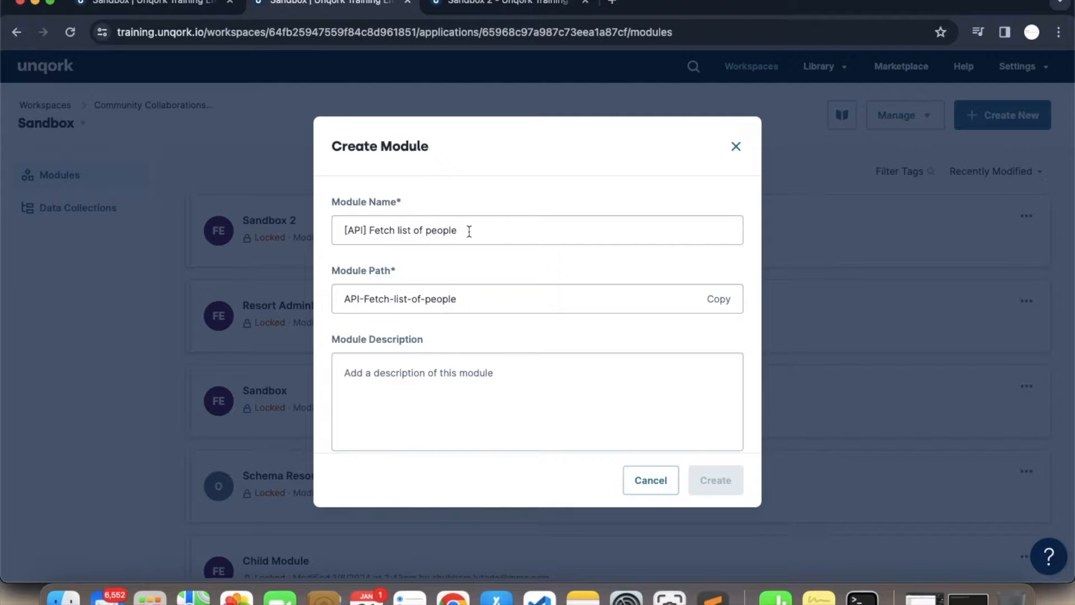
Set the module type of the new "[API] Fetch list of people" module to API
{"action": "scroll", "coordinate": [506, 391], "scroll_direction": "down", "scroll_amount": 3}
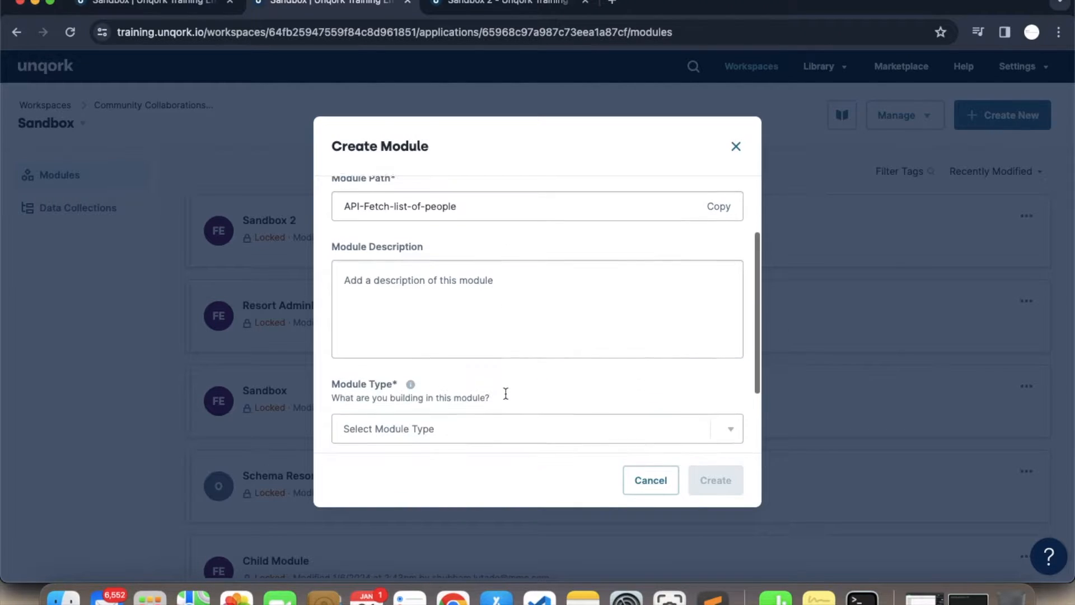
{"action": "scroll", "coordinate": [505, 394], "scroll_direction": "down", "scroll_amount": 2}
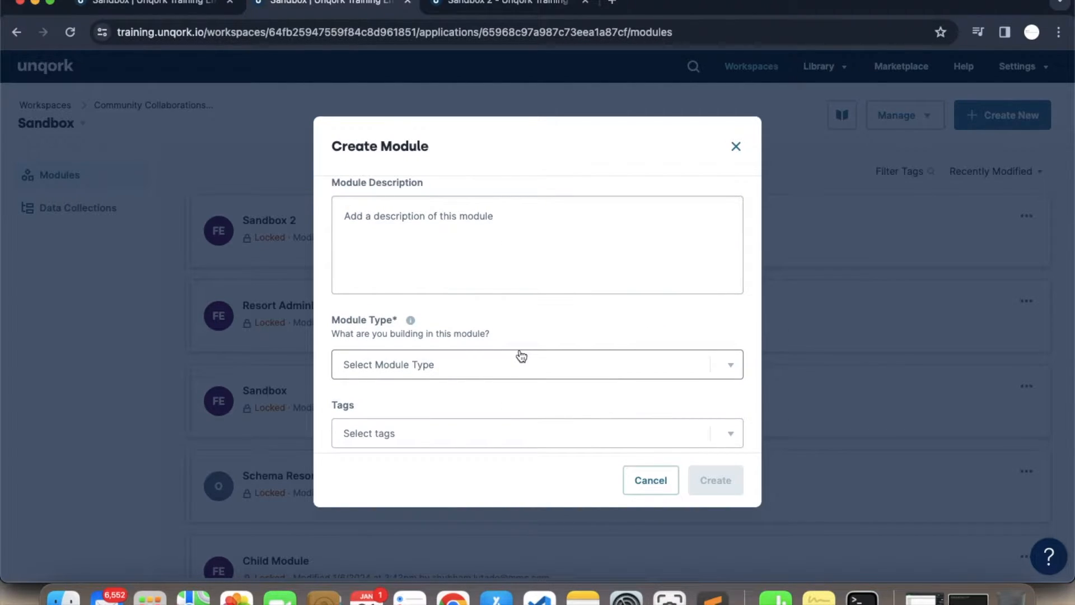
{"action": "left_click", "coordinate": [506, 369]}
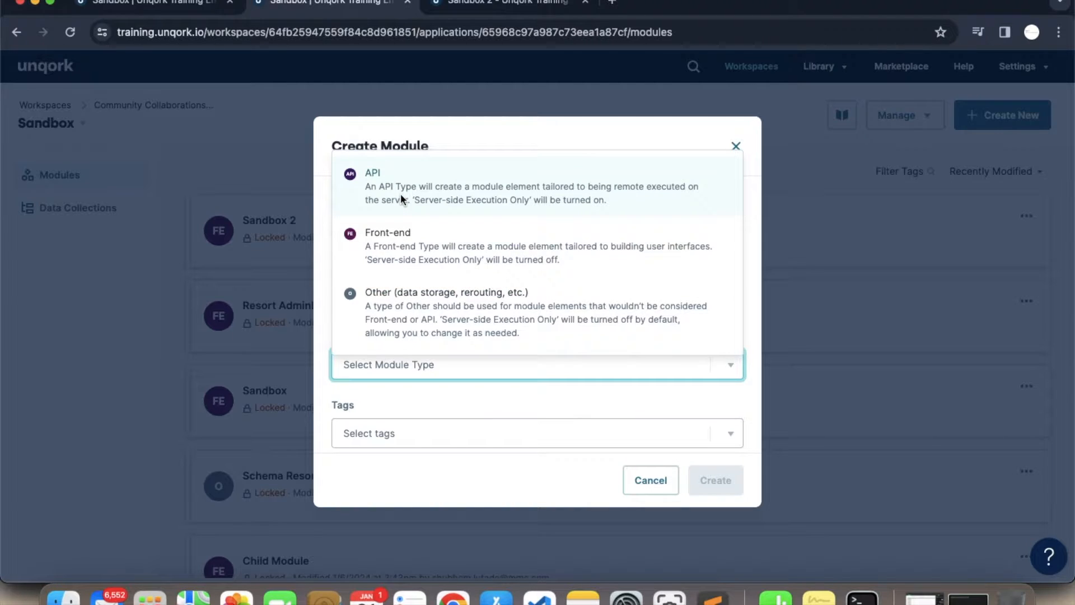
{"action": "left_click", "coordinate": [383, 193]}
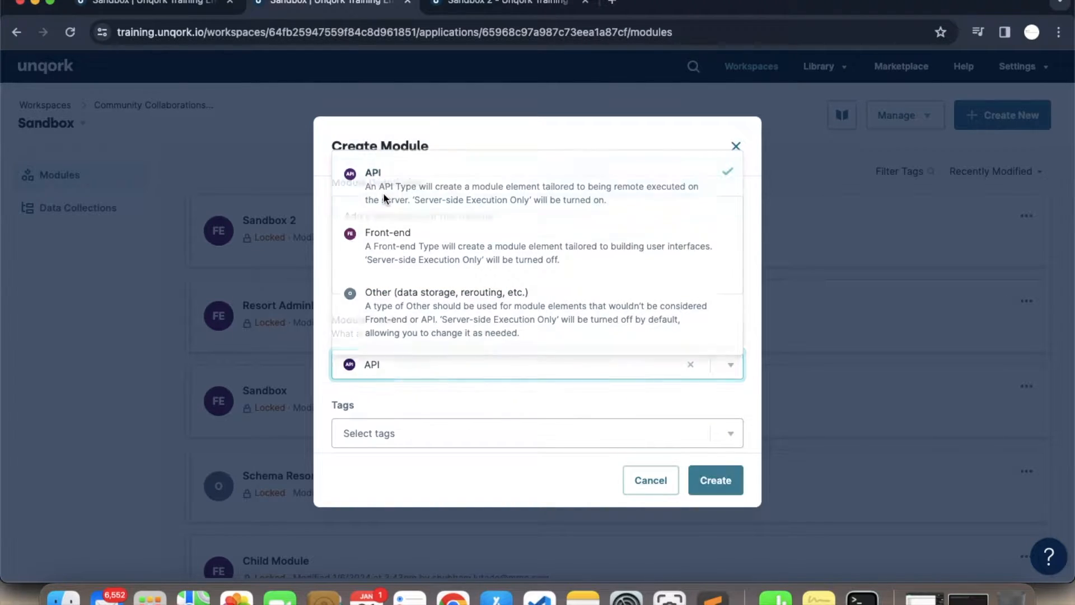
Add the tag "api" to the new module and create it
{"action": "scroll", "coordinate": [432, 318], "scroll_direction": "down", "scroll_amount": 1}
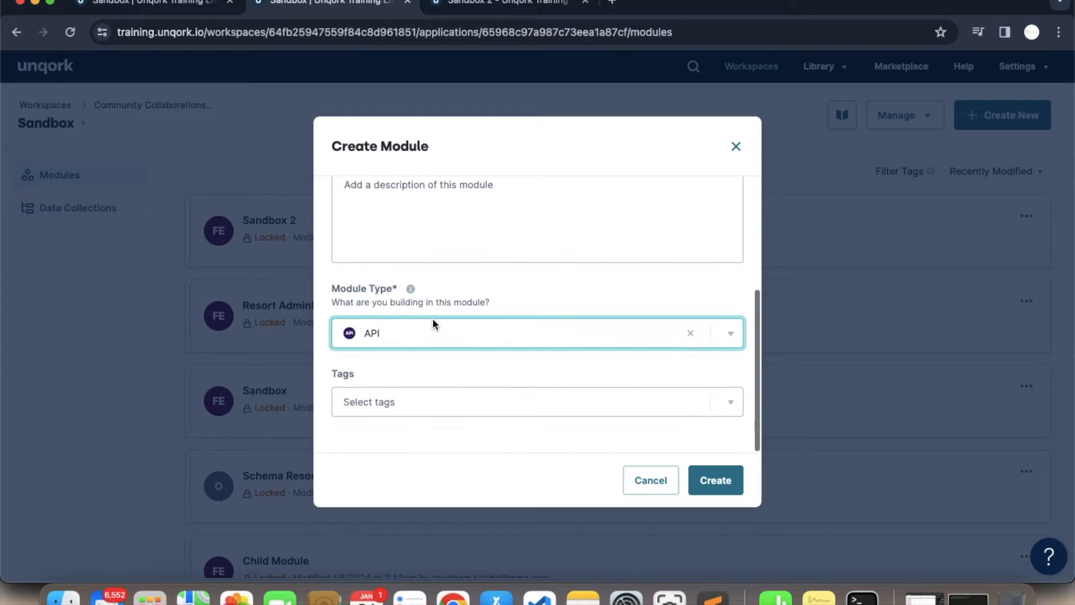
{"action": "left_click", "coordinate": [530, 412]}
{"action": "type", "text": "api"}
{"action": "left_click", "coordinate": [493, 443]}
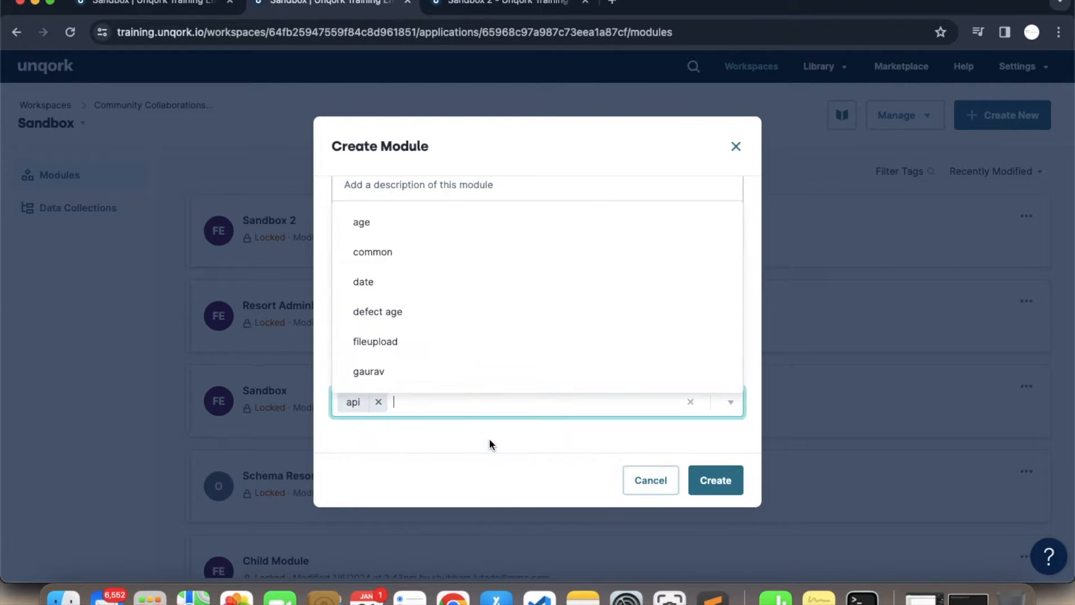
{"action": "left_click", "coordinate": [565, 436]}
{"action": "left_click", "coordinate": [704, 475]}
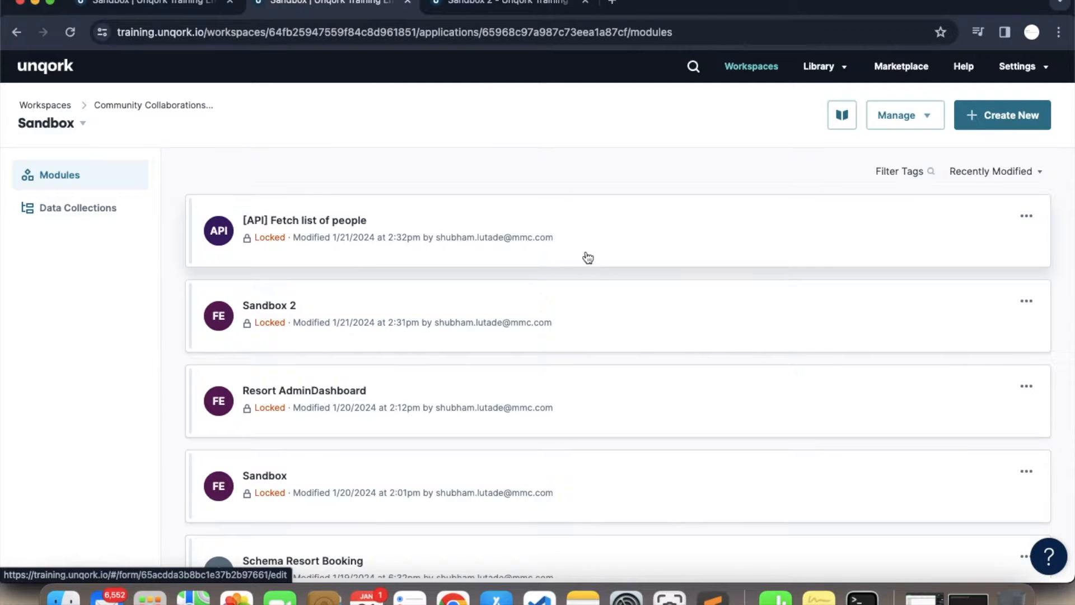
Open the "[API] Fetch list of people" module and examine its panelInfo, panelRequest, panelConfig and panelResponse template panels
{"action": "left_click", "coordinate": [547, 234]}
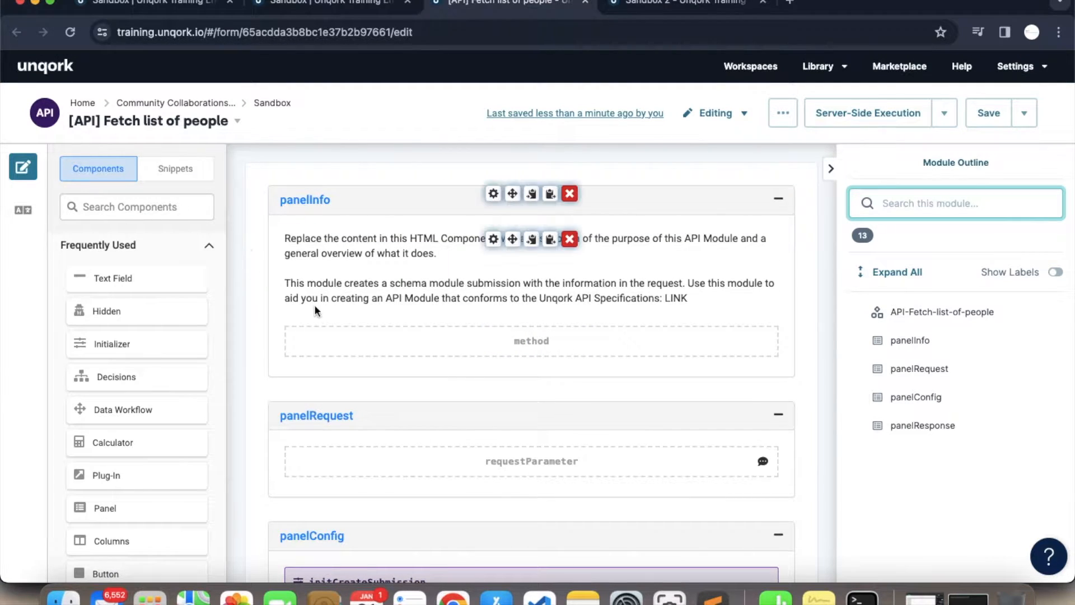
{"action": "scroll", "coordinate": [319, 316], "scroll_direction": "down", "scroll_amount": 5}
{"action": "scroll", "coordinate": [319, 315], "scroll_direction": "up", "scroll_amount": 5}
{"action": "scroll", "coordinate": [317, 312], "scroll_direction": "down", "scroll_amount": 8}
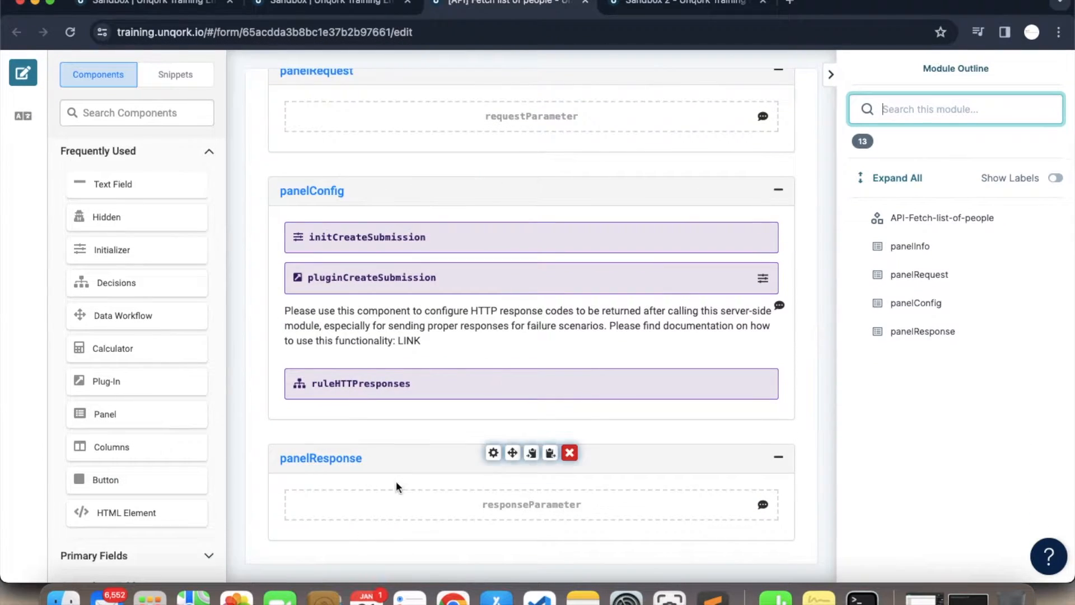
{"action": "scroll", "coordinate": [476, 425], "scroll_direction": "up", "scroll_amount": 5}
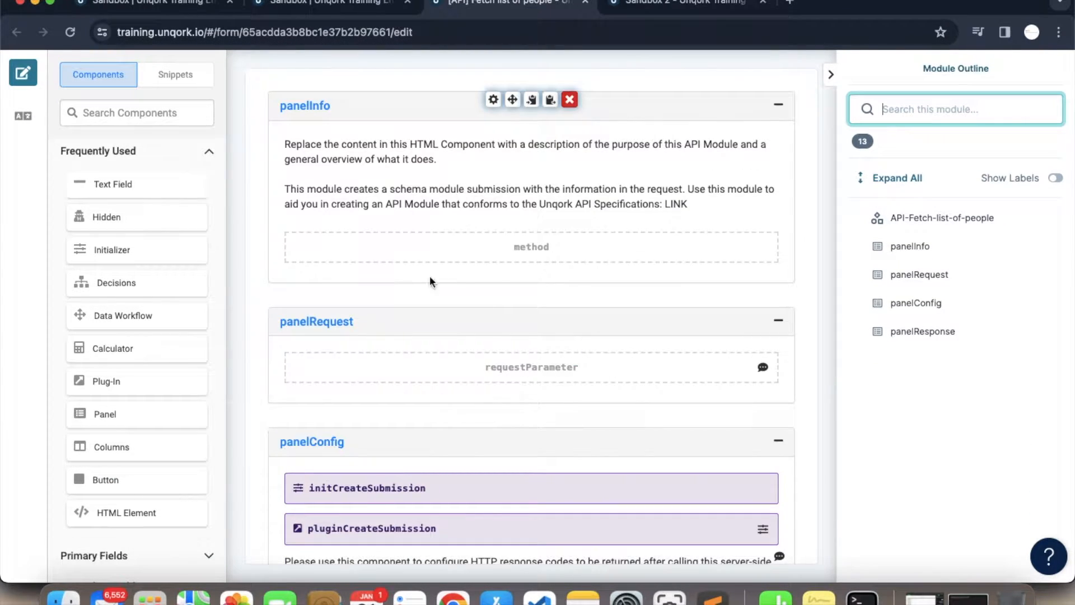
{"action": "mouse_move", "coordinate": [479, 229]}
{"action": "scroll", "coordinate": [493, 209], "scroll_direction": "up", "scroll_amount": 3}
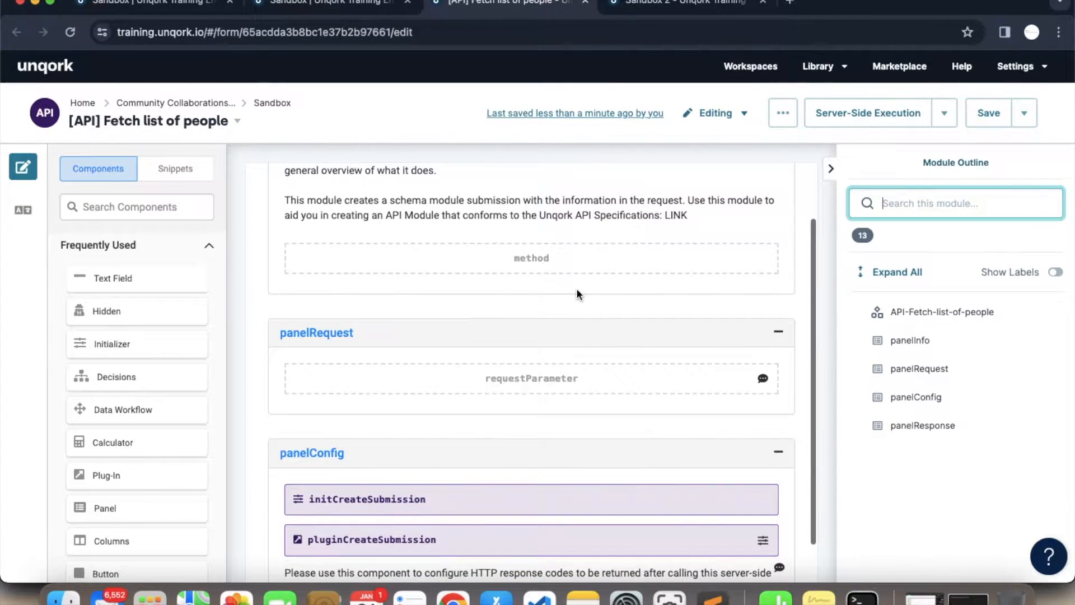
{"action": "scroll", "coordinate": [578, 292], "scroll_direction": "up", "scroll_amount": 3}
{"action": "scroll", "coordinate": [538, 434], "scroll_direction": "down", "scroll_amount": 3}
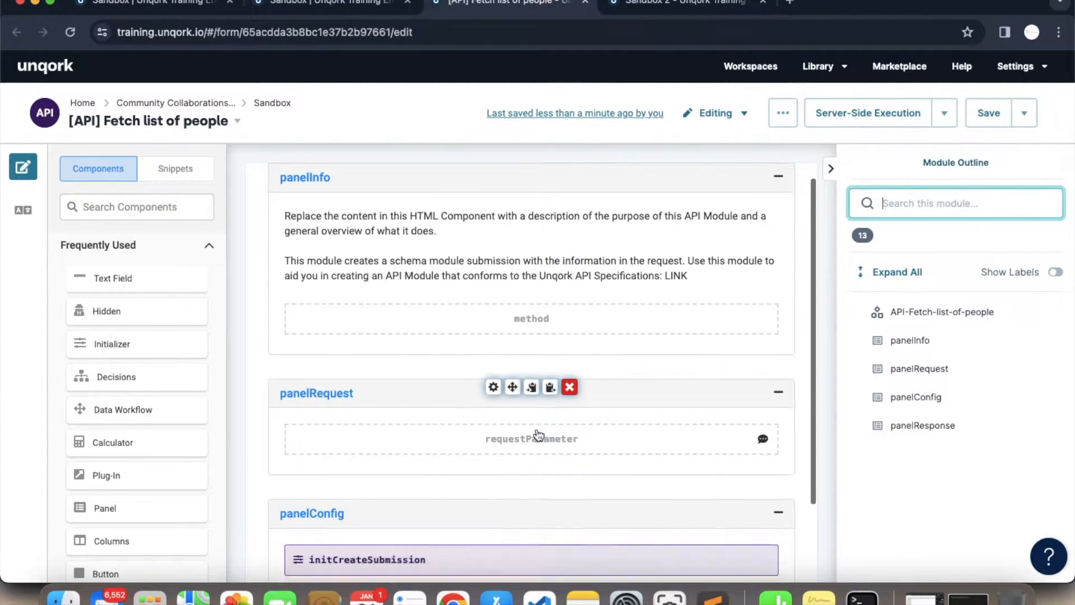
{"action": "scroll", "coordinate": [539, 435], "scroll_direction": "up", "scroll_amount": 3}
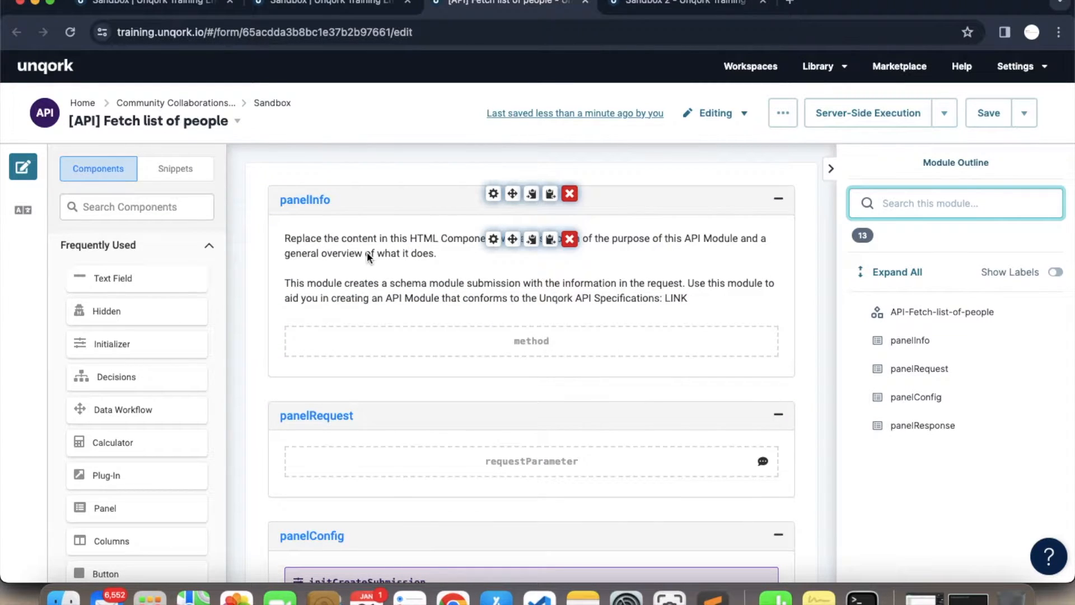
Replace the panelInfo description content with "This is the API to fetch the list of people" and save the component
{"action": "left_click", "coordinate": [493, 240]}
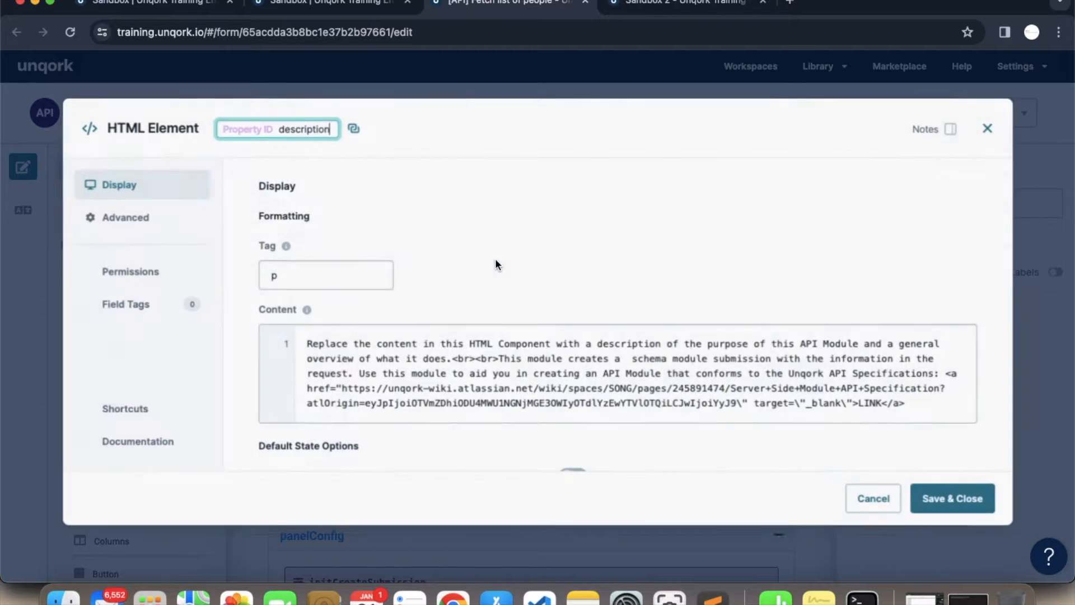
{"action": "left_click", "coordinate": [452, 359]}
{"action": "key", "text": "super+a"}
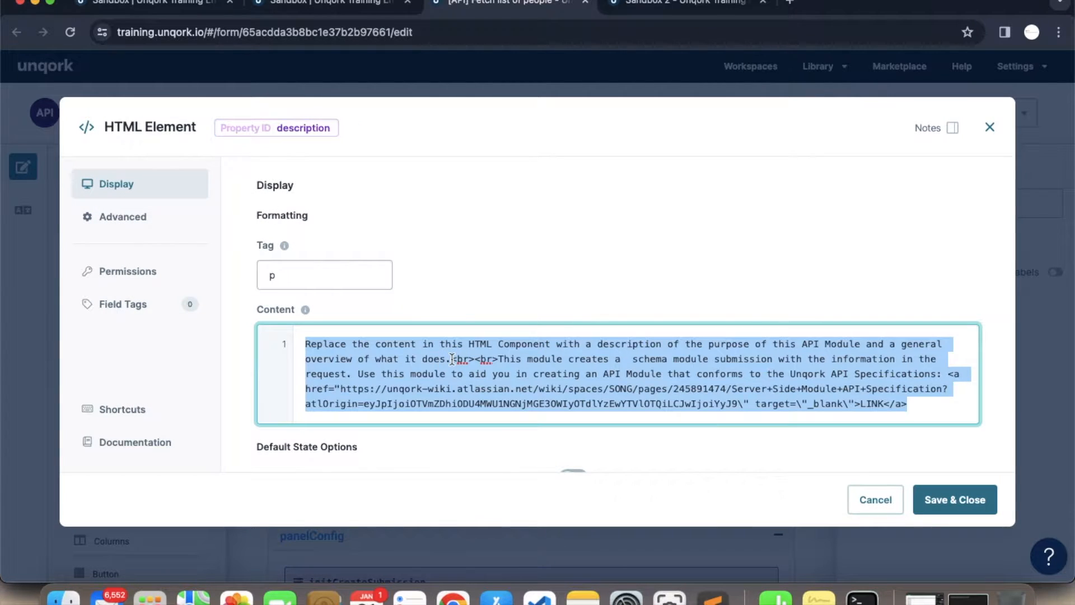
{"action": "type", "text": "This"}
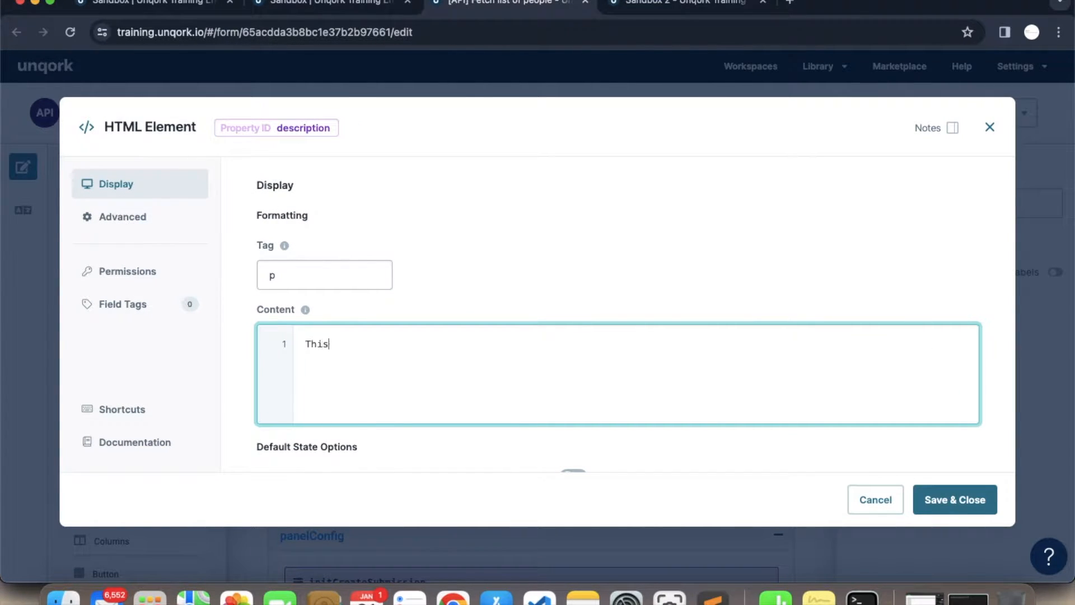
{"action": "type", "text": " is the API to fetch th"}
{"action": "key", "text": "BackSpace"}
{"action": "key", "text": "BackSpace"}
{"action": "type", "text": "the list of people"}
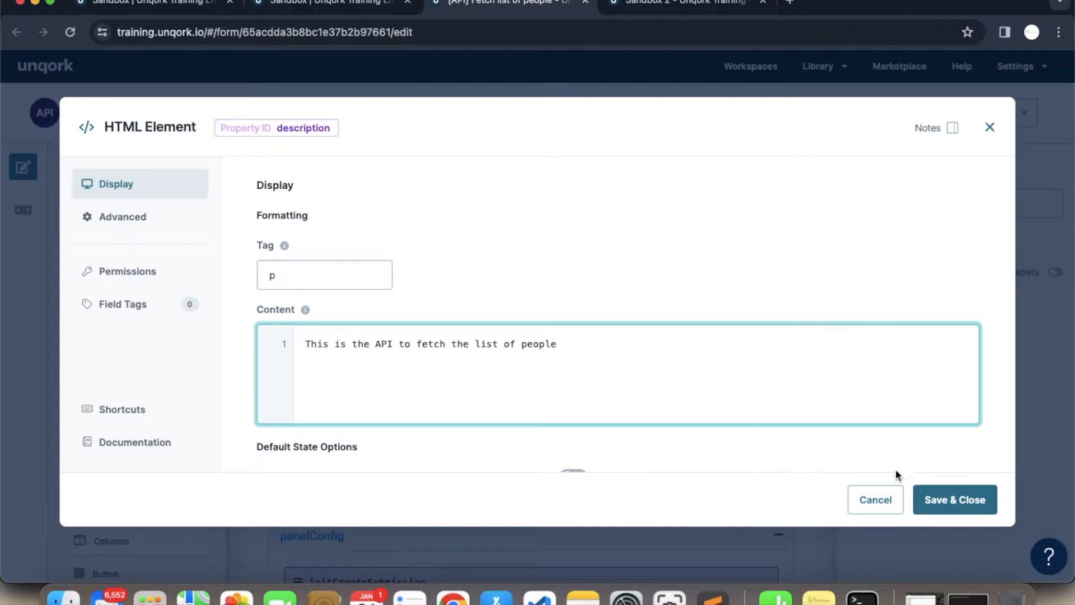
{"action": "left_click", "coordinate": [955, 499]}
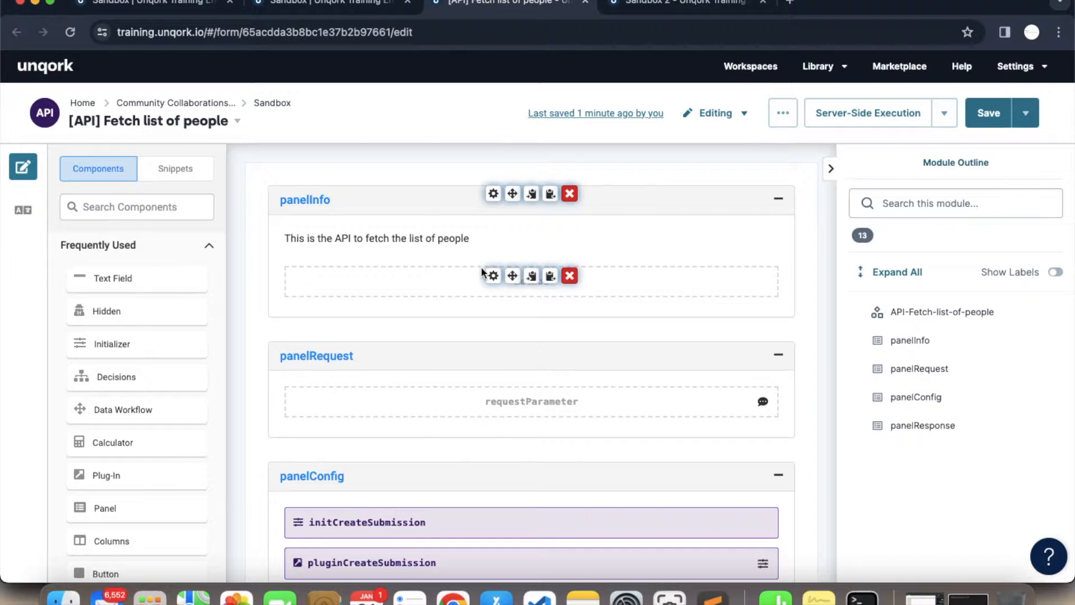
Set the default value of the hidden method component in panelInfo to GET and save the component
{"action": "left_click", "coordinate": [492, 277]}
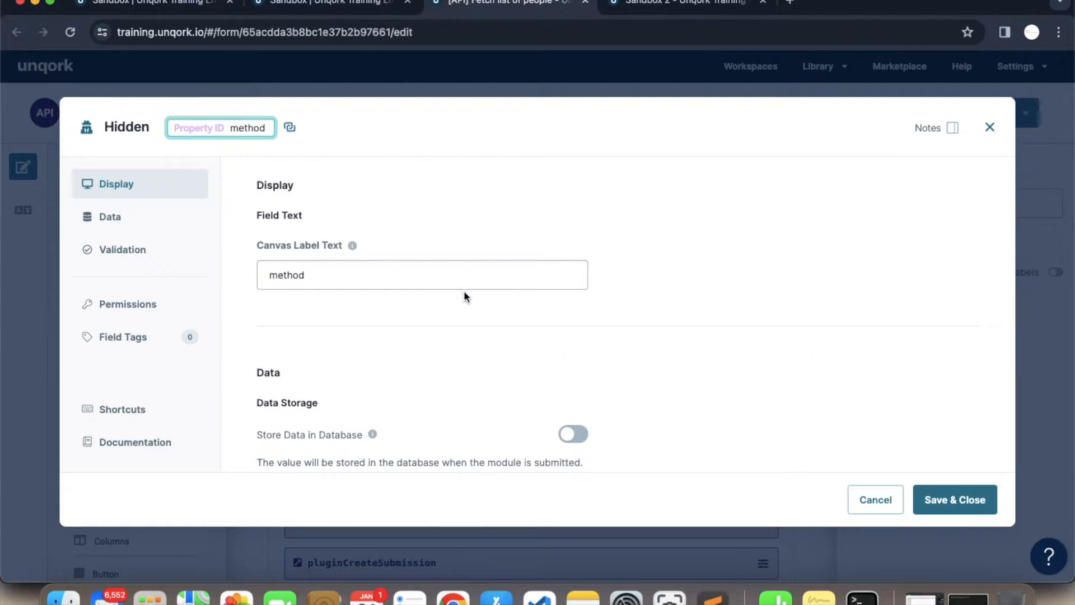
{"action": "scroll", "coordinate": [463, 327], "scroll_direction": "down", "scroll_amount": 5}
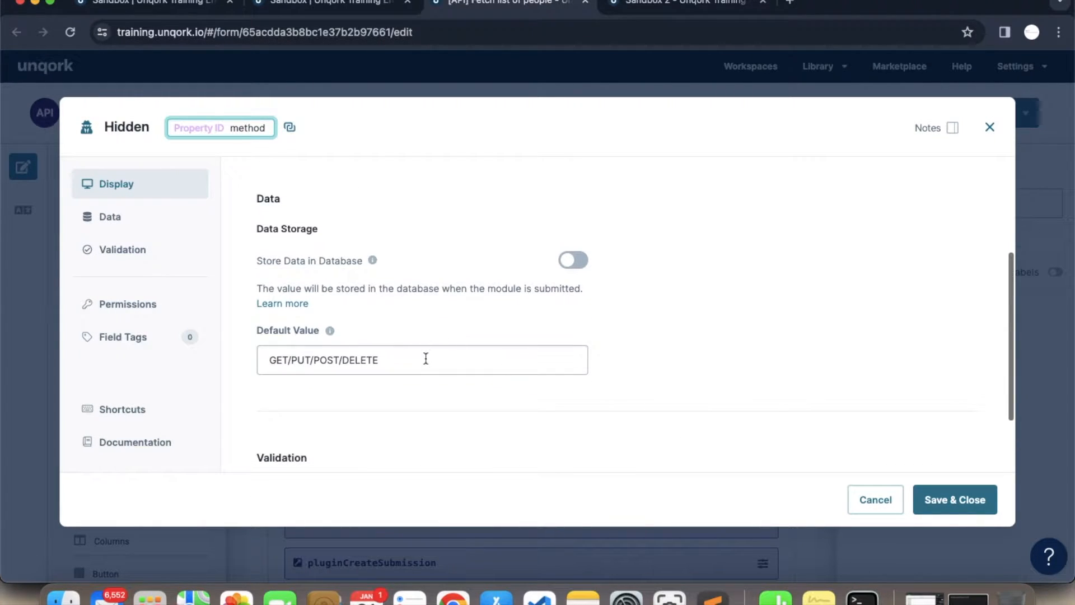
{"action": "triple_click", "coordinate": [425, 358]}
{"action": "type", "text": "PUT"}
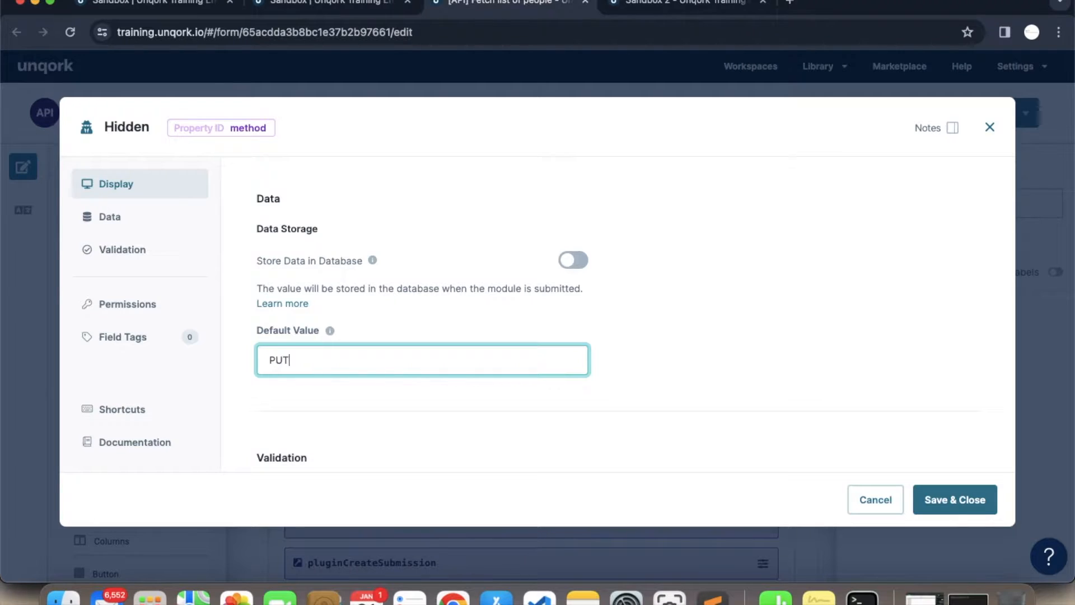
{"action": "key", "text": "BackSpace"}
{"action": "key", "text": "BackSpace"}
{"action": "type", "text": "GET"}
{"action": "left_click", "coordinate": [930, 507]}
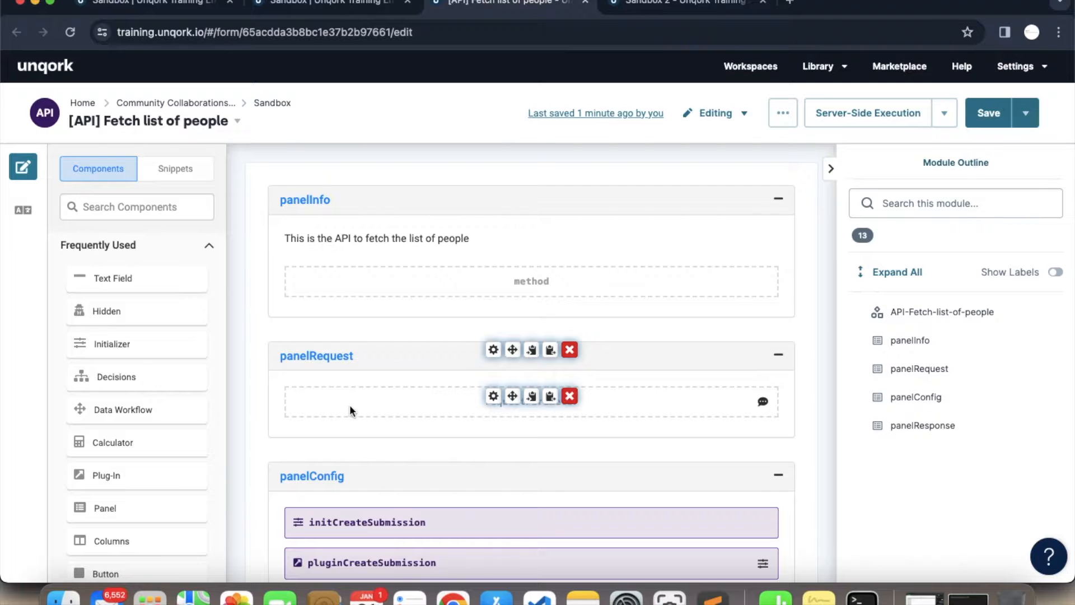
Check the default value of the method component, close its settings, and save the module
{"action": "left_click", "coordinate": [490, 279]}
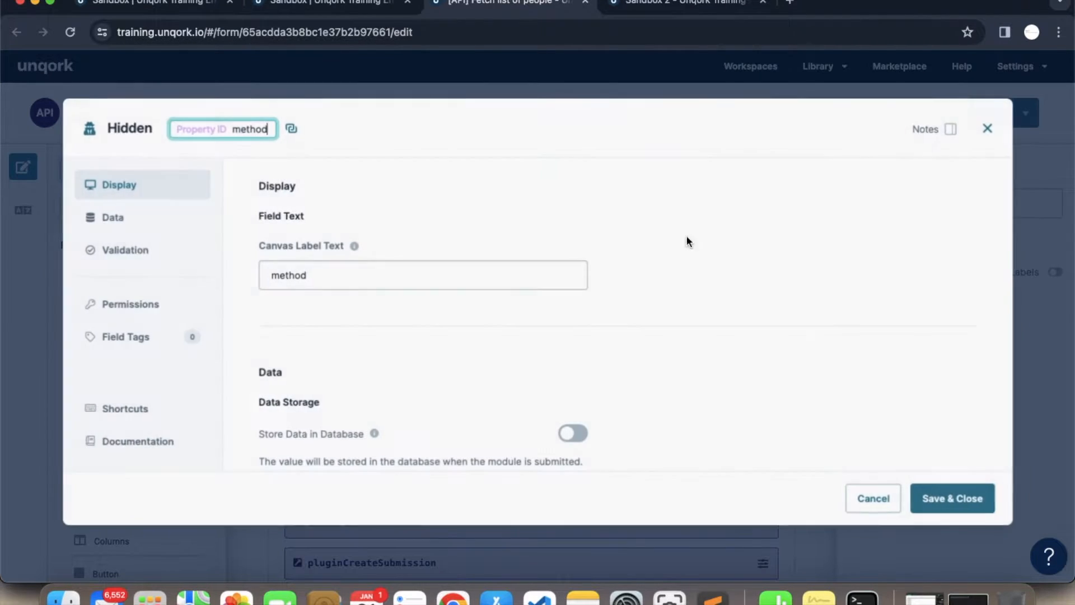
{"action": "scroll", "coordinate": [862, 288], "scroll_direction": "down", "scroll_amount": 3}
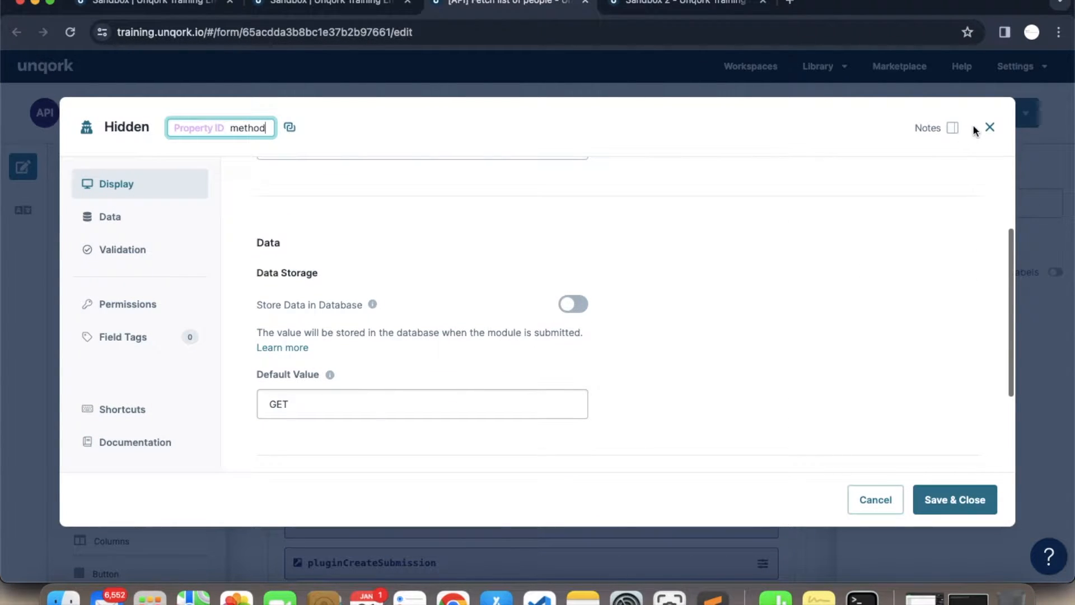
{"action": "left_click", "coordinate": [989, 128]}
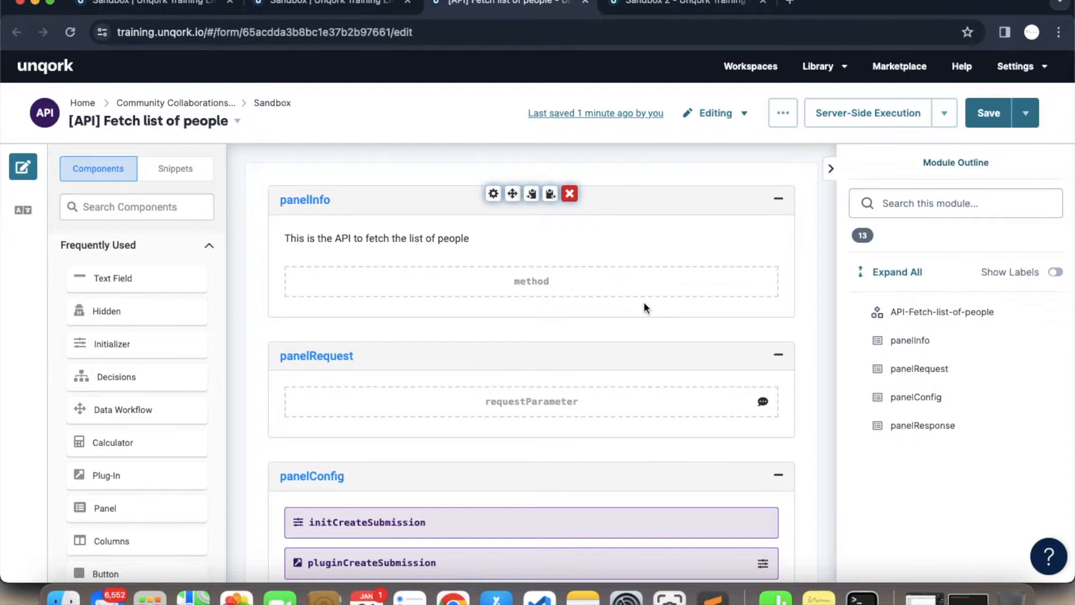
{"action": "mouse_move", "coordinate": [493, 278]}
{"action": "scroll", "coordinate": [398, 406], "scroll_direction": "down", "scroll_amount": 3}
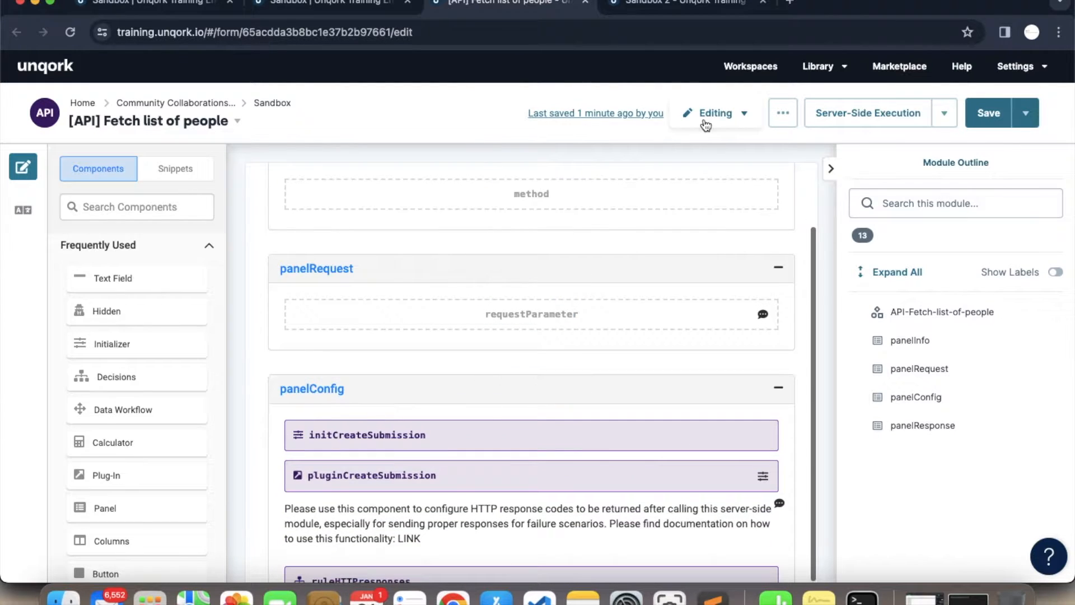
{"action": "left_click", "coordinate": [988, 113]}
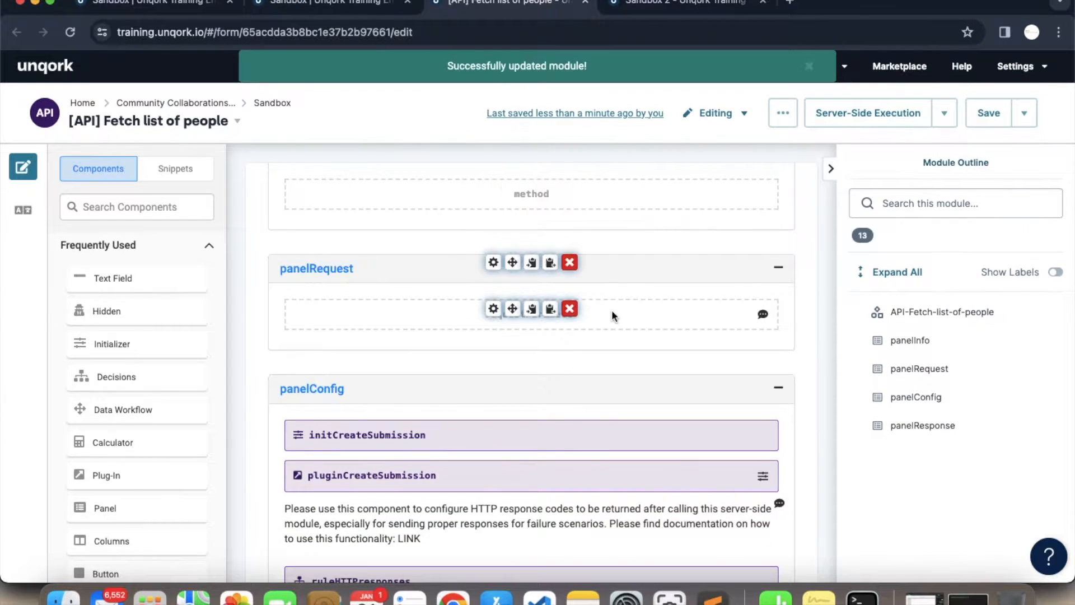
Review the display, data and validation settings of the hidden requestParameter component in panelRequest, and close them without changes
{"action": "scroll", "coordinate": [611, 310], "scroll_direction": "up", "scroll_amount": 3}
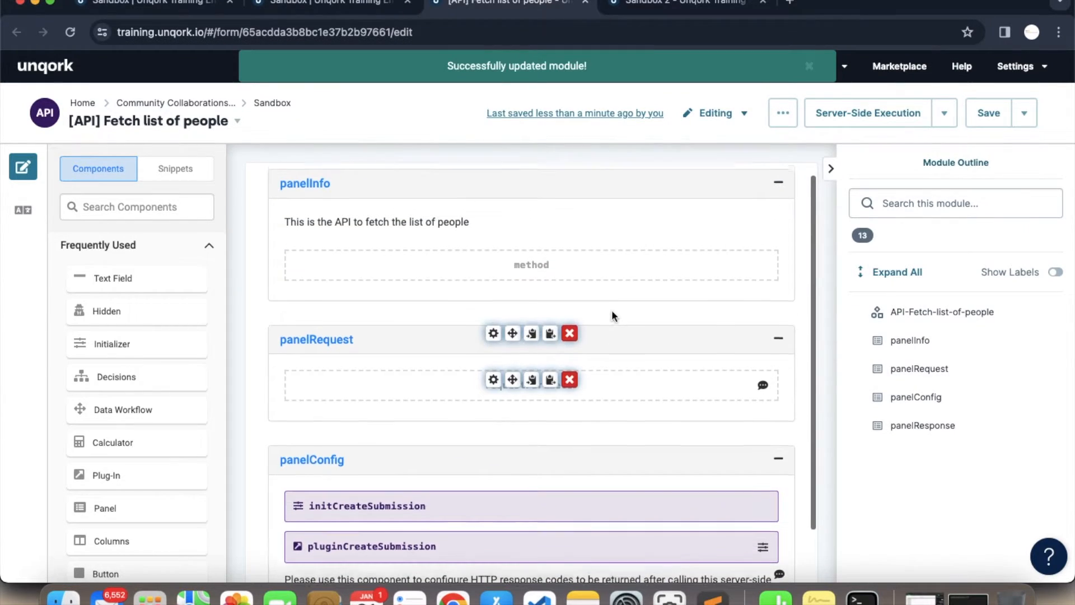
{"action": "left_click", "coordinate": [493, 383]}
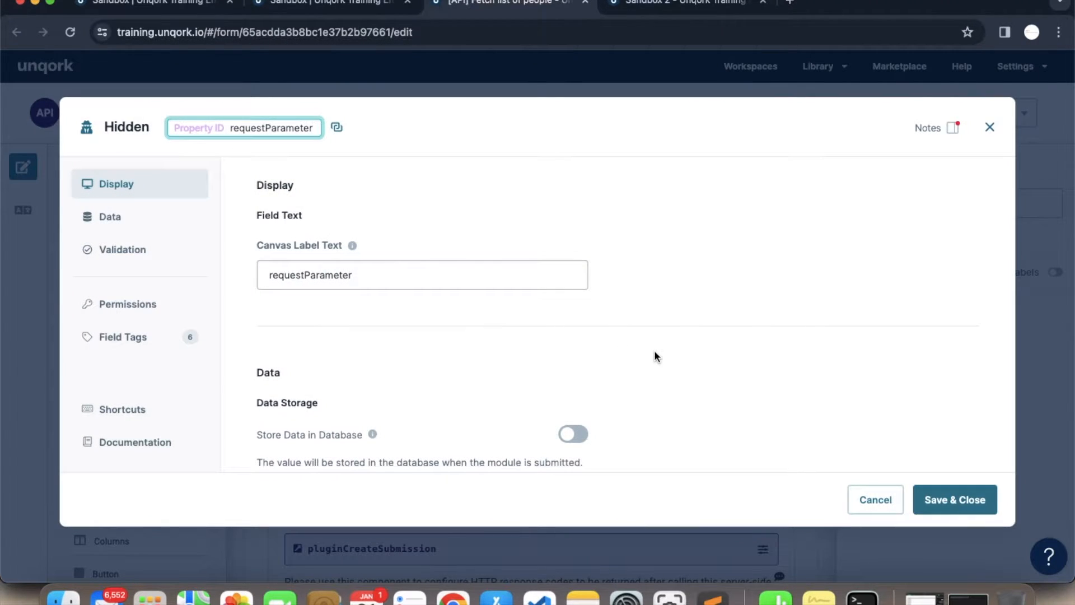
{"action": "scroll", "coordinate": [655, 356], "scroll_direction": "down", "scroll_amount": 2}
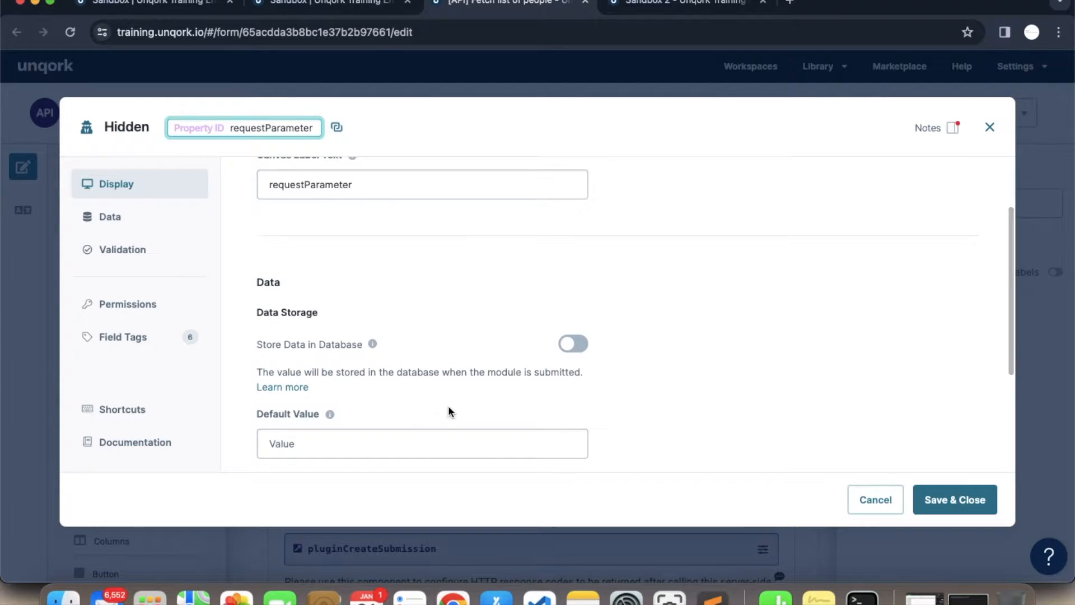
{"action": "scroll", "coordinate": [614, 219], "scroll_direction": "down", "scroll_amount": 4}
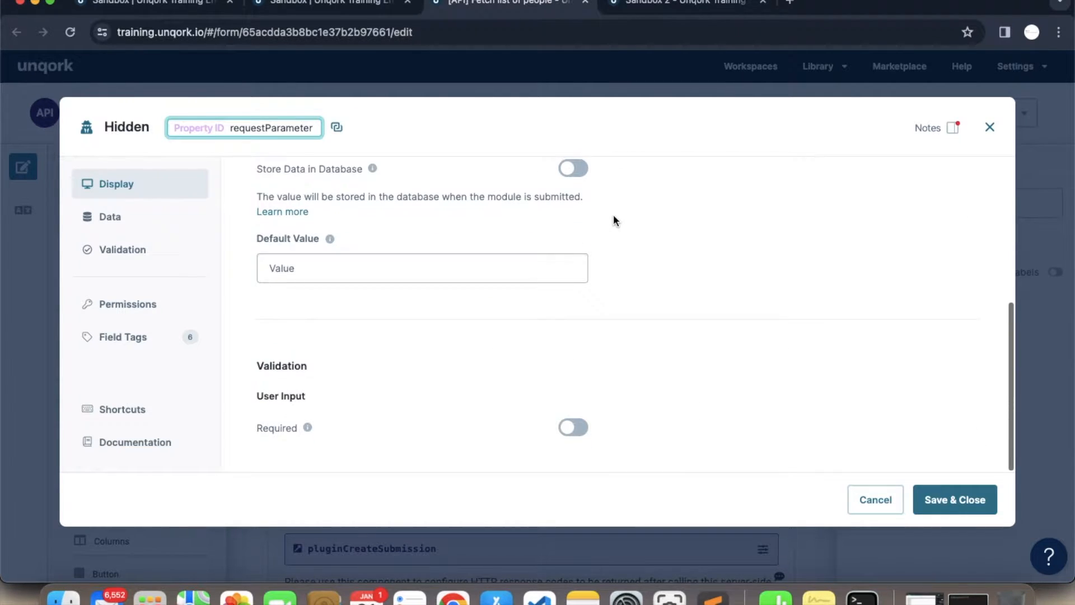
{"action": "left_click", "coordinate": [523, 272]}
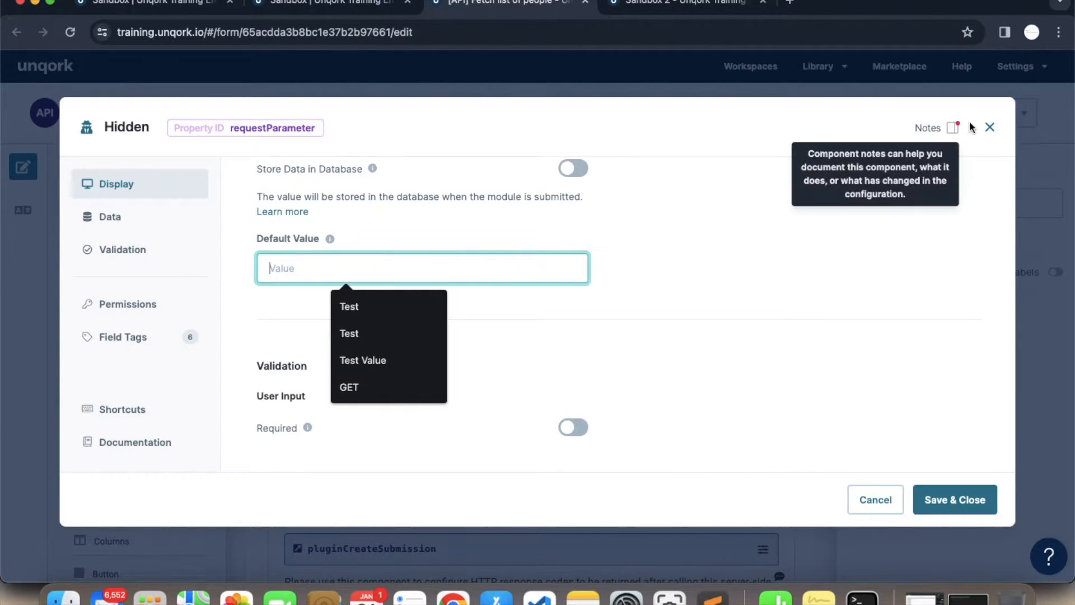
{"action": "left_click", "coordinate": [989, 128]}
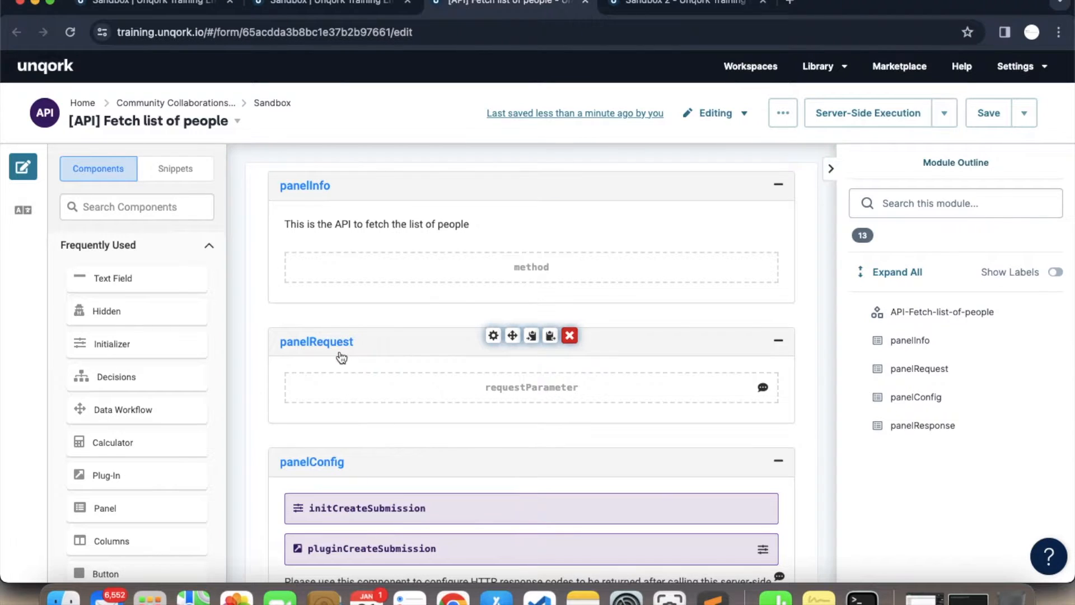
Change the Property ID of the hidden requestParameter component in panelRequest to requestType
{"action": "scroll", "coordinate": [392, 389], "scroll_direction": "down", "scroll_amount": 3}
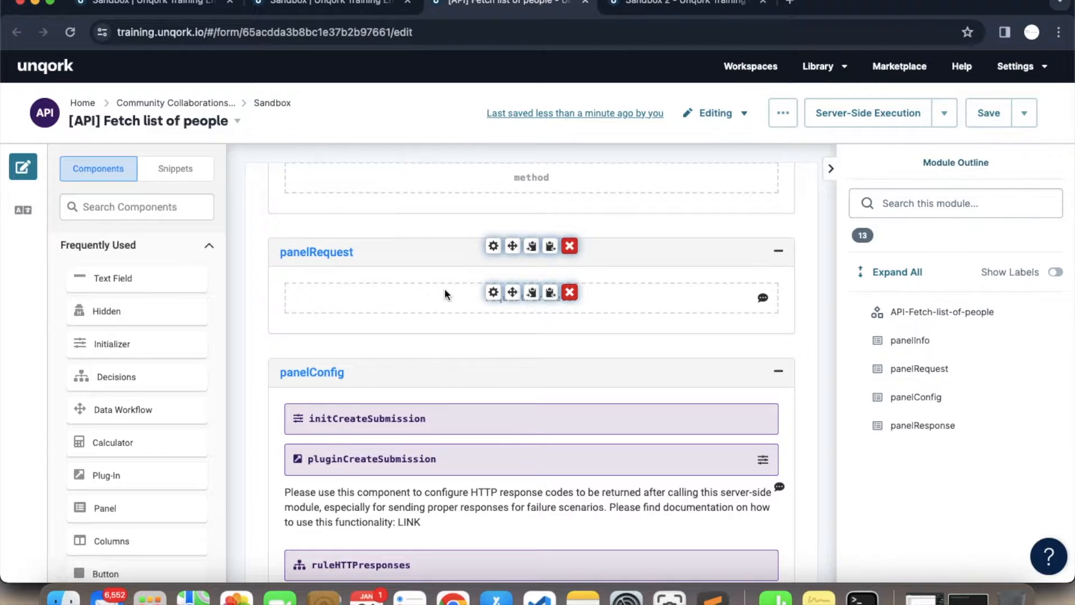
{"action": "left_click", "coordinate": [492, 294]}
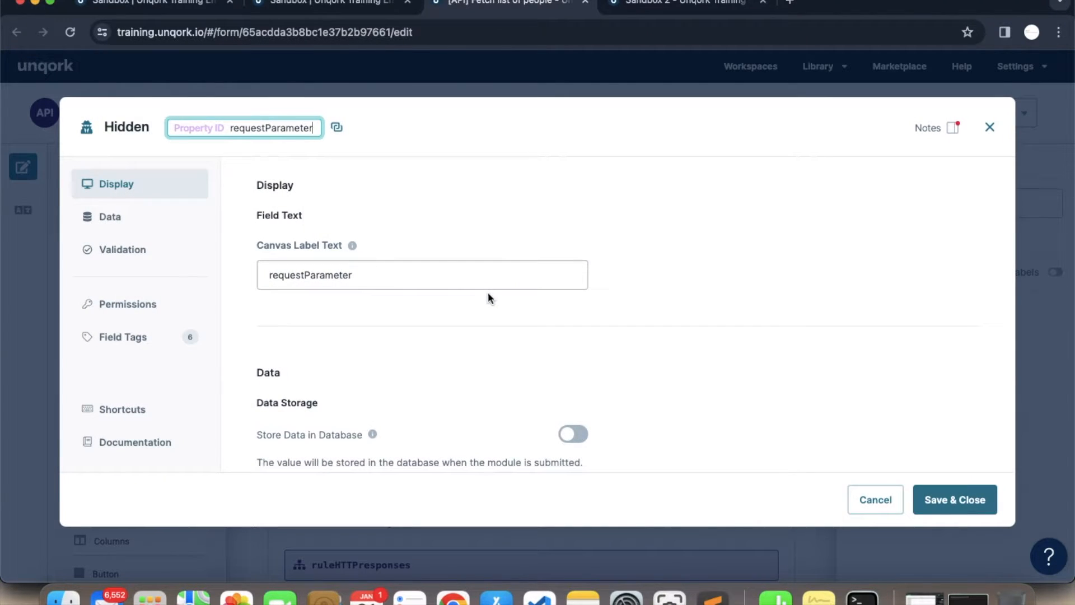
{"action": "double_click", "coordinate": [275, 128]}
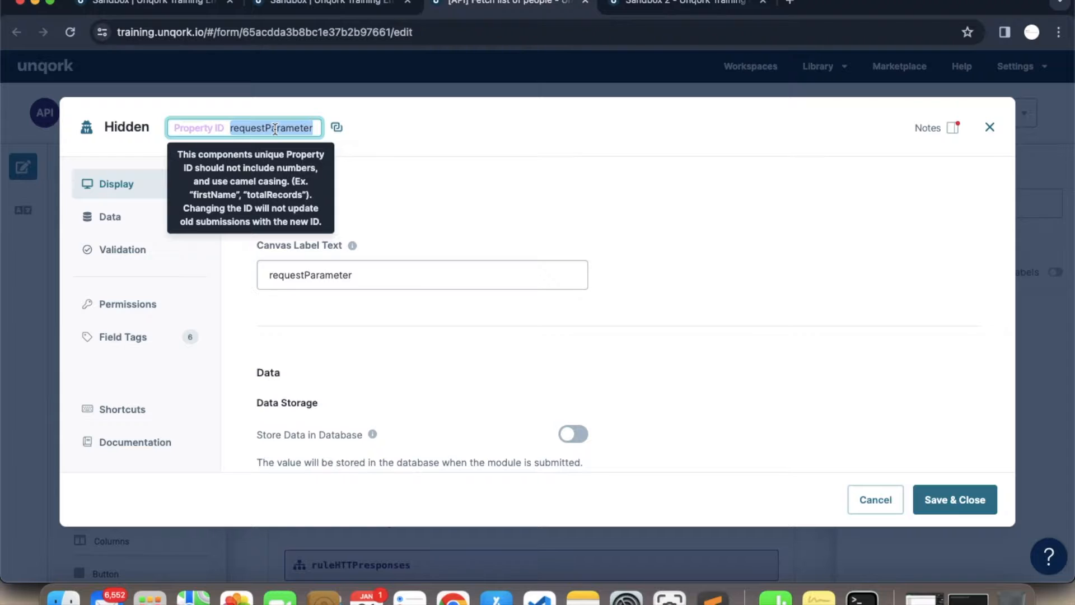
{"action": "type", "text": "request"}
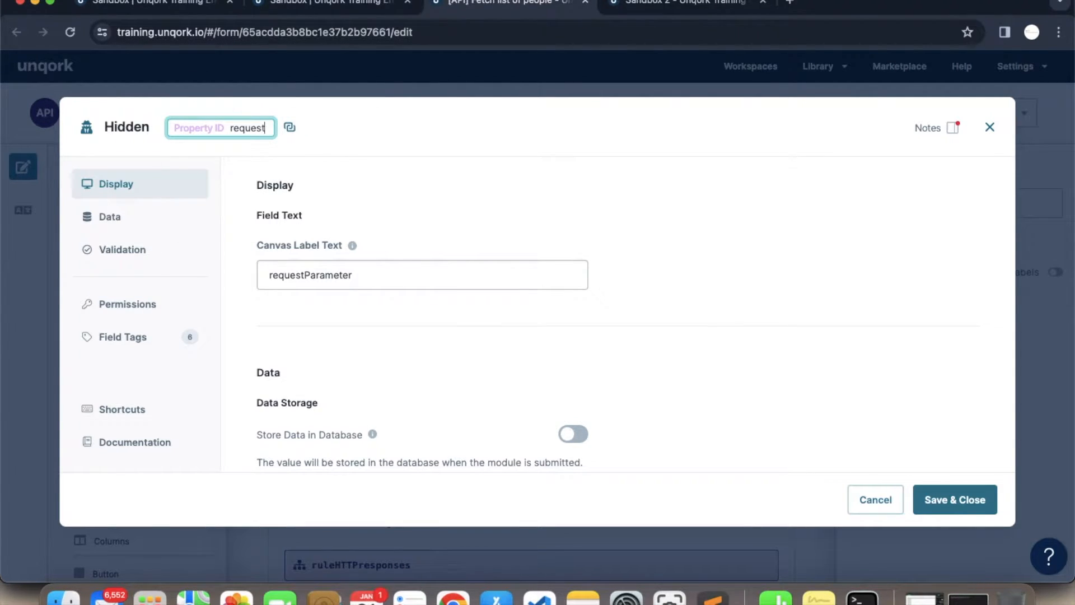
{"action": "type", "text": "Type"}
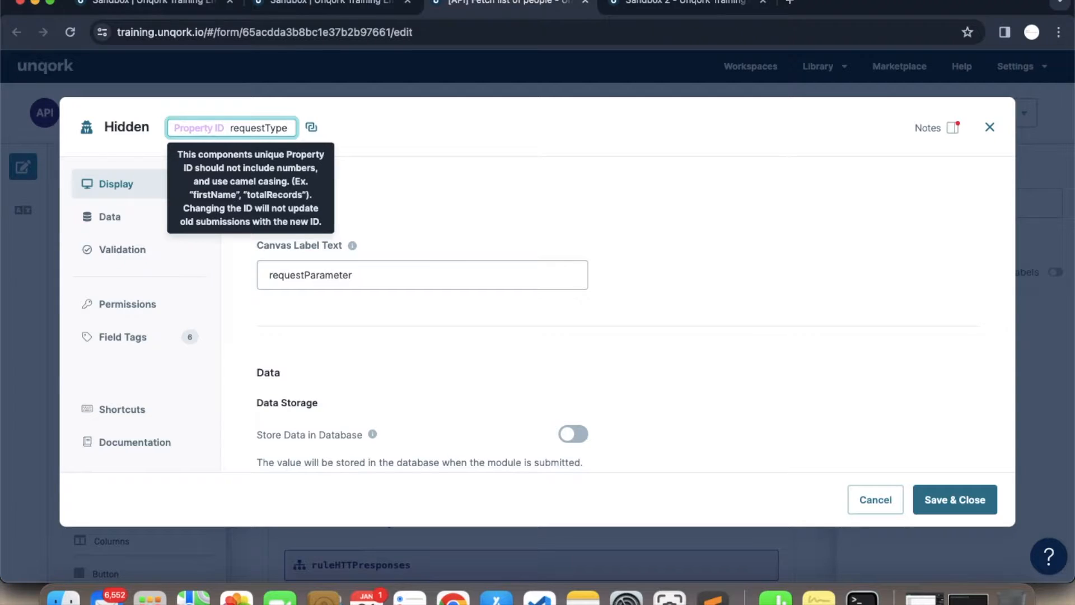
Copy the Property ID requestType into the component's canvas label text, and save the component and the module
{"action": "double_click", "coordinate": [257, 128]}
{"action": "key", "text": "super+c"}
{"action": "left_click", "coordinate": [389, 275]}
{"action": "key", "text": "super+a"}
{"action": "key", "text": "super+v"}
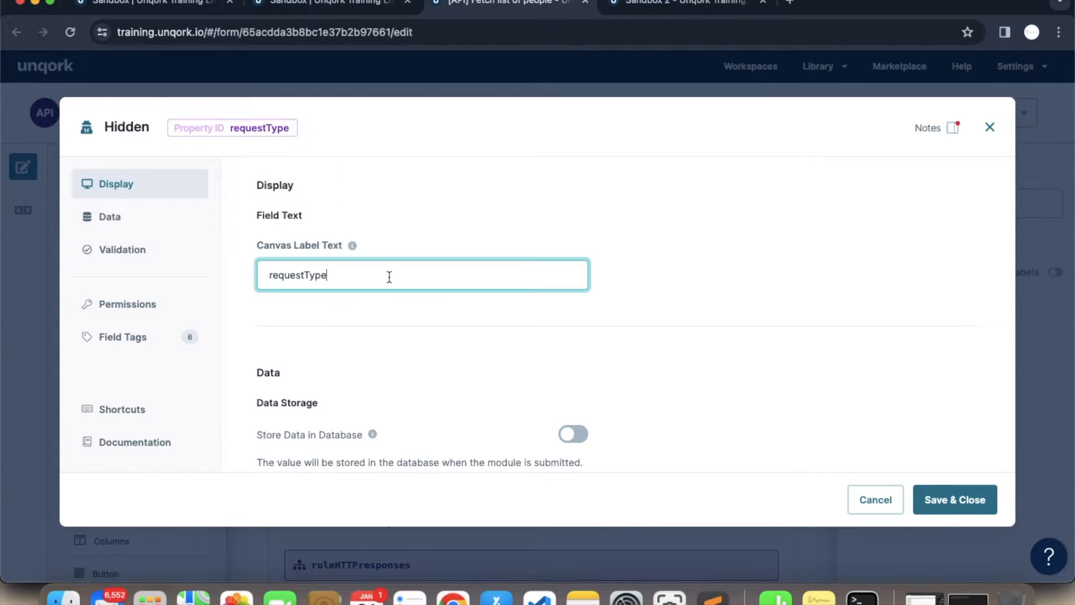
{"action": "left_click", "coordinate": [948, 499]}
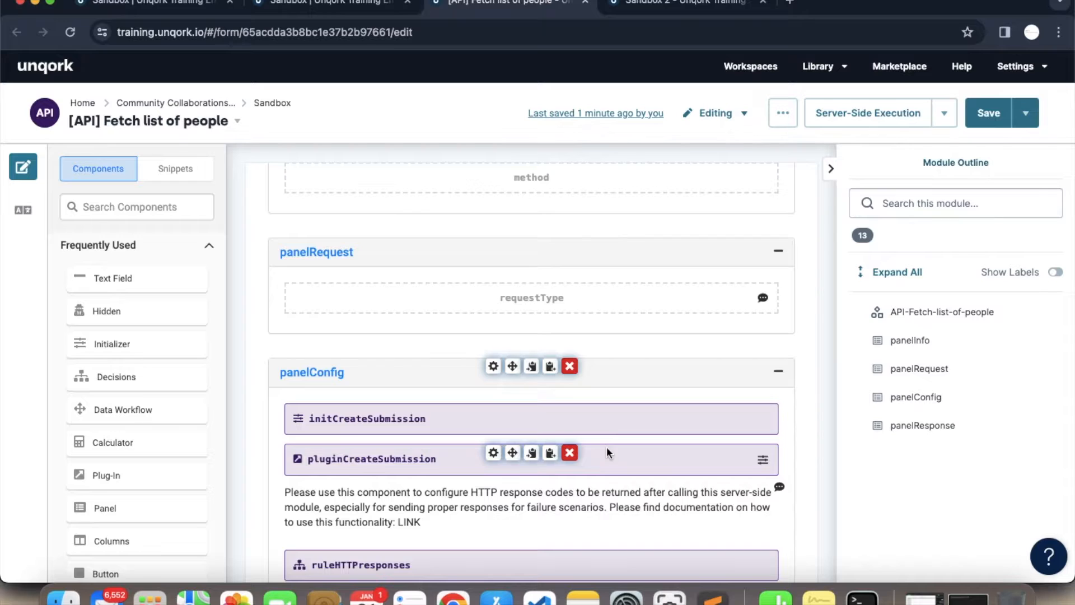
{"action": "left_click", "coordinate": [988, 112]}
Delete initCreateSubmission, pluginCreateSubmission, the HTTP response note and ruleHTTPresponses from panelConfig
{"action": "scroll", "coordinate": [506, 424], "scroll_direction": "down", "scroll_amount": 2}
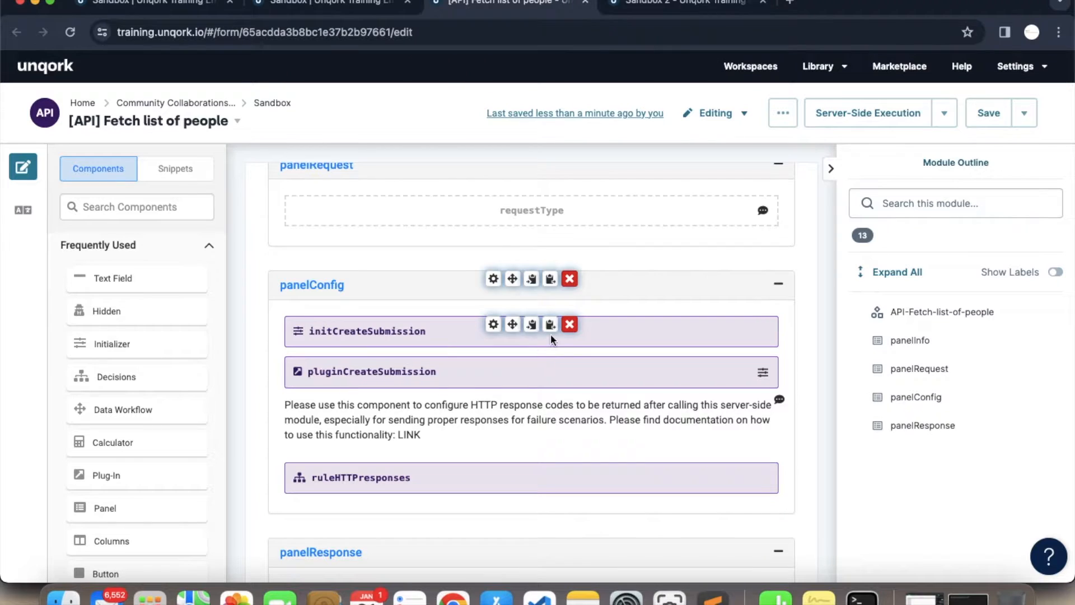
{"action": "scroll", "coordinate": [323, 356], "scroll_direction": "down", "scroll_amount": 2}
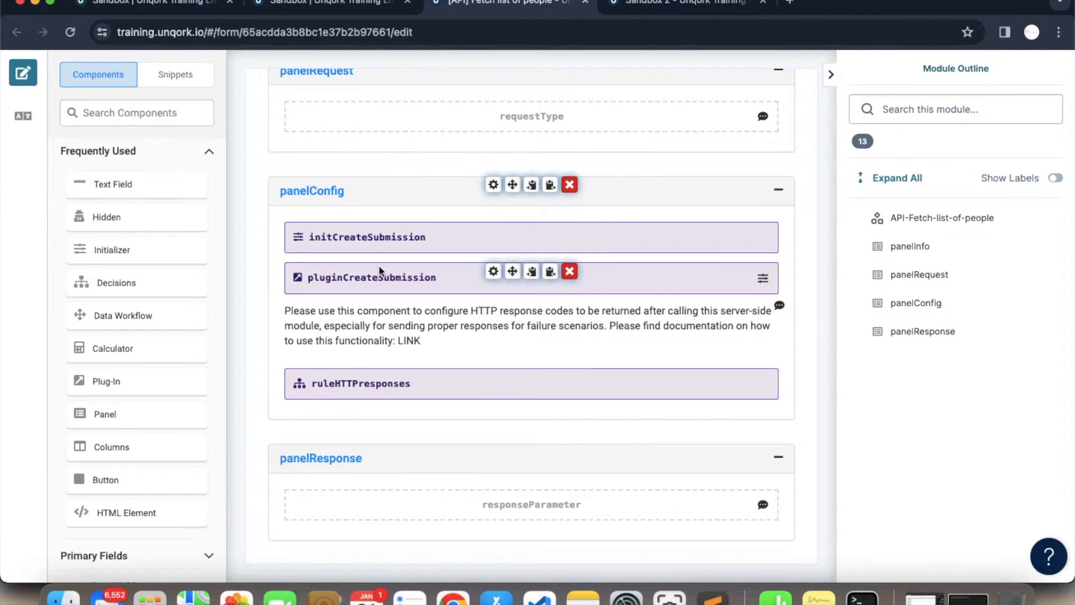
{"action": "left_click", "coordinate": [569, 231]}
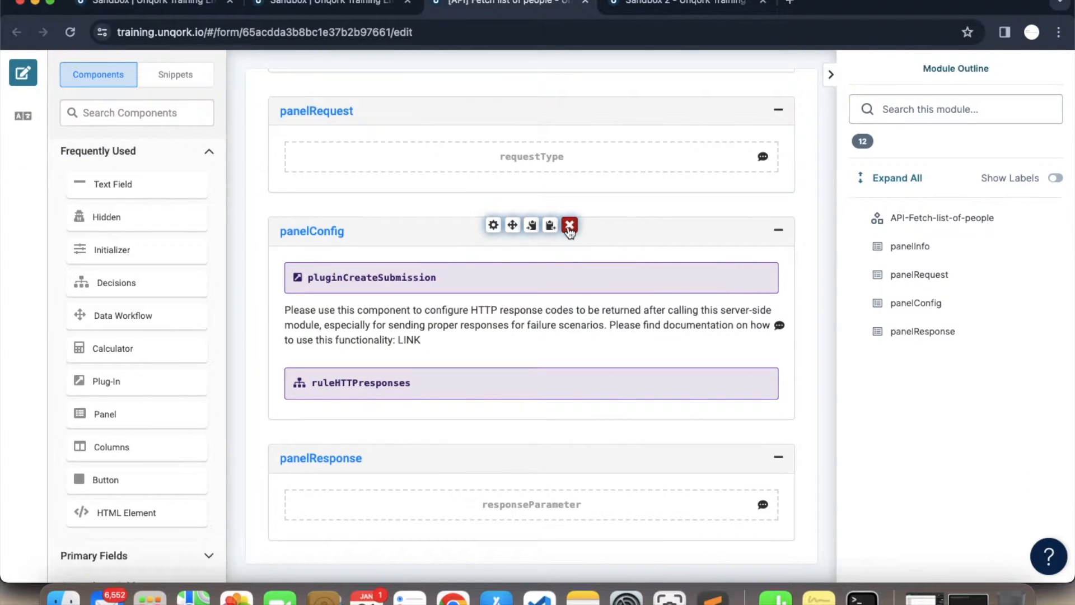
{"action": "left_click", "coordinate": [570, 266]}
{"action": "left_click", "coordinate": [570, 312]}
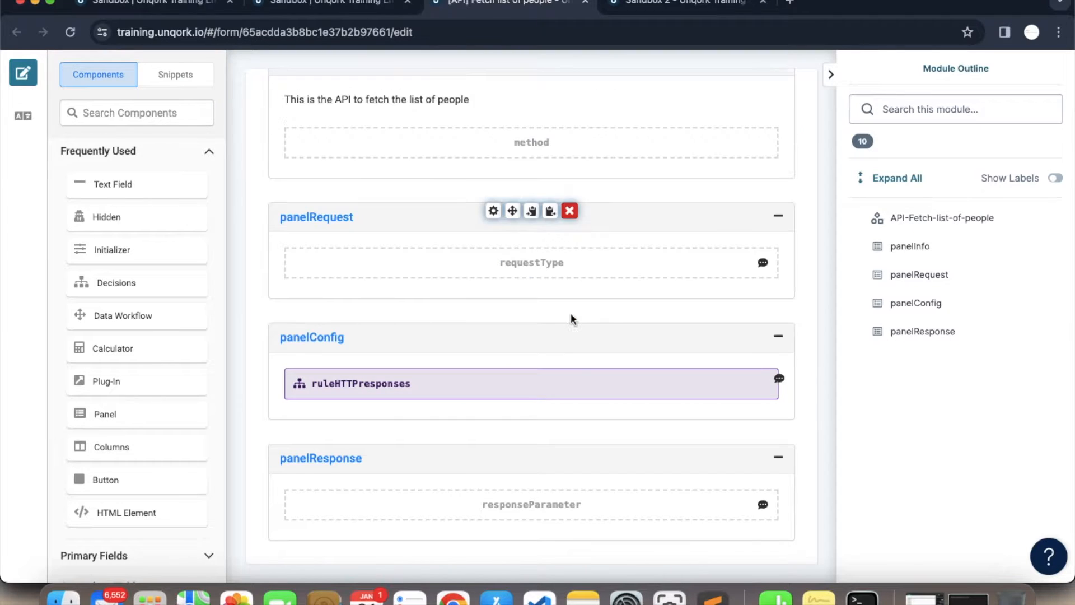
{"action": "left_click", "coordinate": [570, 376]}
{"action": "scroll", "coordinate": [570, 381], "scroll_direction": "up", "scroll_amount": 3}
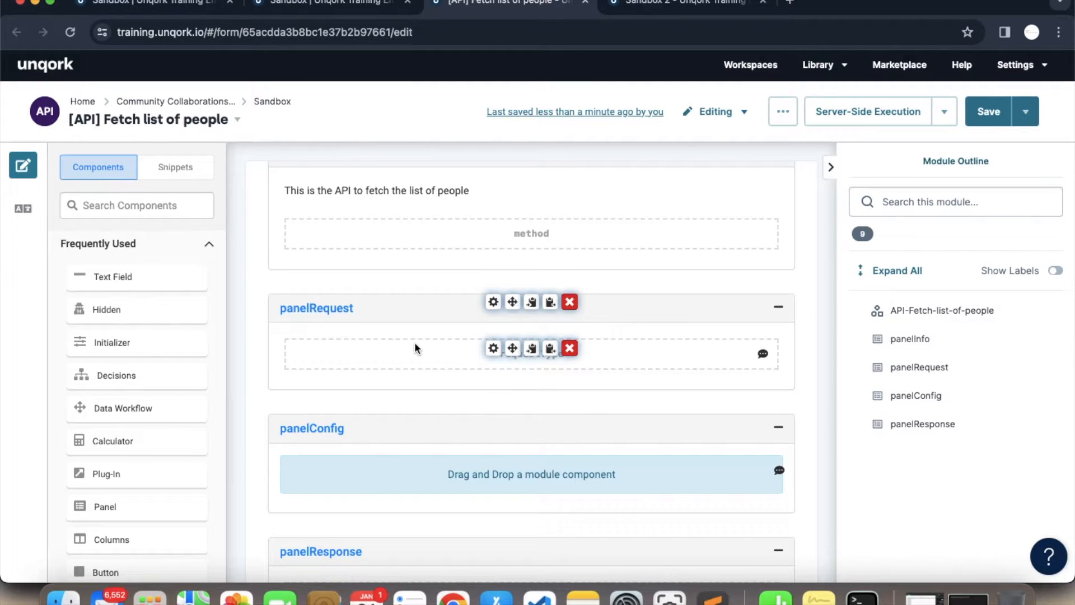
Compare the Sandbox 2 module containing plugExecuteModule with the request, config and response panels of the API module
{"action": "left_click", "coordinate": [644, 7]}
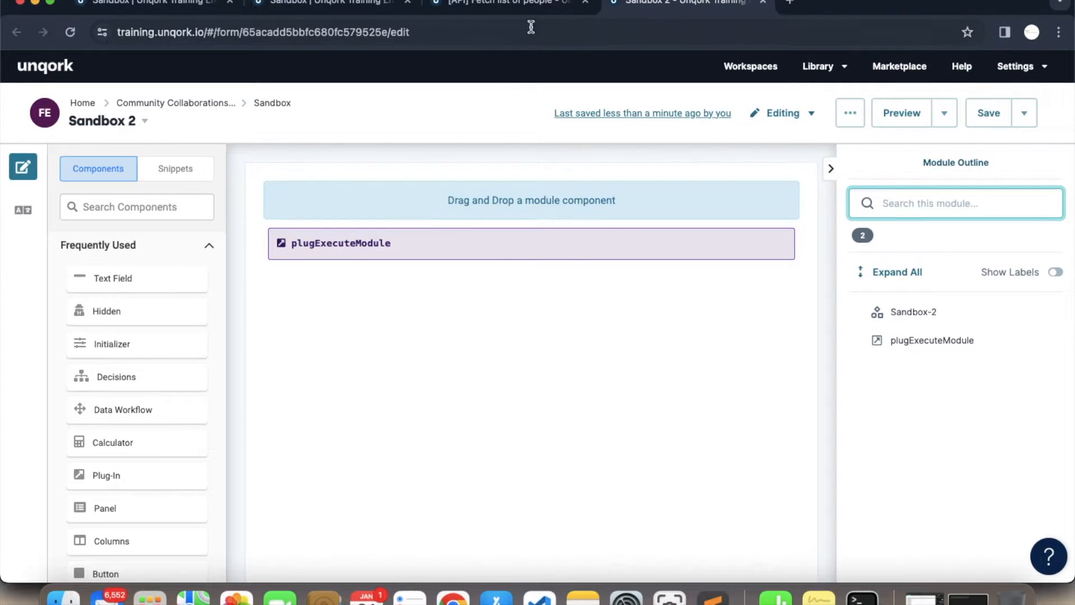
{"action": "left_click", "coordinate": [531, 5]}
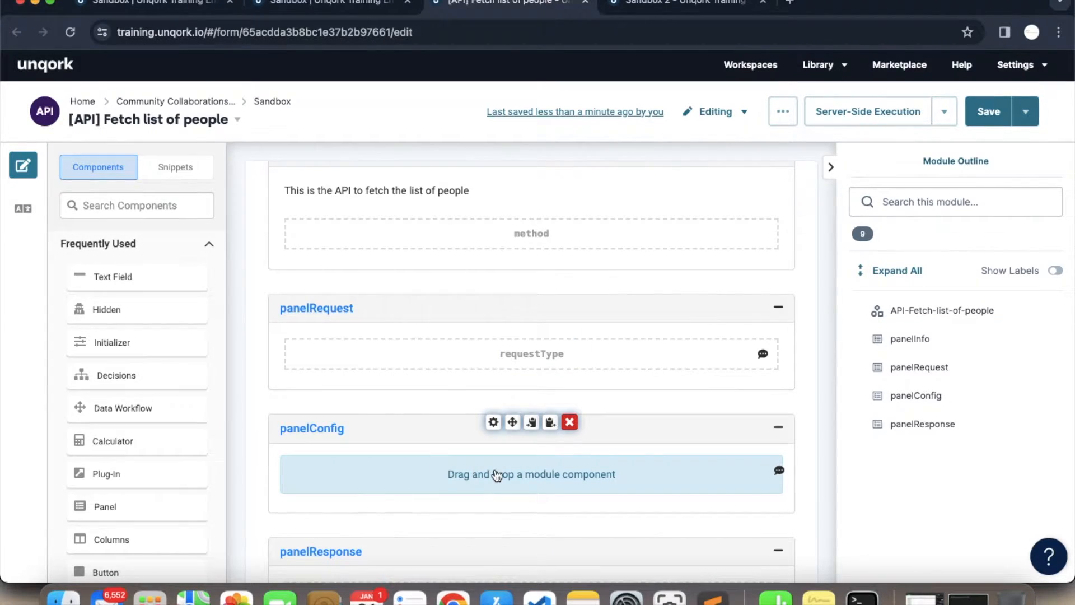
{"action": "scroll", "coordinate": [492, 465], "scroll_direction": "down", "scroll_amount": 3}
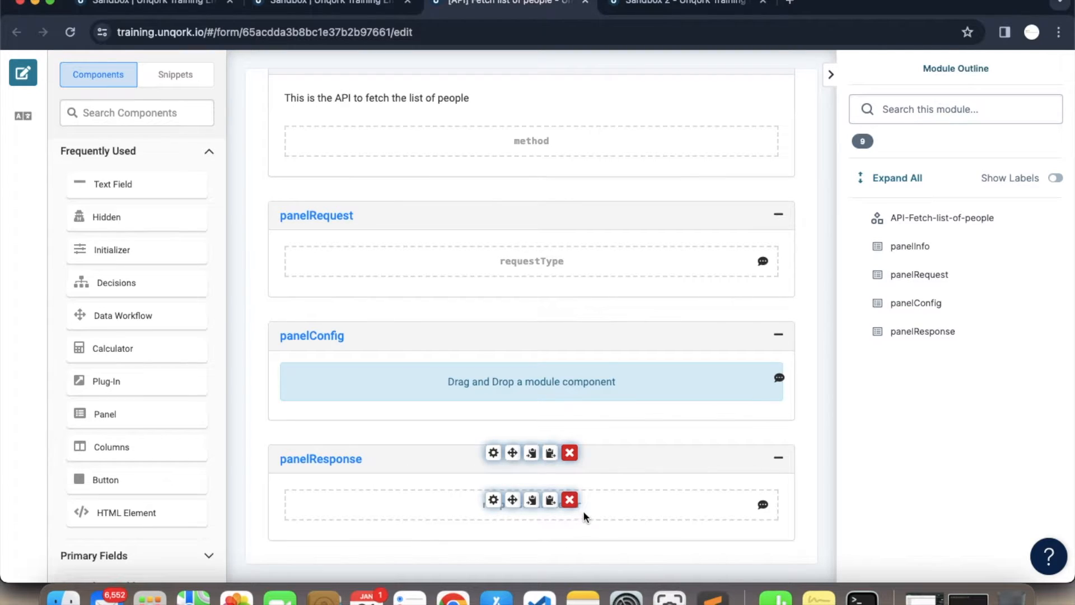
{"action": "left_click", "coordinate": [672, 5]}
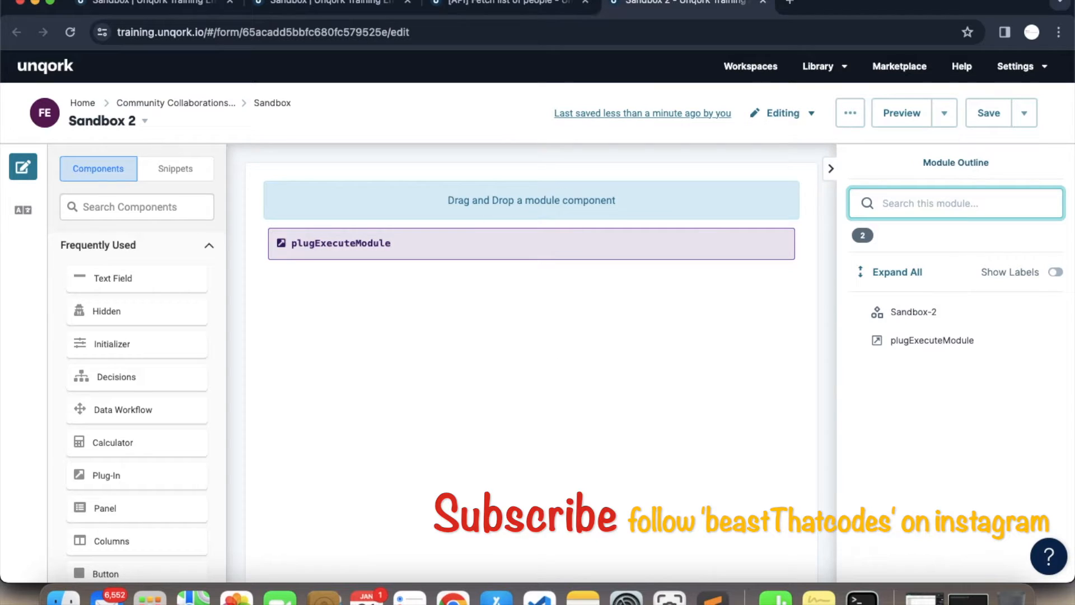
{"action": "left_click", "coordinate": [507, 8]}
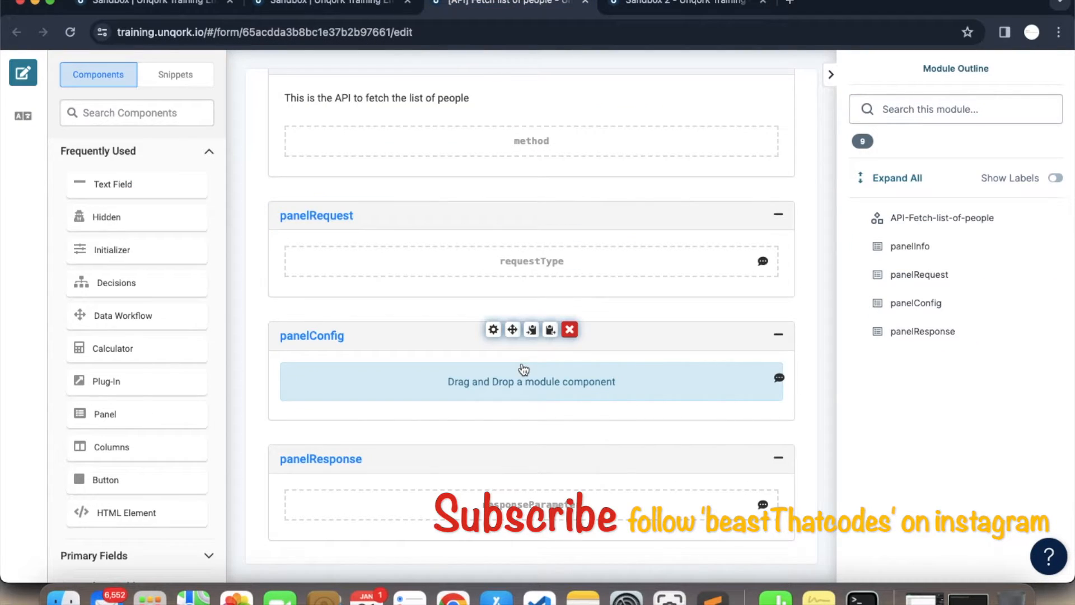
{"action": "scroll", "coordinate": [522, 364], "scroll_direction": "up", "scroll_amount": 2}
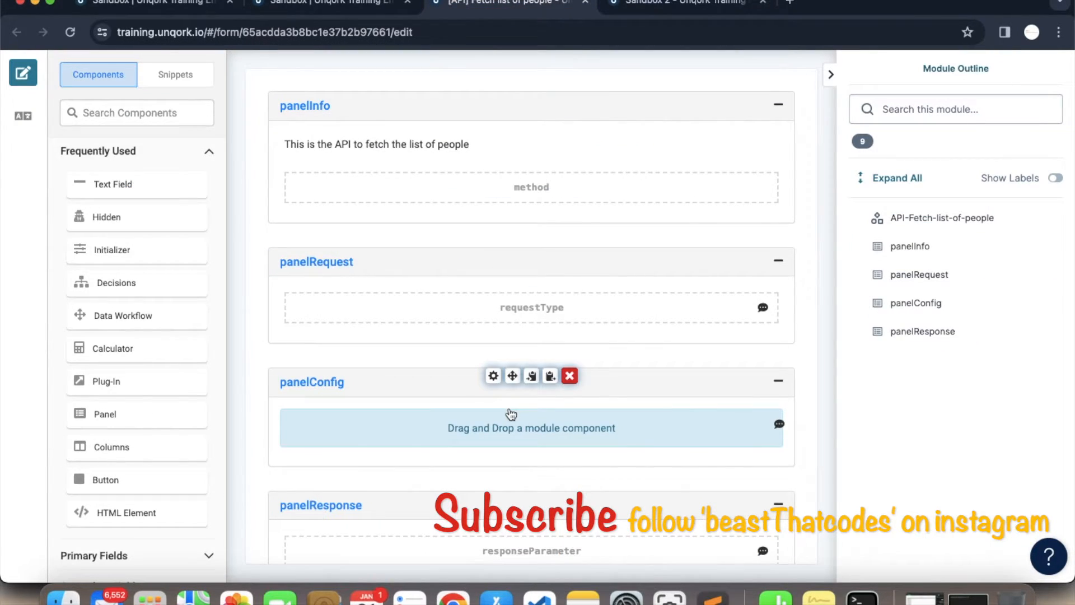
{"action": "left_click", "coordinate": [133, 122]}
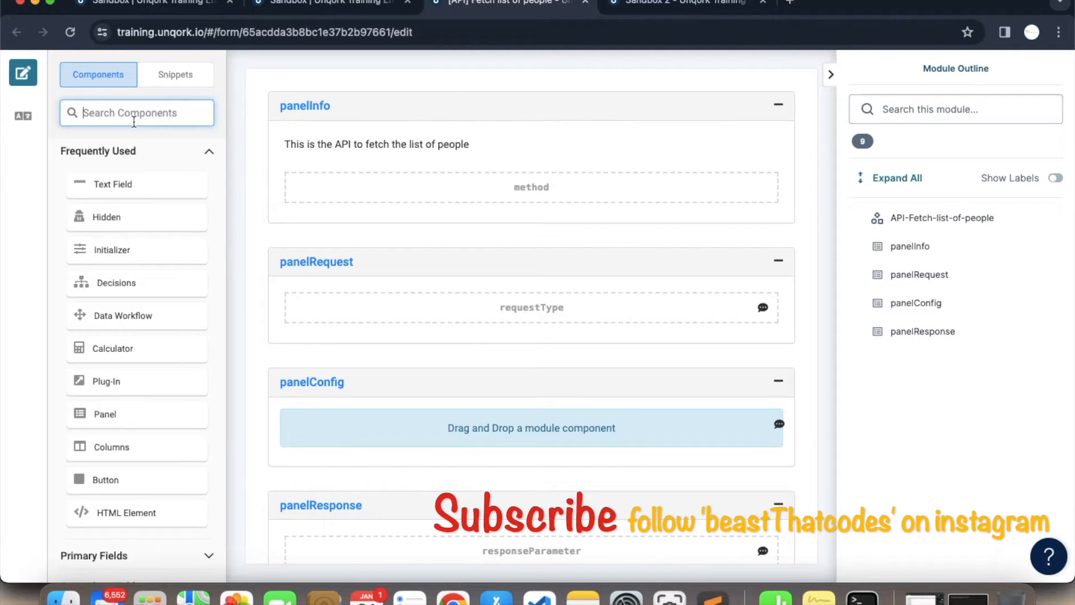
{"action": "type", "text": "in"}
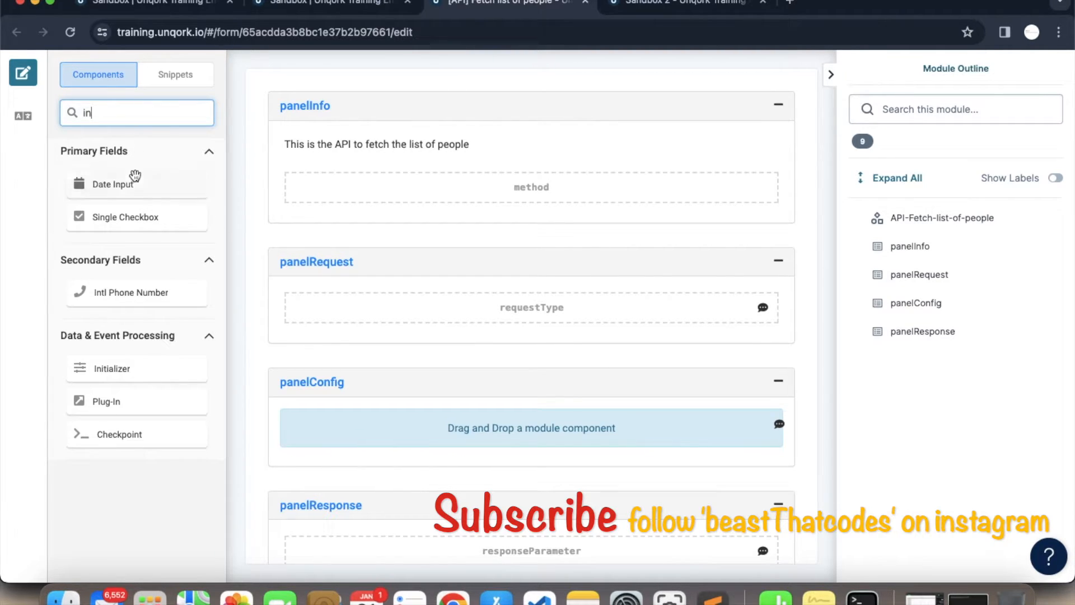
{"action": "key", "text": "BackSpace"}
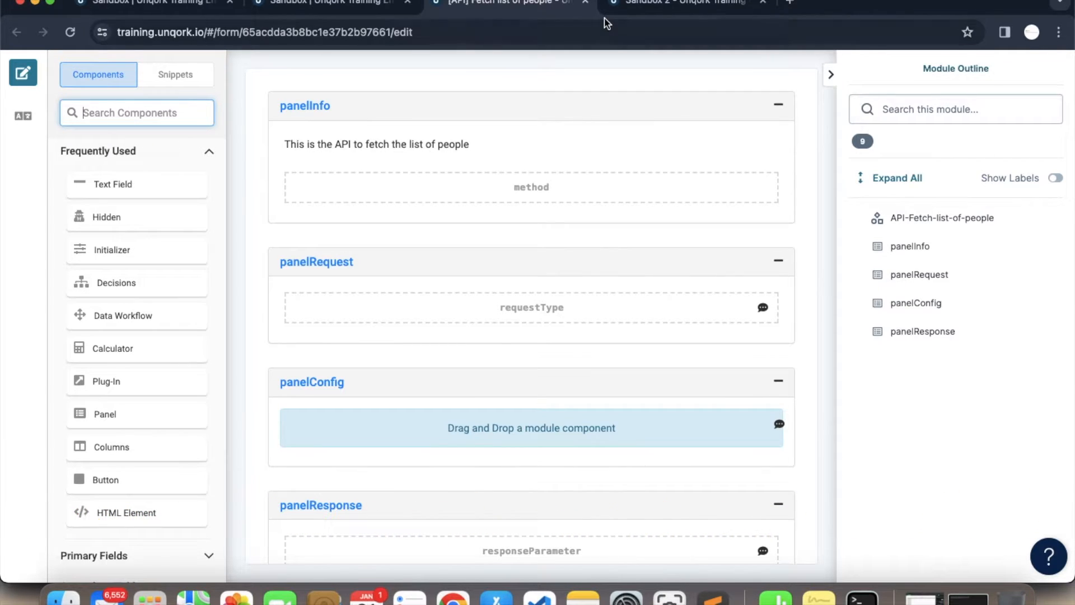
{"action": "left_click", "coordinate": [660, 7]}
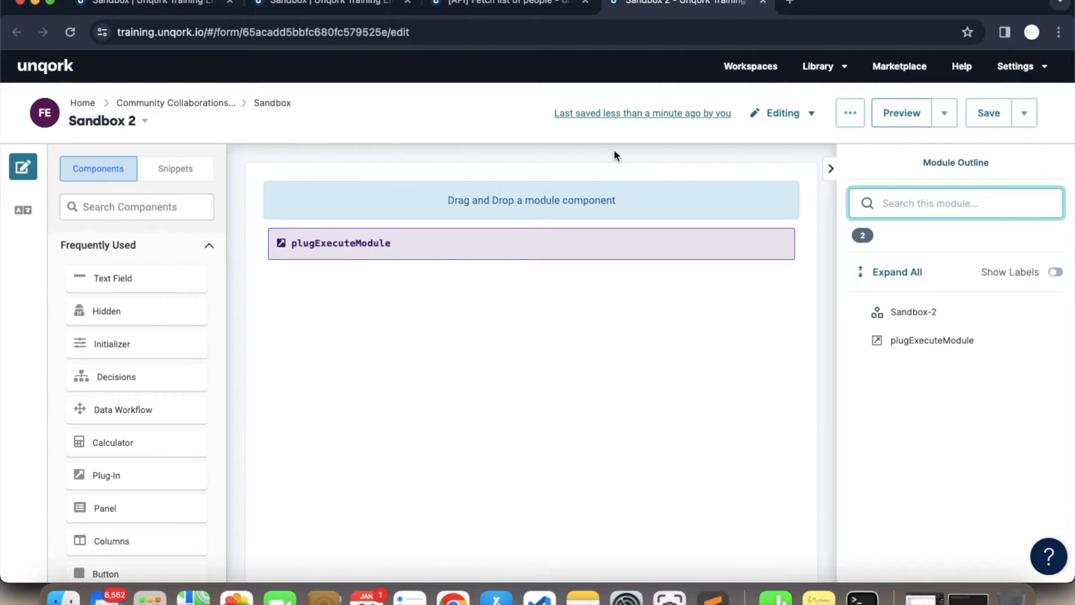
{"action": "mouse_move", "coordinate": [366, 258]}
{"action": "left_click", "coordinate": [504, 3]}
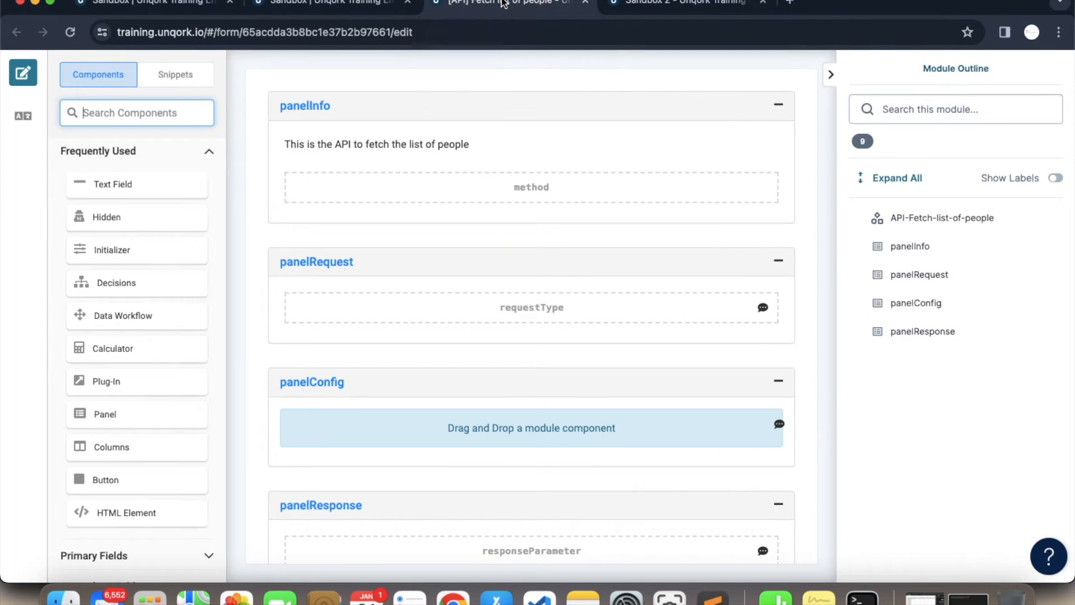
Add an Initializer component to panelConfig and set its Property ID to initOnLoad
{"action": "left_click", "coordinate": [131, 118]}
{"action": "type", "text": "in"}
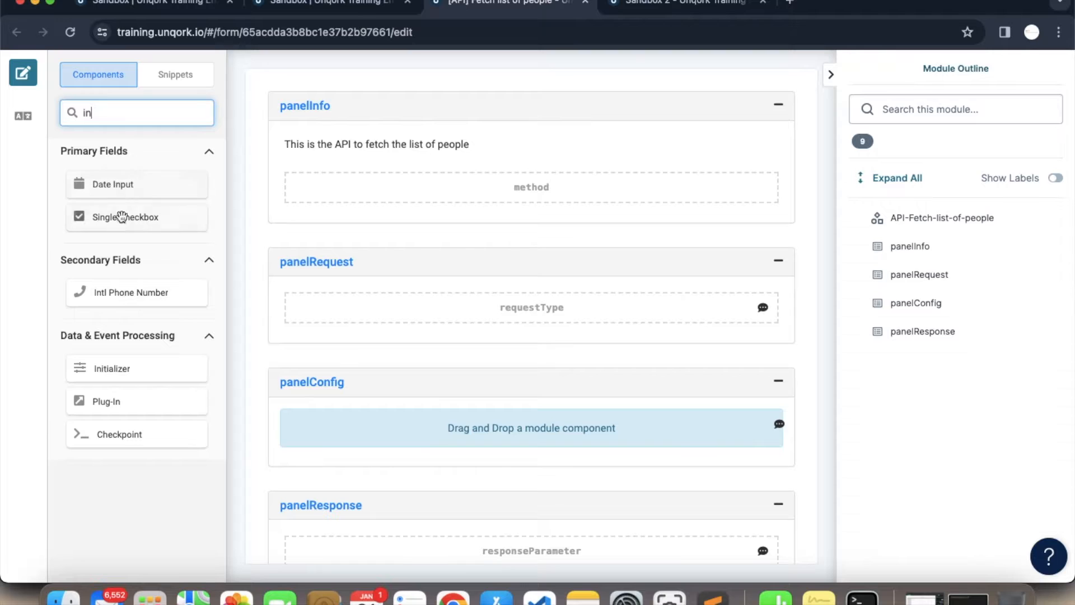
{"action": "left_click_drag", "start_coordinate": [120, 368], "coordinate": [382, 448]}
{"action": "double_click", "coordinate": [285, 128]}
{"action": "type", "text": "ini"}
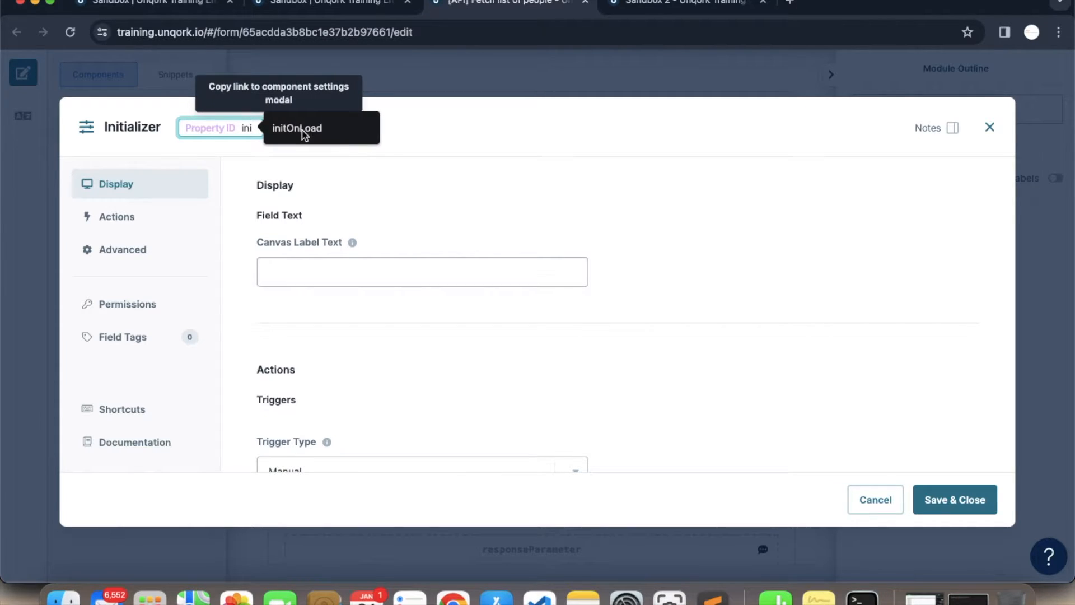
{"action": "left_click", "coordinate": [390, 186]}
{"action": "left_click", "coordinate": [256, 128]}
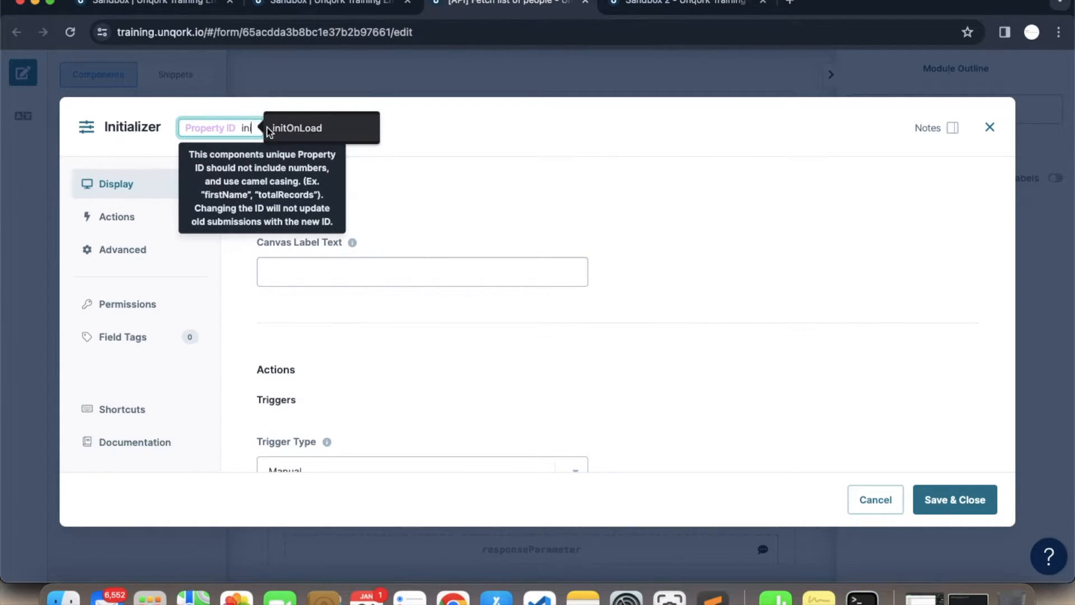
{"action": "left_click", "coordinate": [269, 131]}
Copy the Property ID initOnLoad into the Initializer's canvas label text
{"action": "key", "text": "super+a"}
{"action": "key", "text": "super+c"}
{"action": "left_click", "coordinate": [330, 274]}
{"action": "key", "text": "super+v"}
Set the trigger type of initOnLoad to New Submission and save the component without any outputs
{"action": "scroll", "coordinate": [485, 314], "scroll_direction": "down", "scroll_amount": 1}
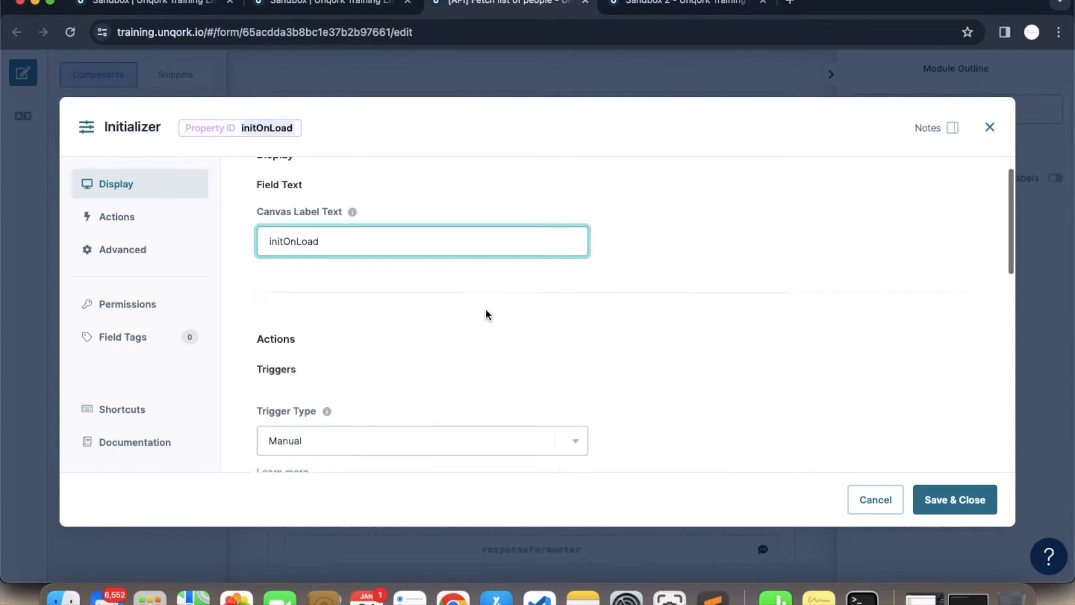
{"action": "scroll", "coordinate": [486, 314], "scroll_direction": "down", "scroll_amount": 2}
{"action": "left_click", "coordinate": [431, 354]}
{"action": "left_click", "coordinate": [364, 235]}
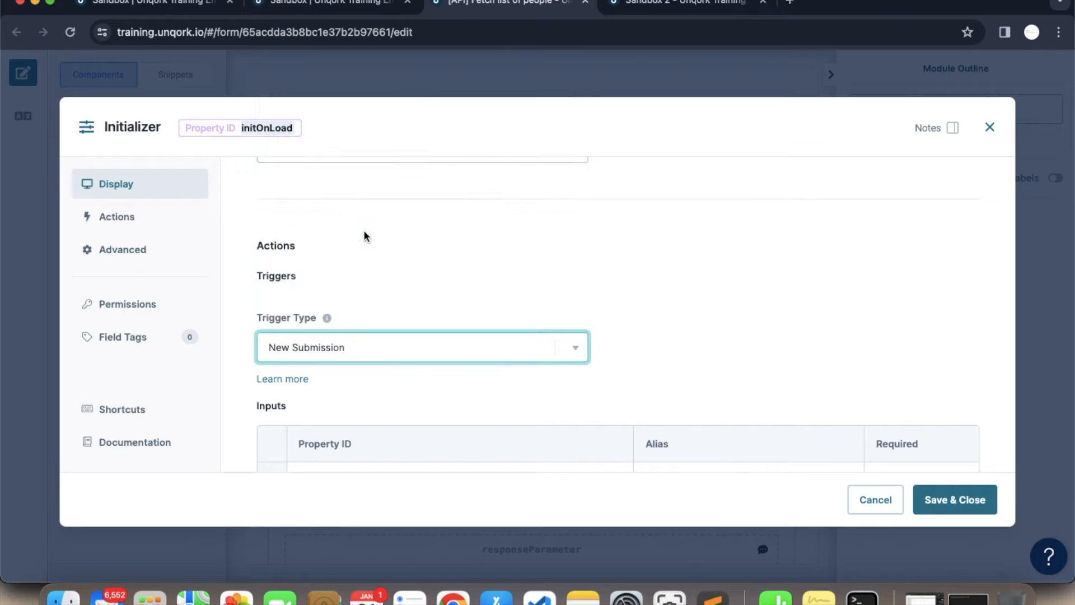
{"action": "scroll", "coordinate": [676, 326], "scroll_direction": "down", "scroll_amount": 4}
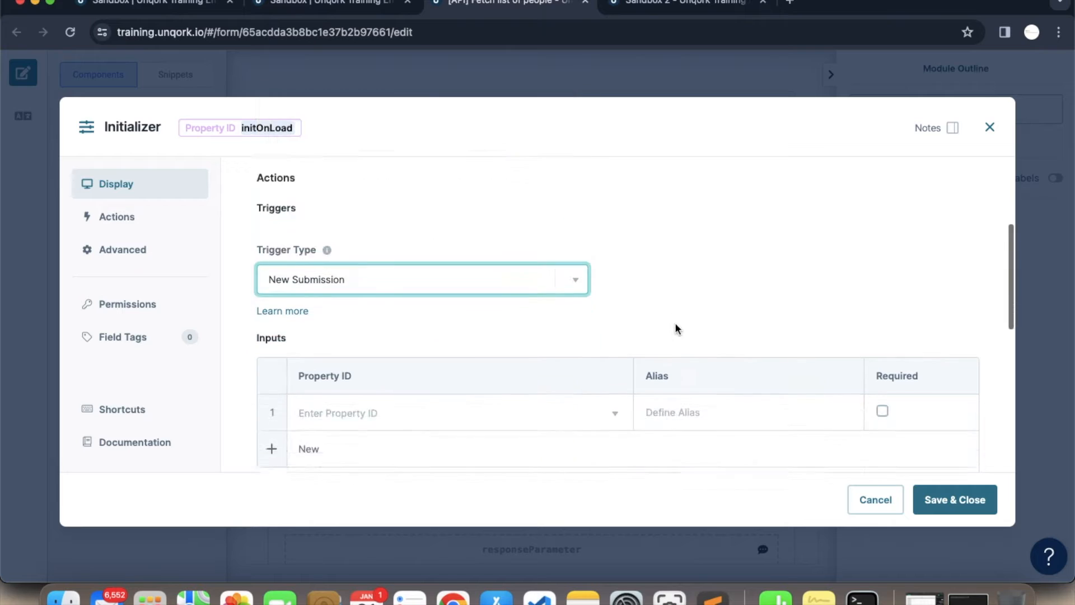
{"action": "left_click", "coordinate": [407, 432]}
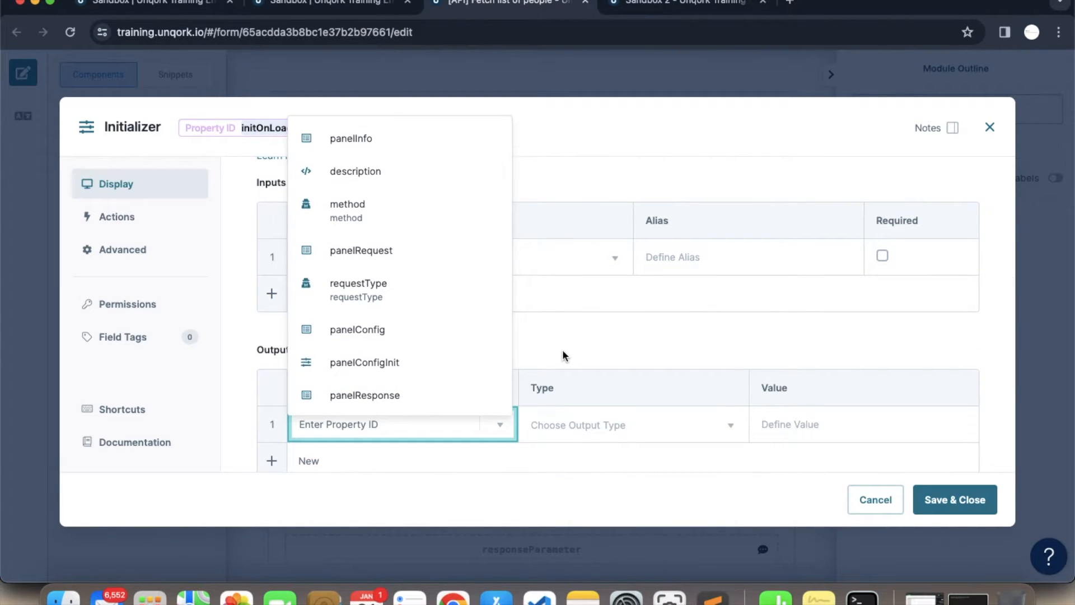
{"action": "left_click", "coordinate": [951, 495]}
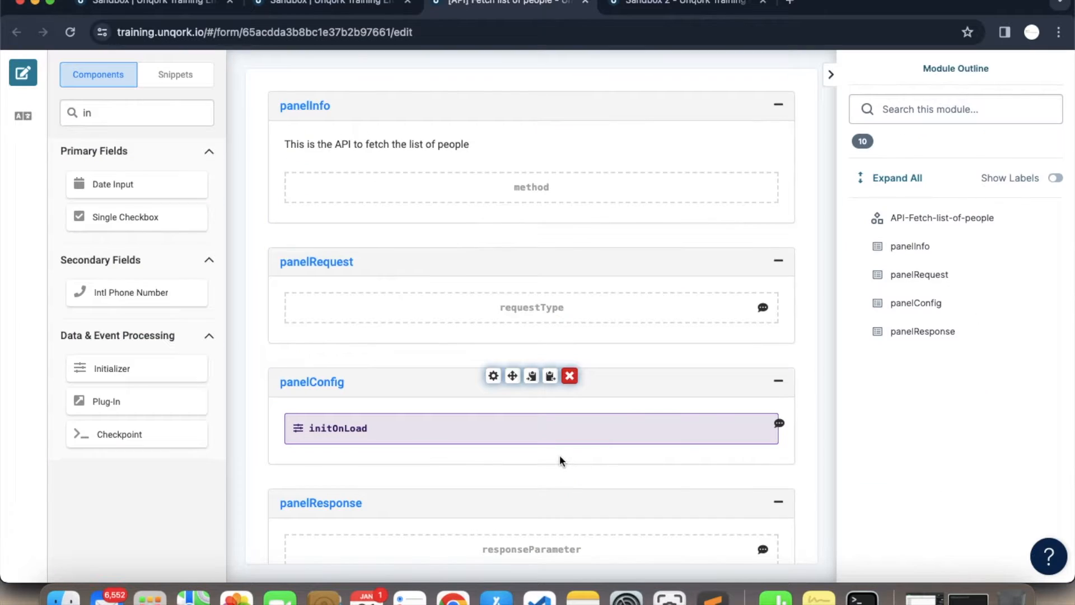
Find the Decisions component and add it to panelConfig below initOnLoad
{"action": "scroll", "coordinate": [560, 458], "scroll_direction": "up", "scroll_amount": 3}
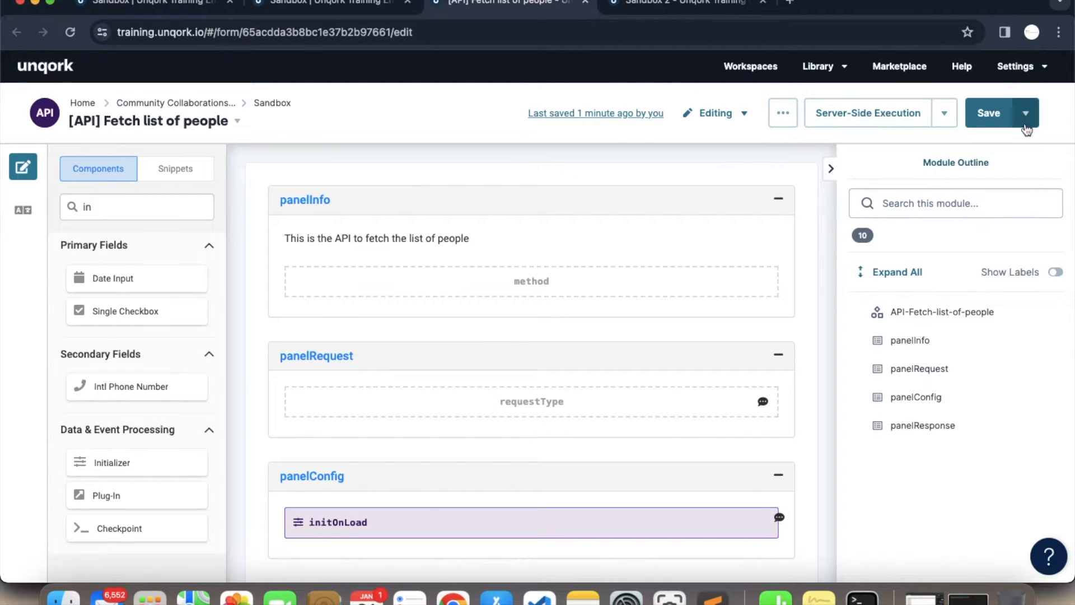
{"action": "scroll", "coordinate": [678, 394], "scroll_direction": "down", "scroll_amount": 1}
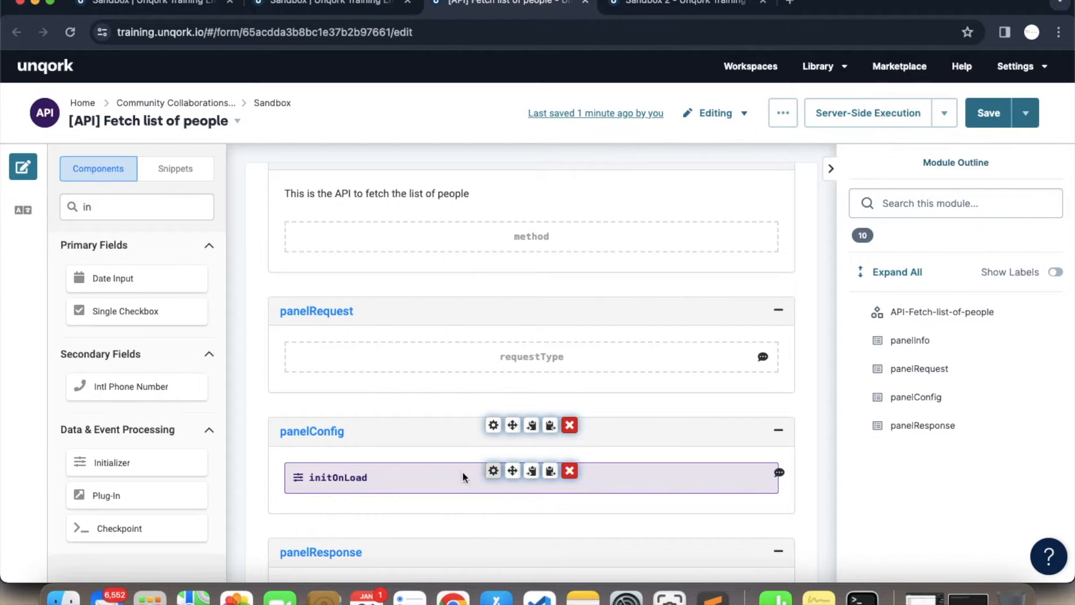
{"action": "double_click", "coordinate": [126, 206]}
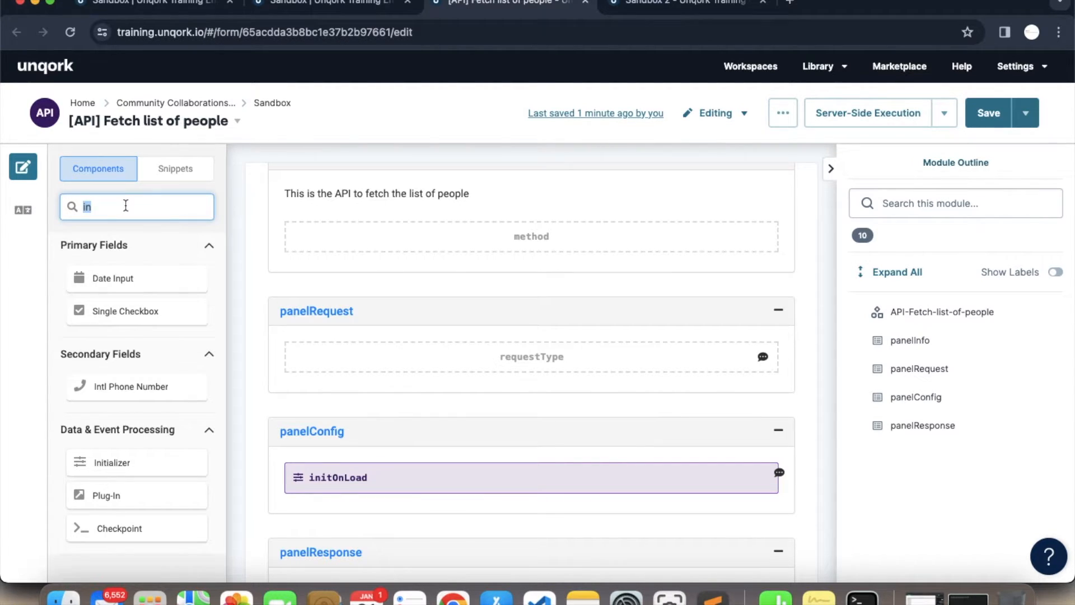
{"action": "type", "text": "rule"}
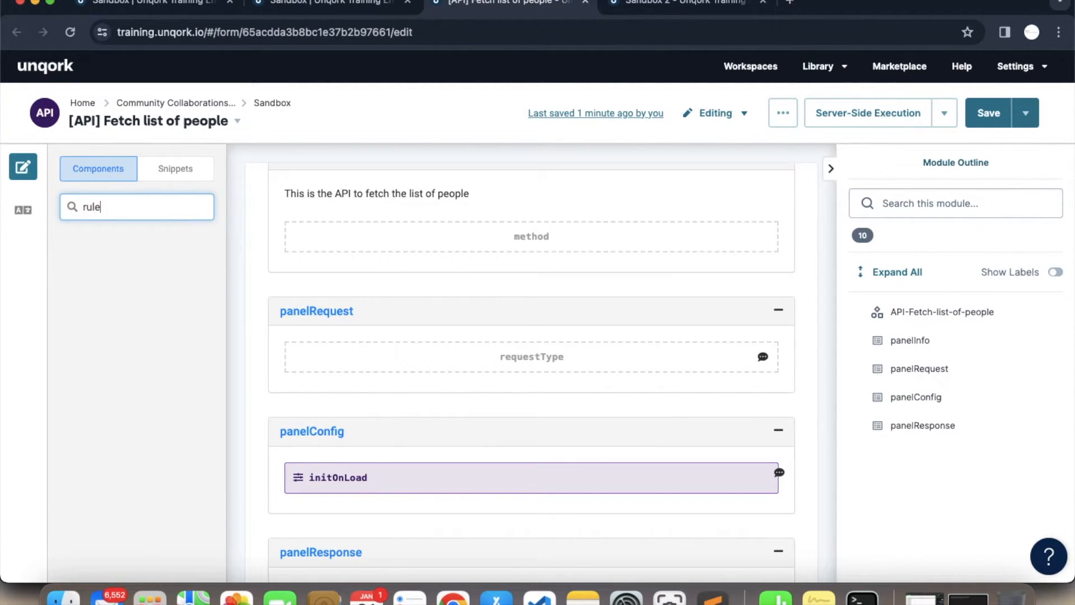
{"action": "key", "text": "BackSpace"}
{"action": "type", "text": "de"}
{"action": "left_click_drag", "start_coordinate": [113, 359], "coordinate": [405, 517]}
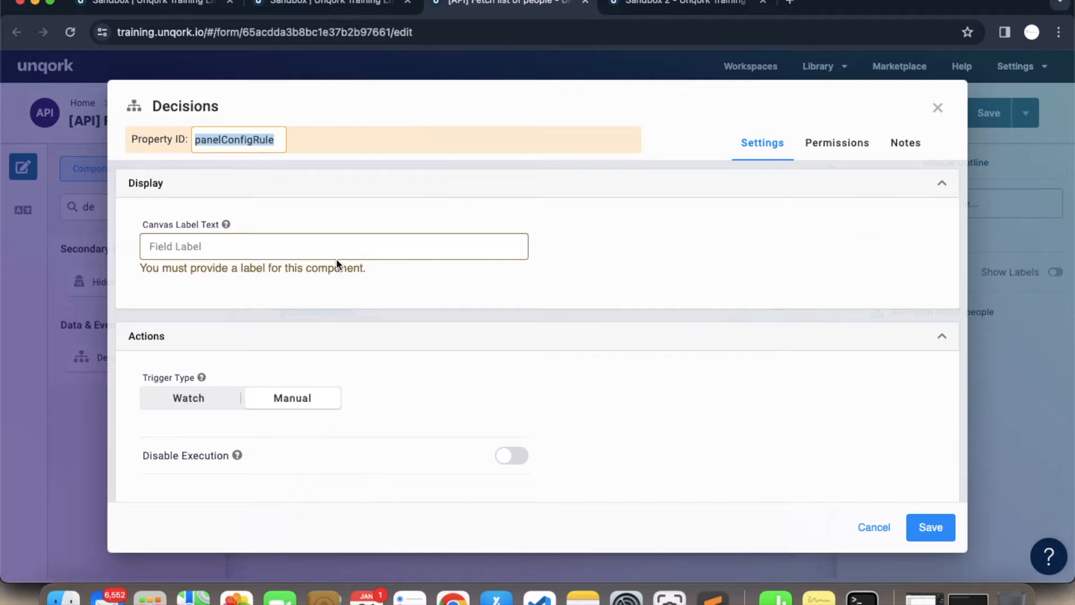
Set the Decisions component's Property ID to ruleCheckRequestType and use the same text as its canvas label
{"action": "type", "text": "rule"}
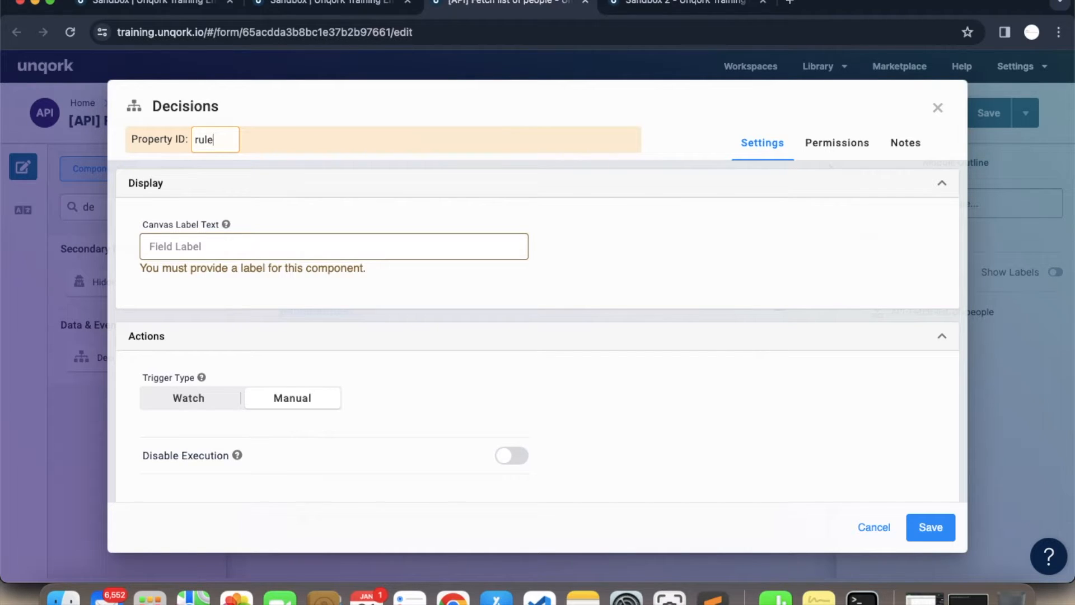
{"action": "type", "text": "CheckRequestType"}
{"action": "key", "text": "super+a"}
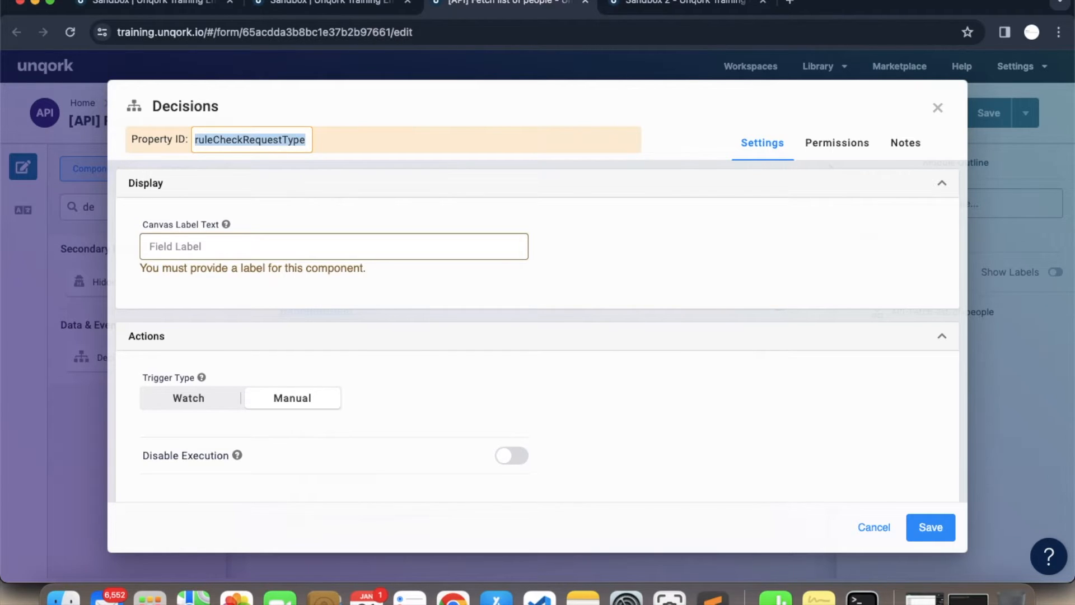
{"action": "left_click", "coordinate": [282, 247]}
{"action": "key", "text": "super+v"}
Add requestType as an input of type exact to the ruleCheckRequestType Decisions component
{"action": "scroll", "coordinate": [487, 311], "scroll_direction": "down", "scroll_amount": 5}
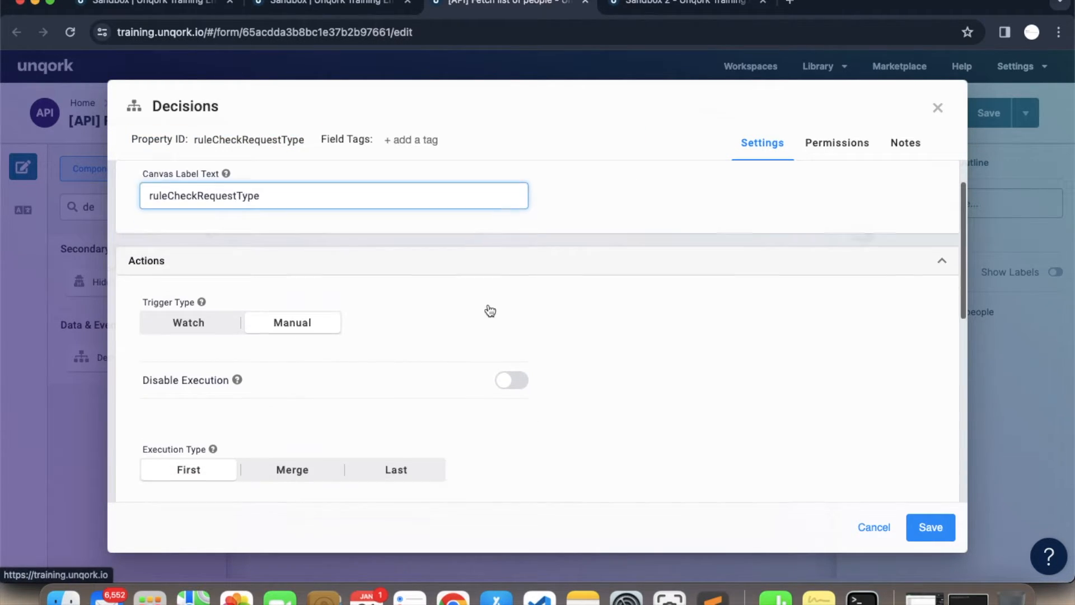
{"action": "scroll", "coordinate": [374, 331], "scroll_direction": "down", "scroll_amount": 2}
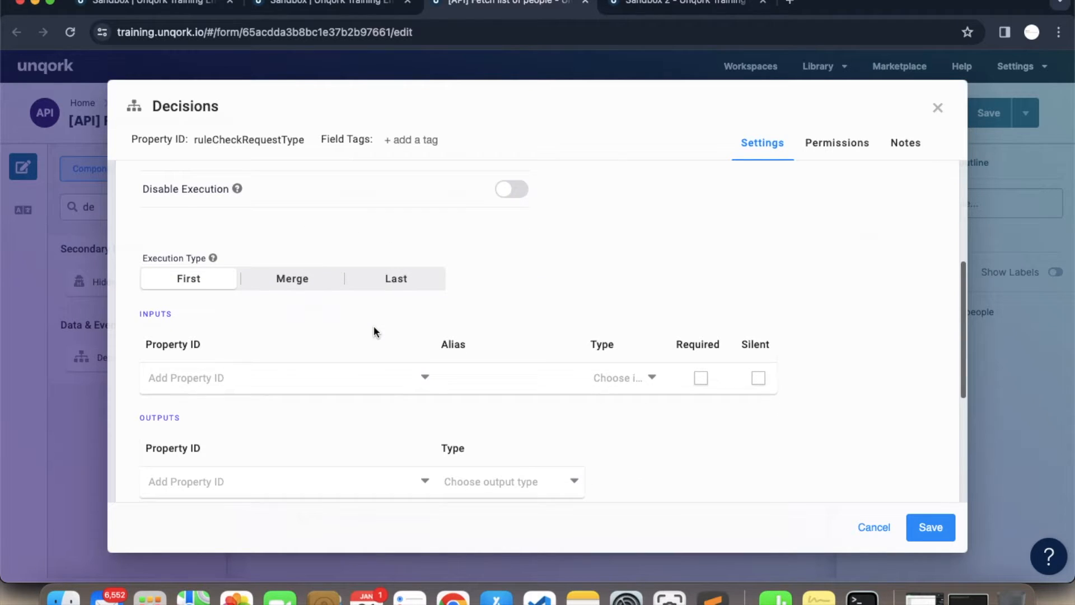
{"action": "left_click", "coordinate": [304, 378]}
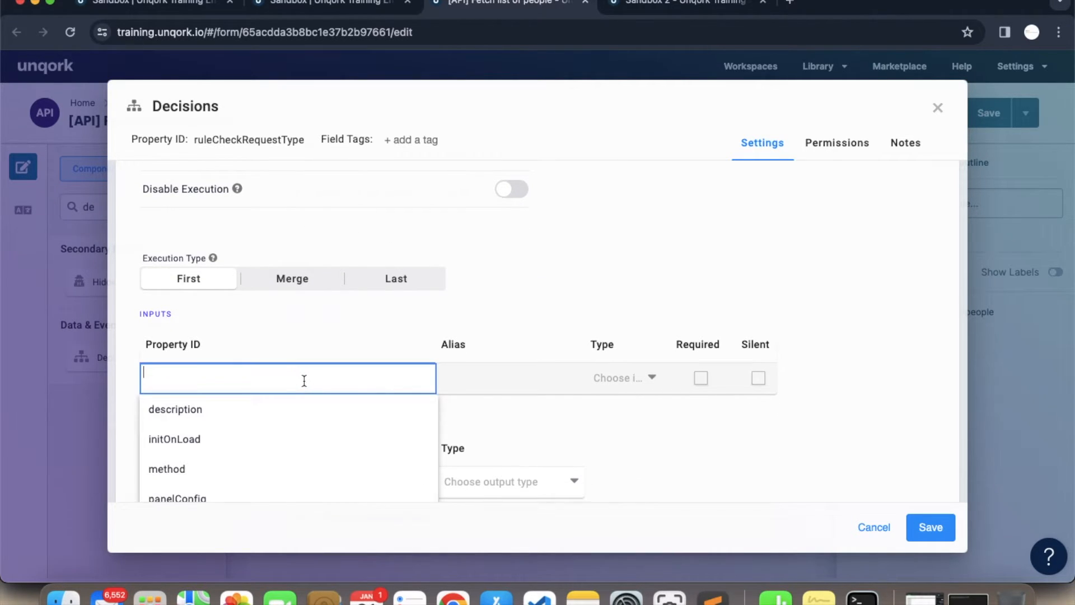
{"action": "type", "text": "ch"}
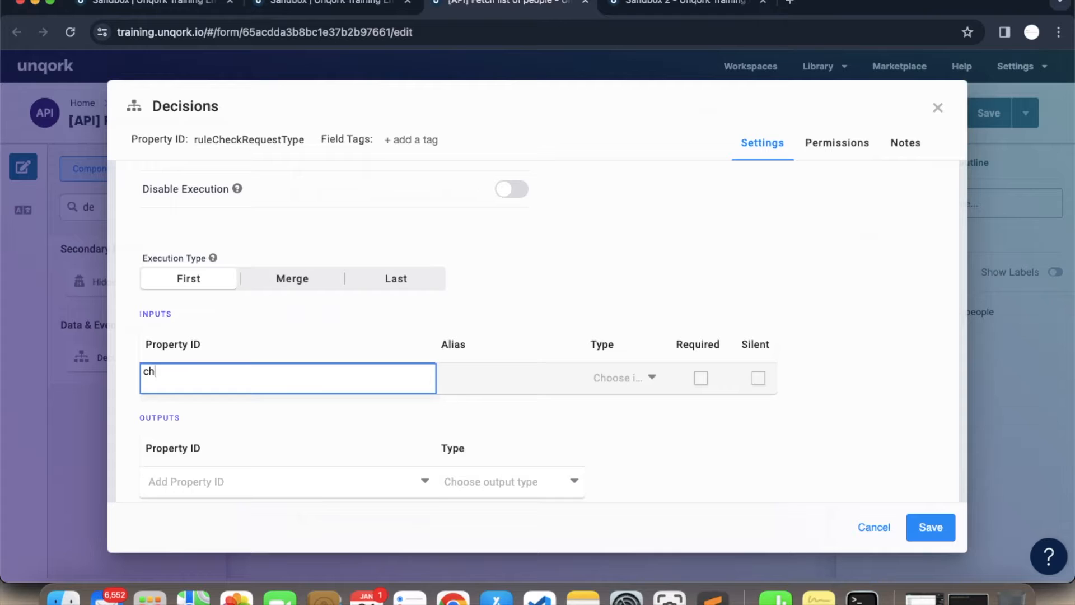
{"action": "key", "text": "BackSpace"}
{"action": "key", "text": "BackSpace"}
{"action": "type", "text": "re"}
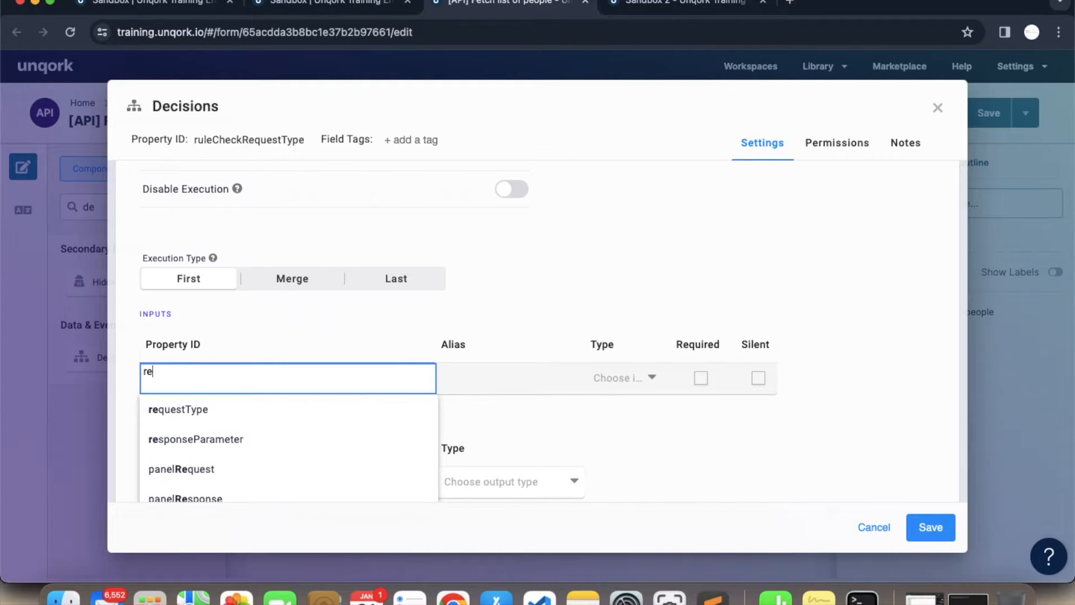
{"action": "left_click", "coordinate": [252, 411]}
{"action": "left_click", "coordinate": [621, 380]}
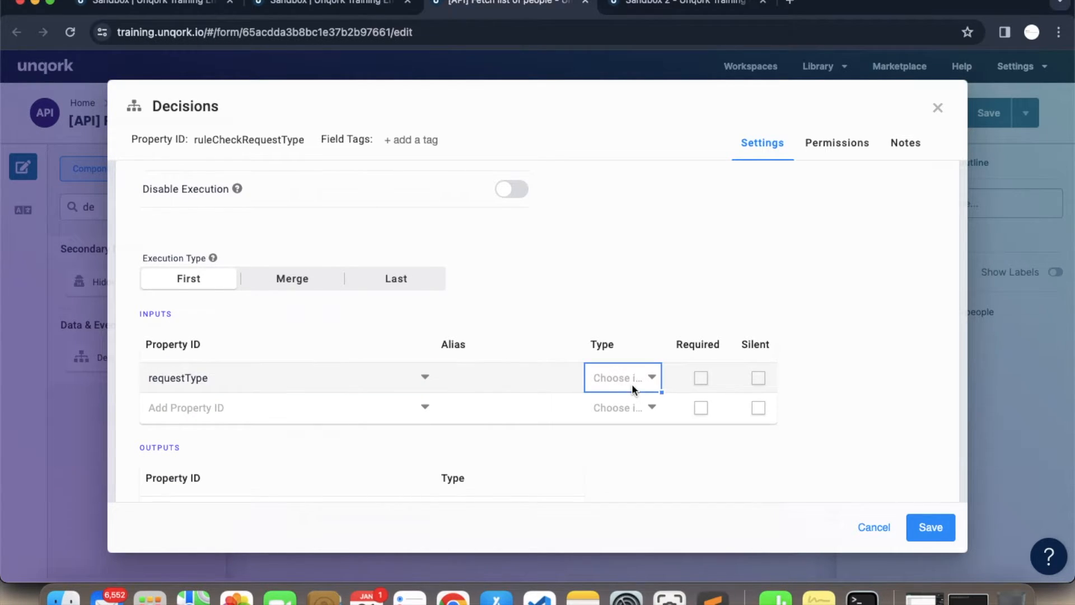
{"action": "left_click", "coordinate": [629, 406]}
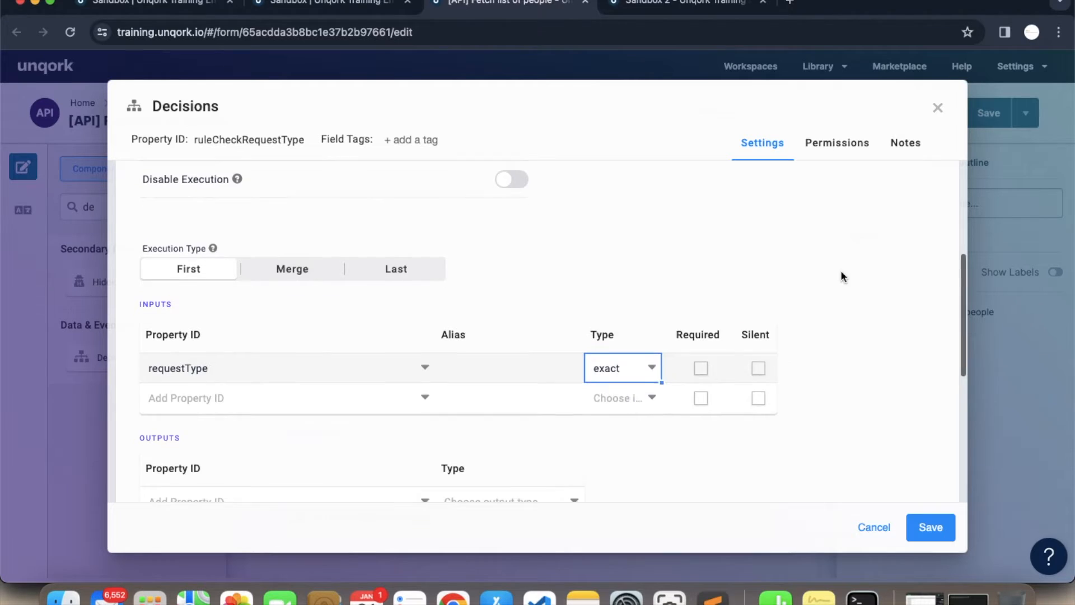
Save the Decisions component without any outputs and save the module
{"action": "scroll", "coordinate": [784, 277], "scroll_direction": "down", "scroll_amount": 3}
{"action": "left_click", "coordinate": [238, 402]}
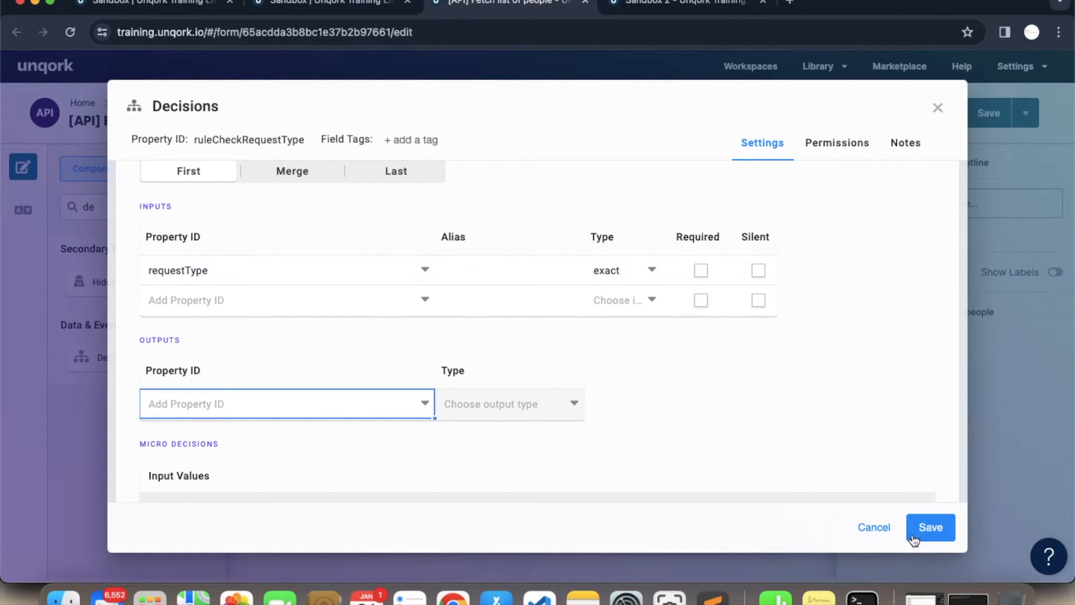
{"action": "left_click", "coordinate": [946, 531]}
{"action": "scroll", "coordinate": [561, 437], "scroll_direction": "down", "scroll_amount": 2}
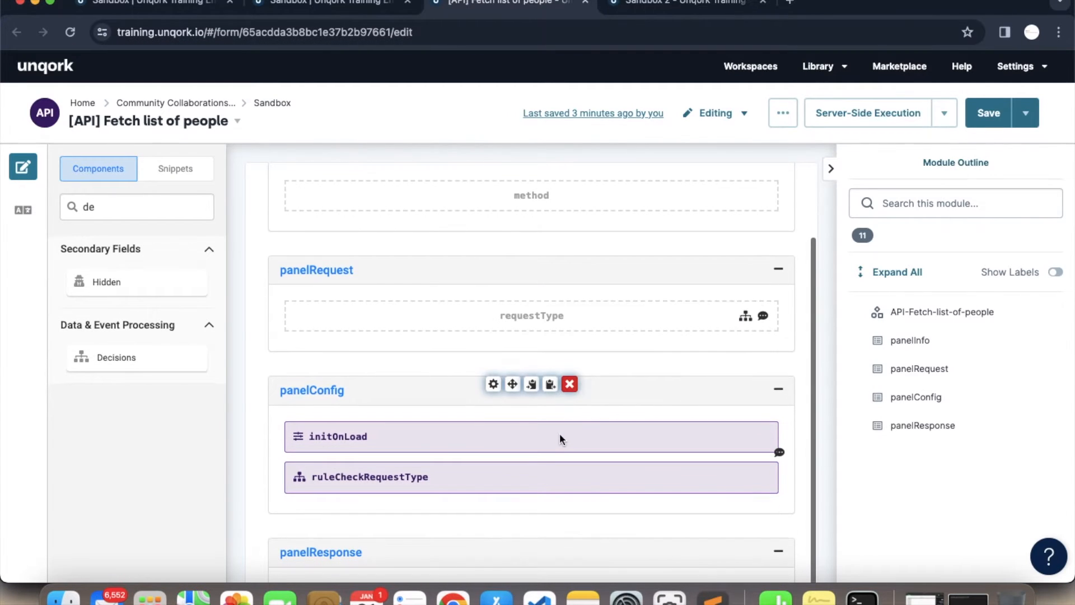
{"action": "left_click", "coordinate": [988, 123]}
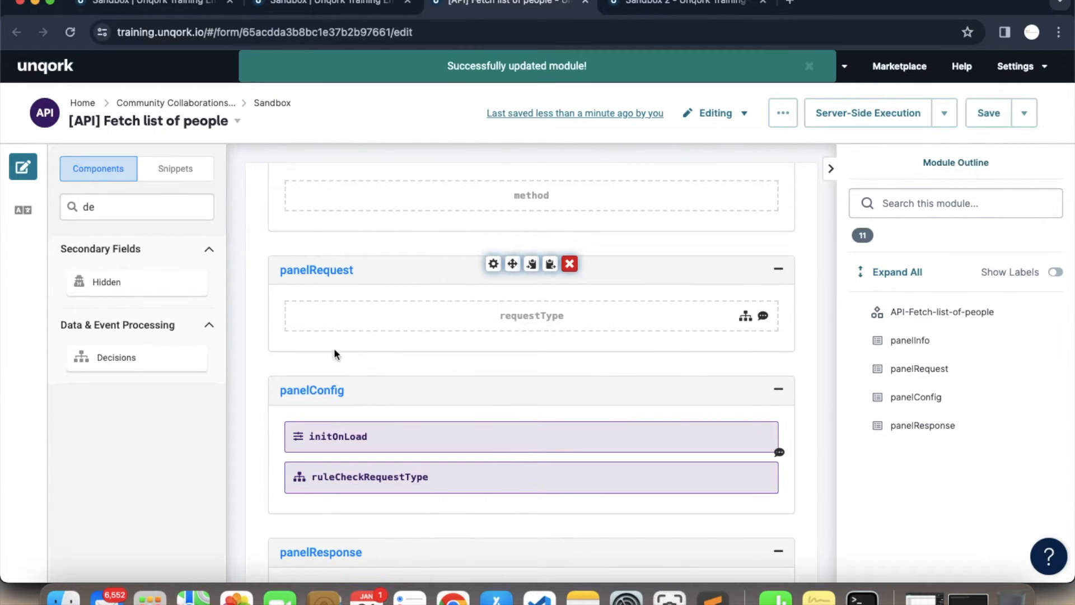
Find the Data Table component and add it to panelConfig between initOnLoad and ruleCheckRequestType
{"action": "double_click", "coordinate": [100, 210]}
{"action": "type", "text": "data"}
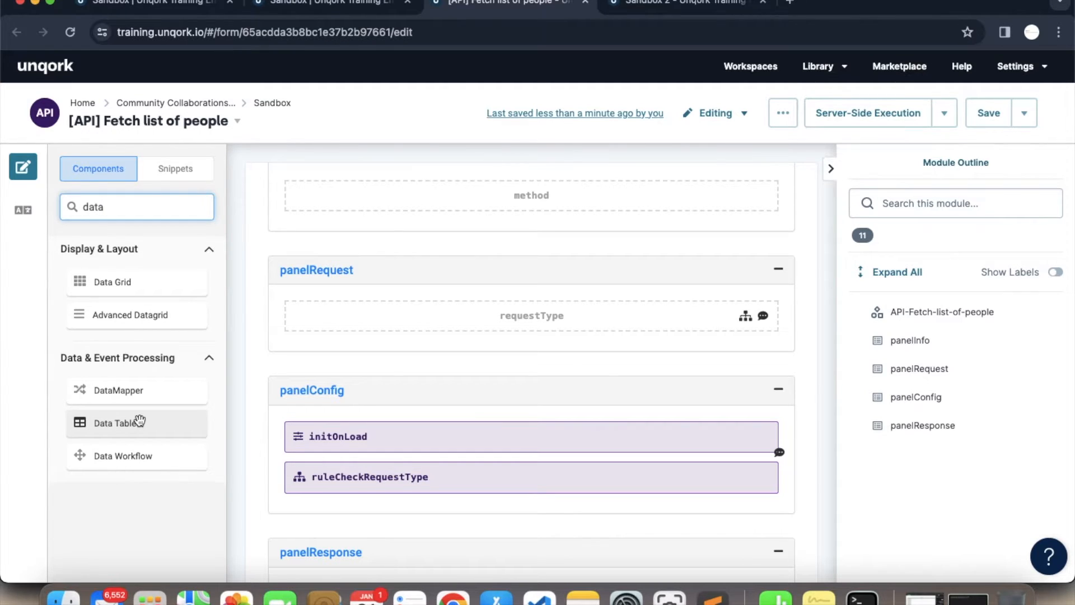
{"action": "left_click_drag", "start_coordinate": [153, 422], "coordinate": [397, 469]}
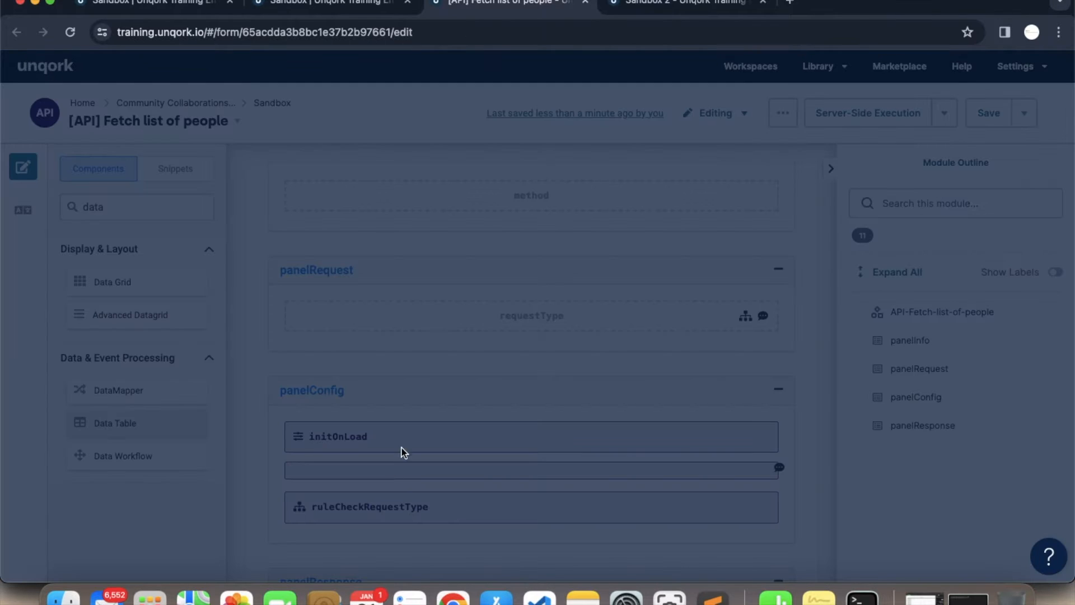
Enter the headers index, name and age in cells A1 to C1 of the data table
{"action": "scroll", "coordinate": [412, 336], "scroll_direction": "down", "scroll_amount": 2}
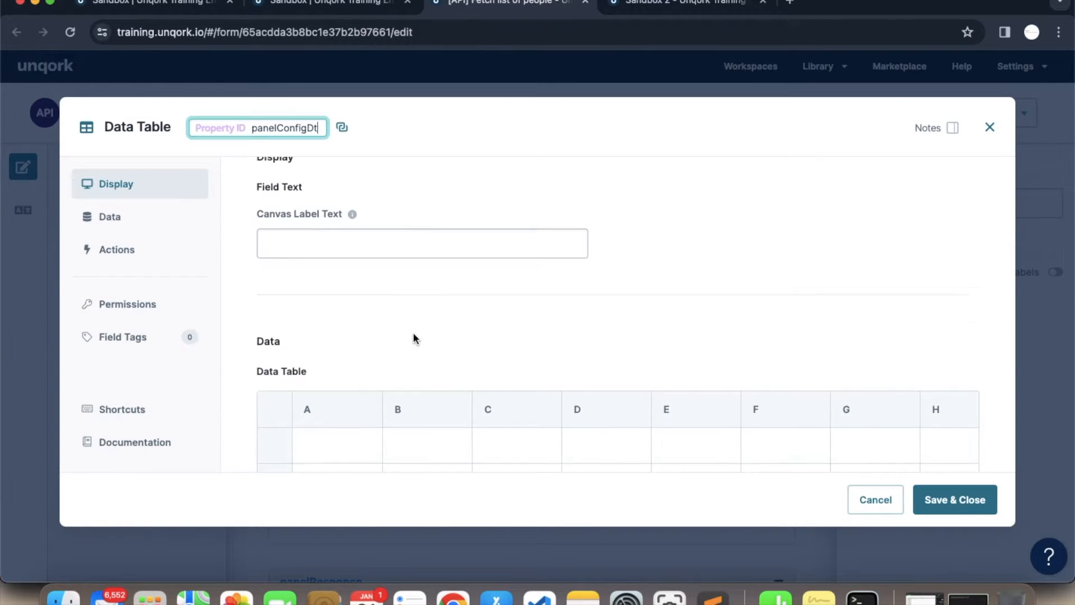
{"action": "double_click", "coordinate": [335, 412]}
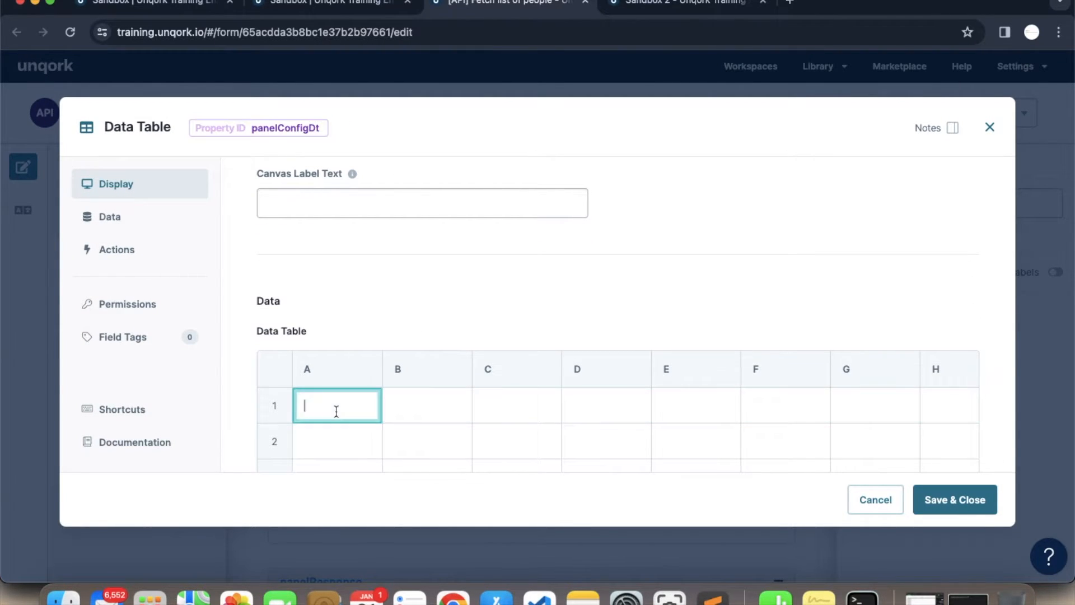
{"action": "type", "text": "se"}
{"action": "left_click", "coordinate": [422, 406]}
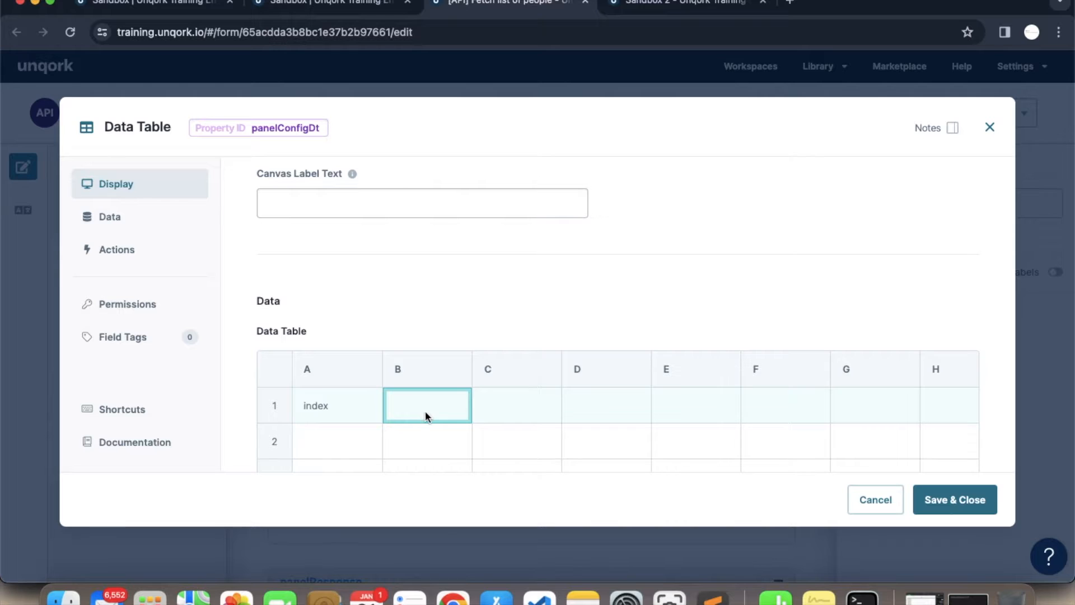
{"action": "type", "text": "name"}
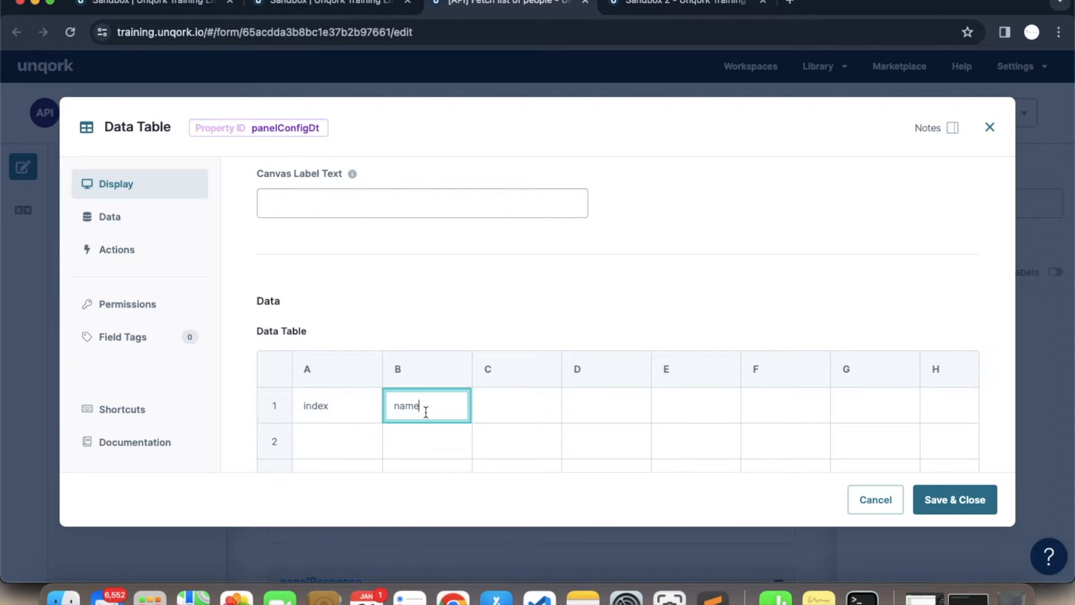
{"action": "left_click", "coordinate": [534, 404]}
{"action": "type", "text": "age"}
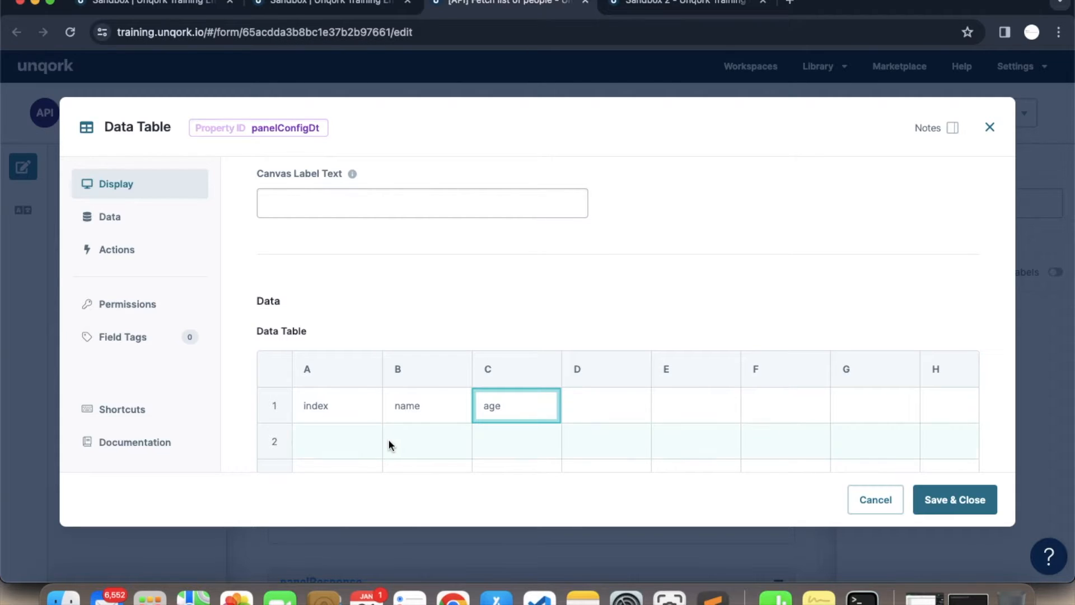
Fill row 2 of the data table with index 1, name Virat and age 36
{"action": "left_click", "coordinate": [347, 442]}
{"action": "type", "text": "1"}
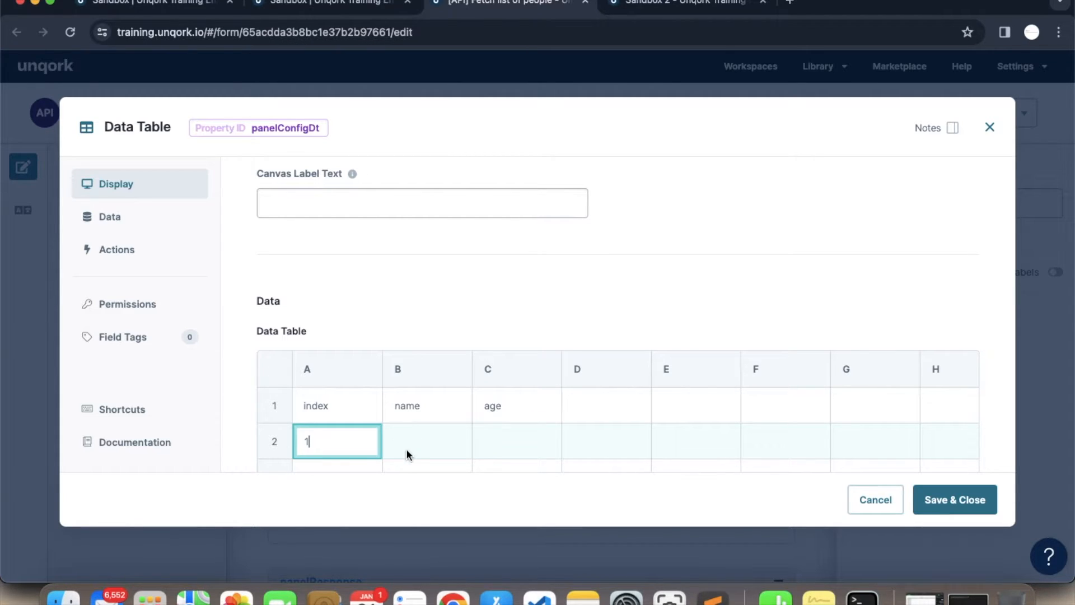
{"action": "left_click", "coordinate": [407, 448]}
{"action": "type", "text": "Viray"}
{"action": "key", "text": "BackSpace"}
{"action": "left_click", "coordinate": [524, 440]}
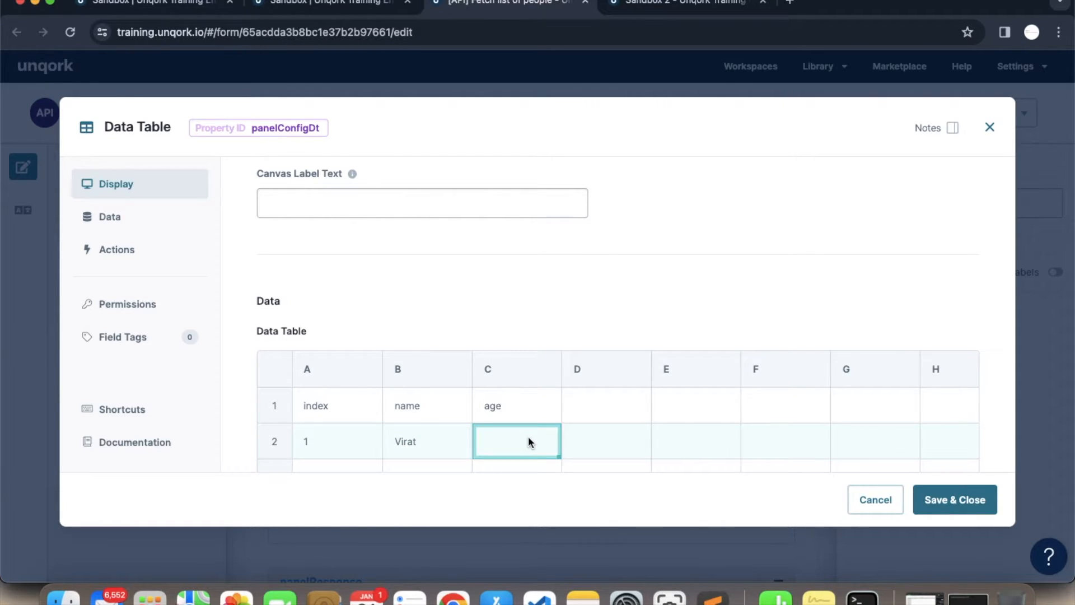
{"action": "type", "text": "36"}
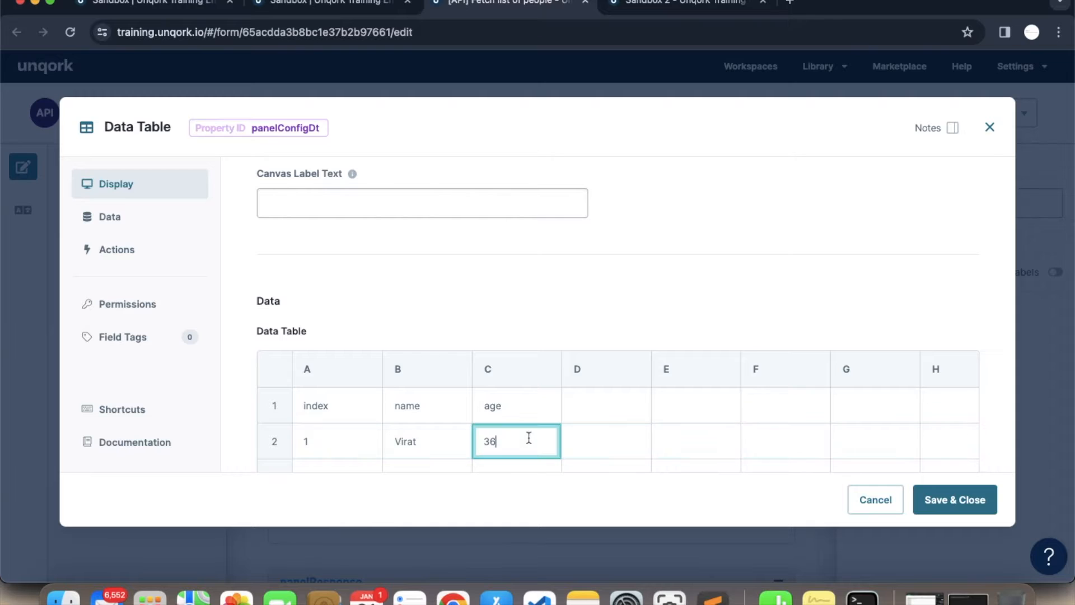
Fill row 3 of the data table with index 2, name MS Dhoni and age 41, and save the component
{"action": "left_click", "coordinate": [349, 472]}
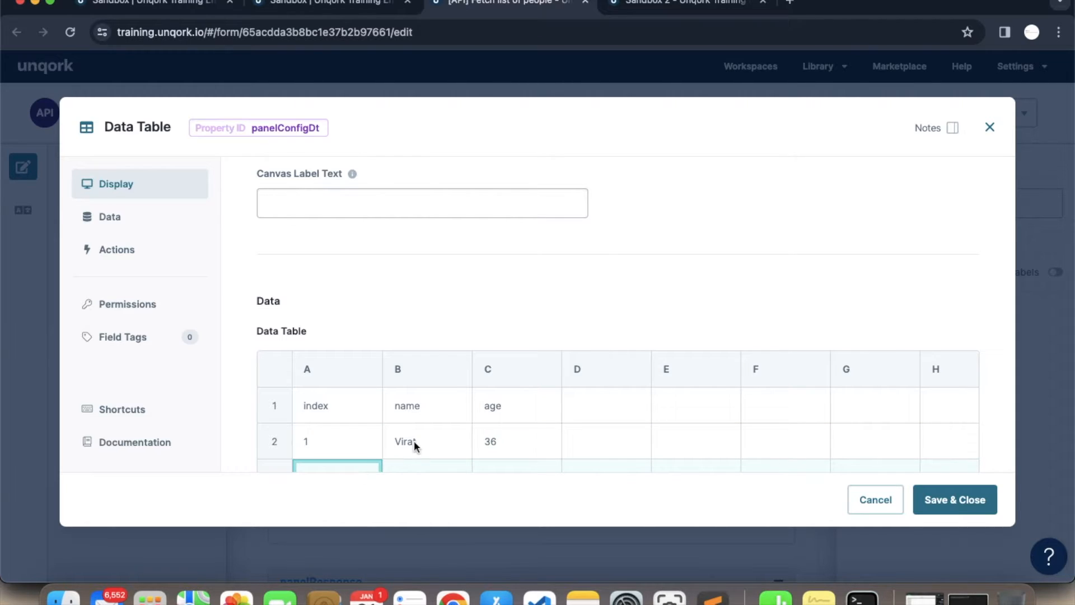
{"action": "type", "text": "2"}
{"action": "scroll", "coordinate": [496, 365], "scroll_direction": "down", "scroll_amount": 3}
{"action": "left_click", "coordinate": [430, 400]}
{"action": "type", "text": "MS Dhoni"}
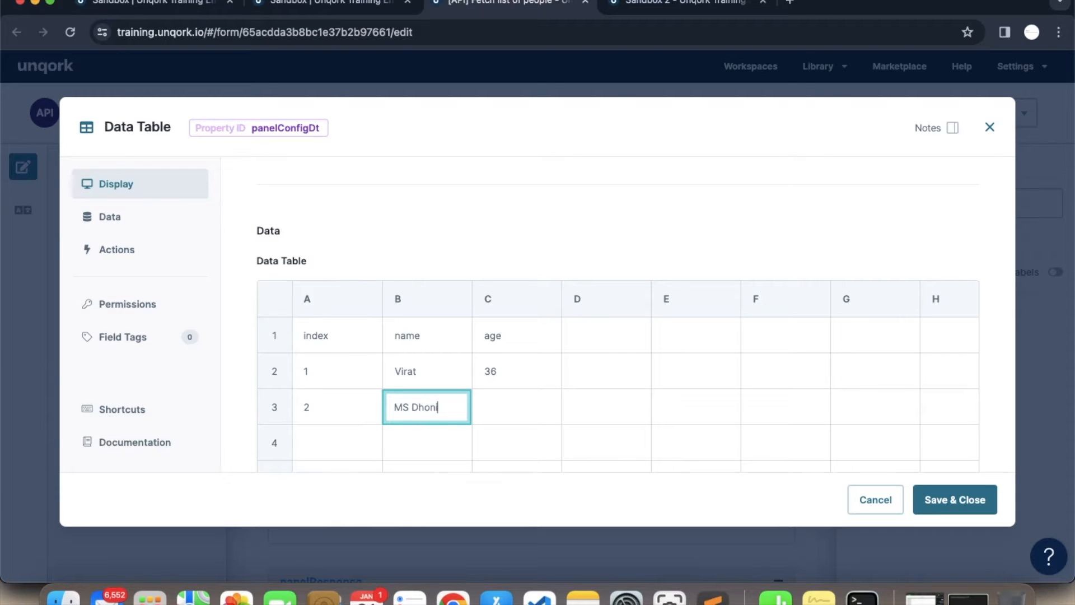
{"action": "left_click", "coordinate": [526, 401]}
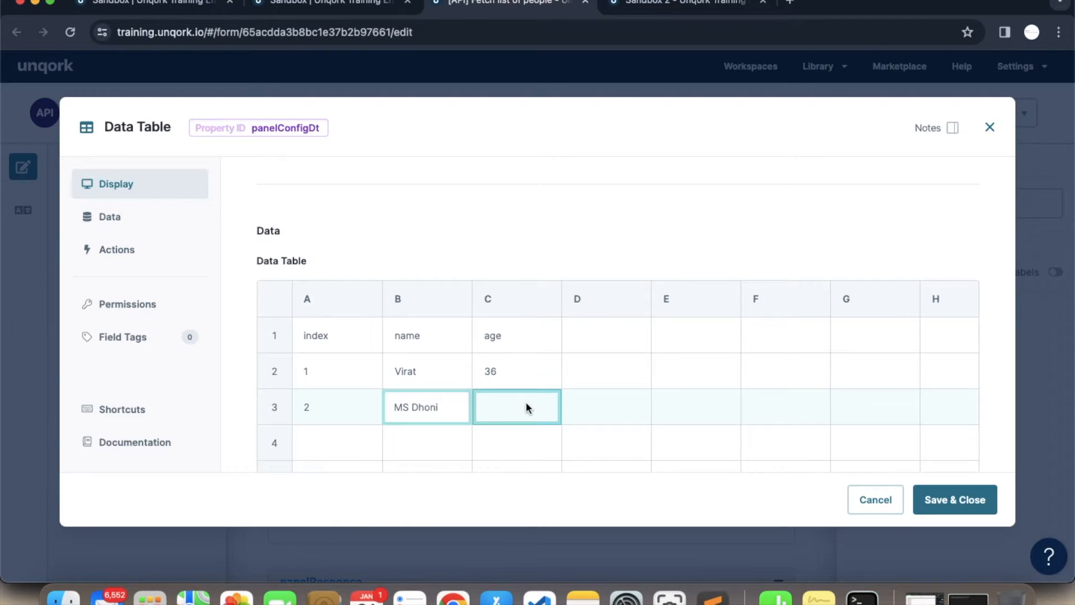
{"action": "type", "text": "41"}
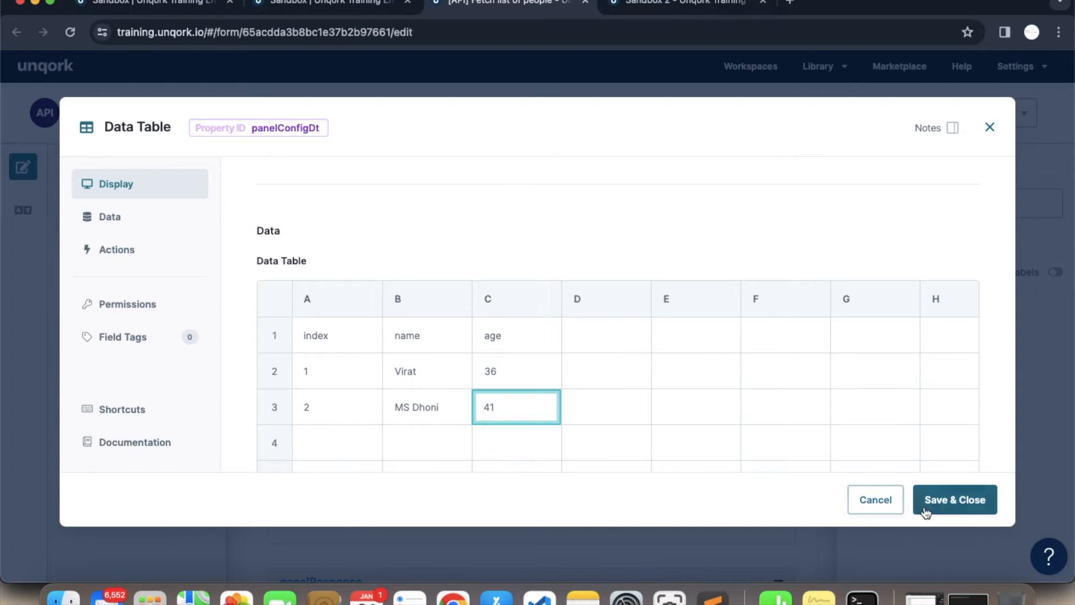
{"action": "left_click", "coordinate": [953, 500]}
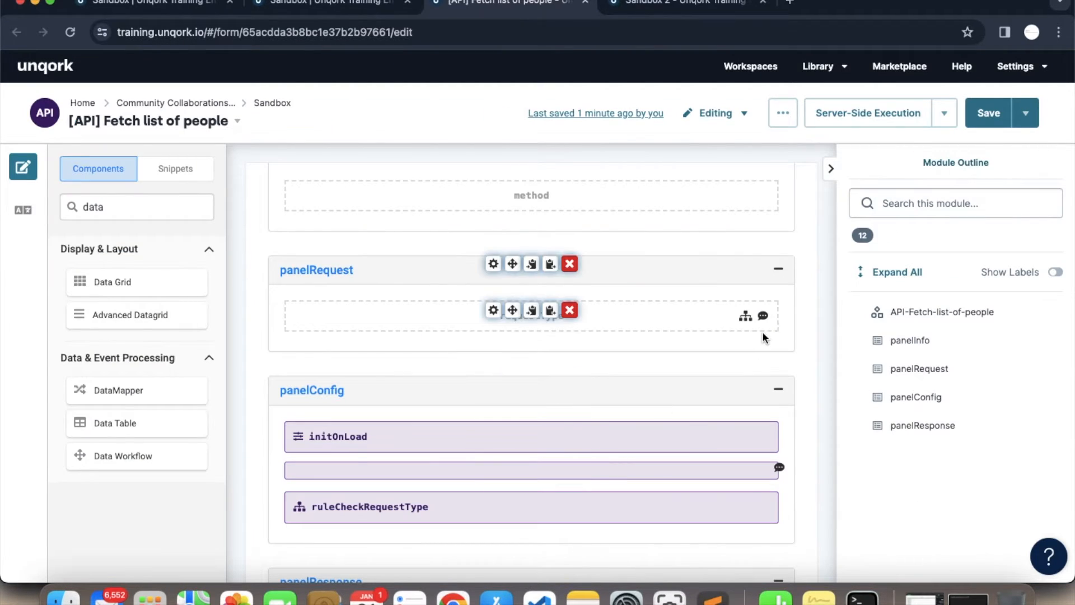
Reopen the unlabeled Data Table component's settings and change its Property ID to dtPeopleData
{"action": "left_click", "coordinate": [493, 470]}
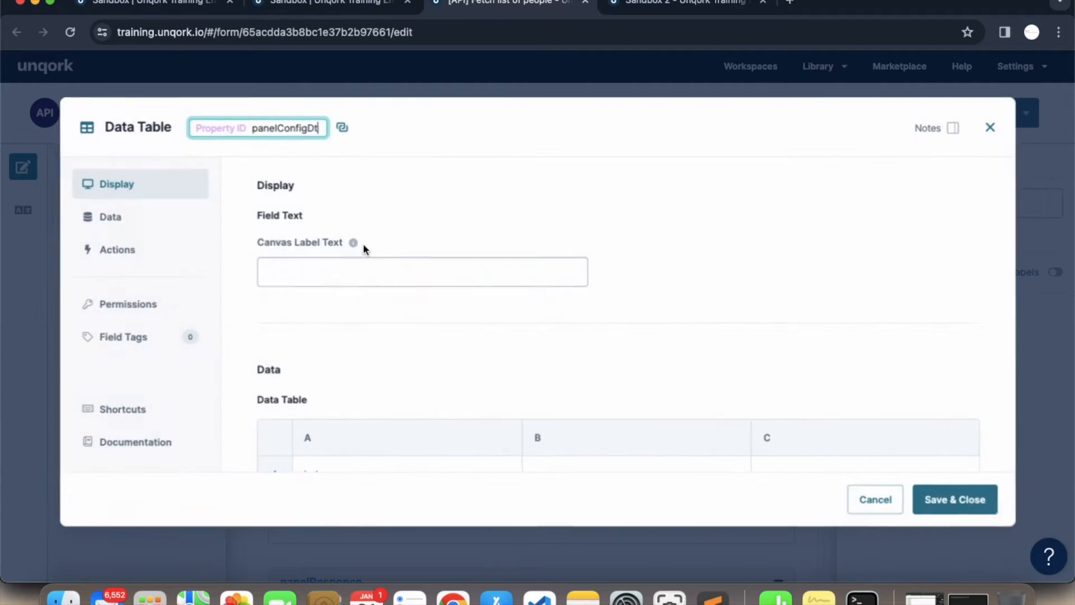
{"action": "double_click", "coordinate": [293, 128]}
{"action": "type", "text": "dt"}
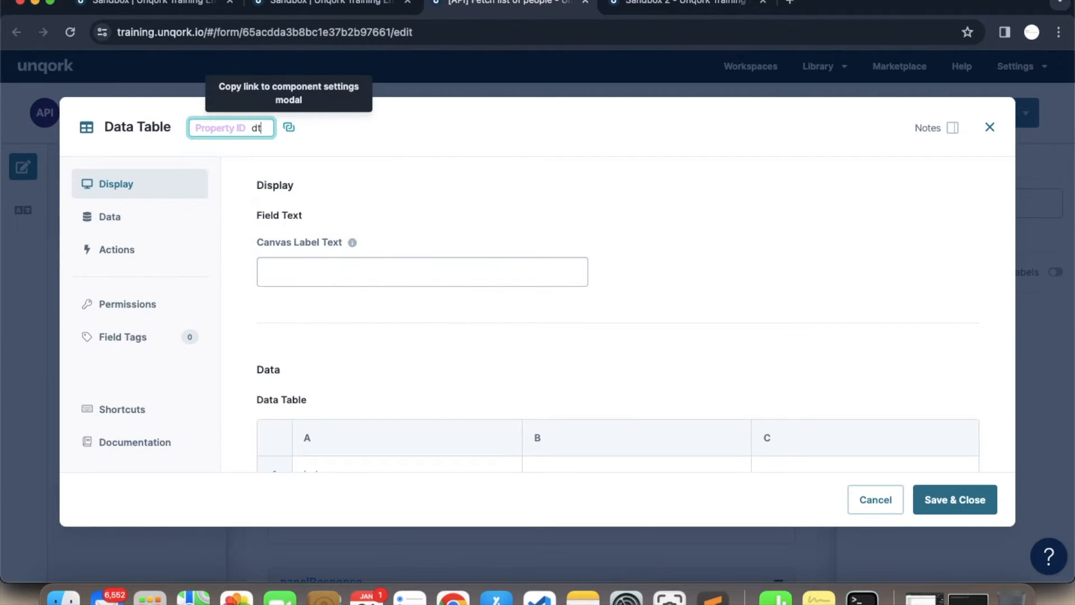
{"action": "key", "text": "BackSpace"}
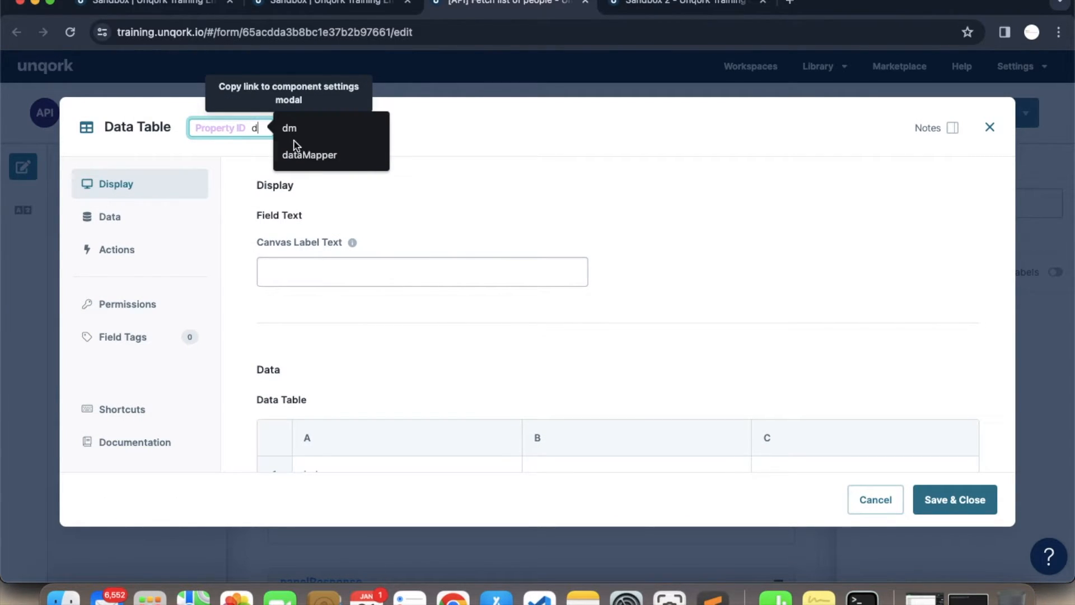
{"action": "left_click", "coordinate": [260, 130]}
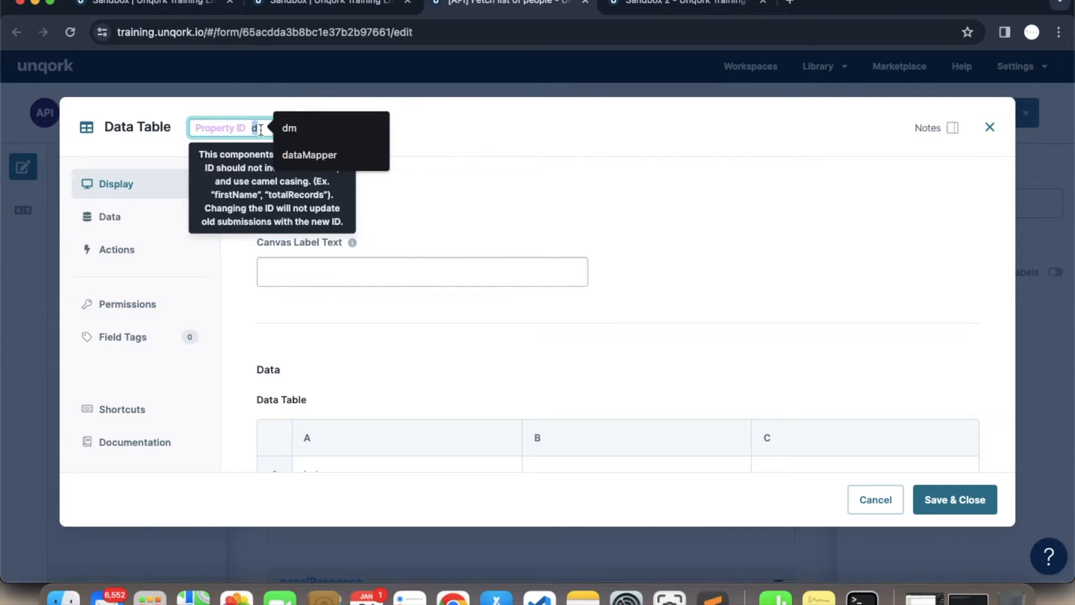
{"action": "type", "text": "t"}
{"action": "key", "text": "BackSpace"}
{"action": "type", "text": "t"}
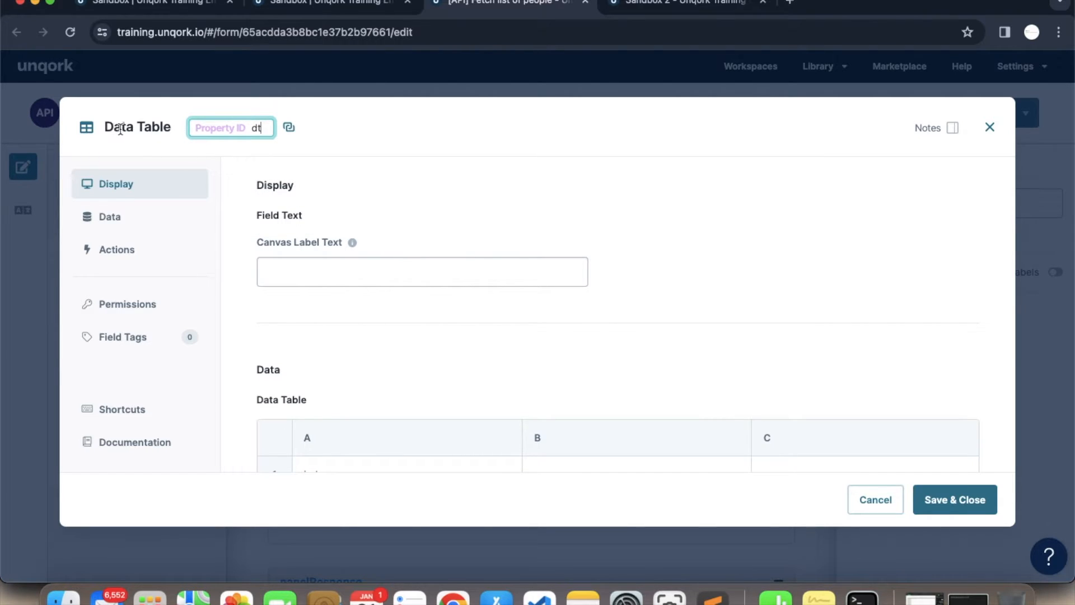
{"action": "type", "text": "People"}
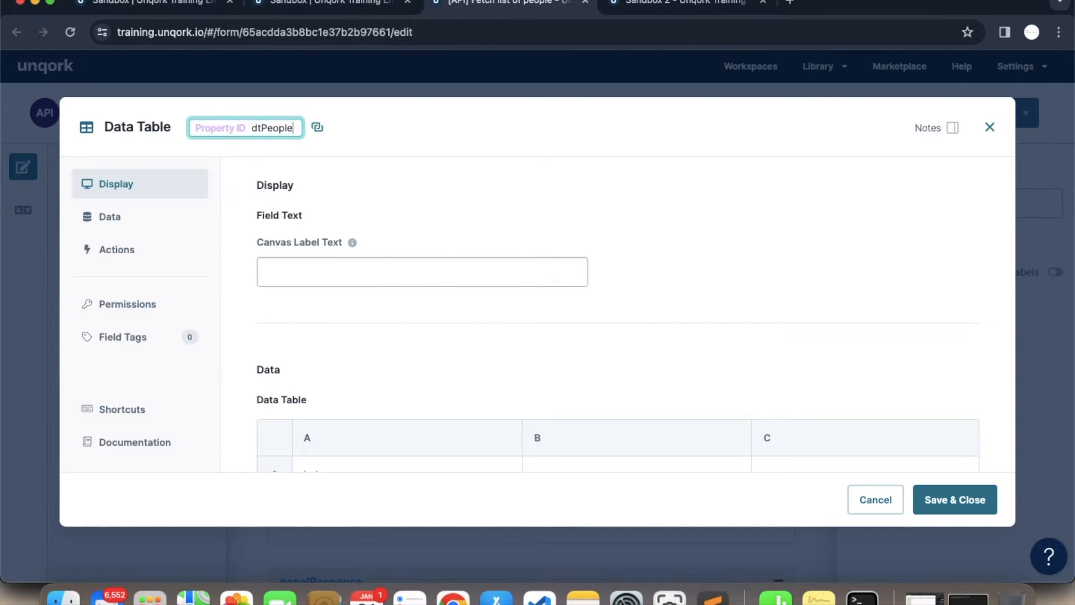
{"action": "type", "text": "Data"}
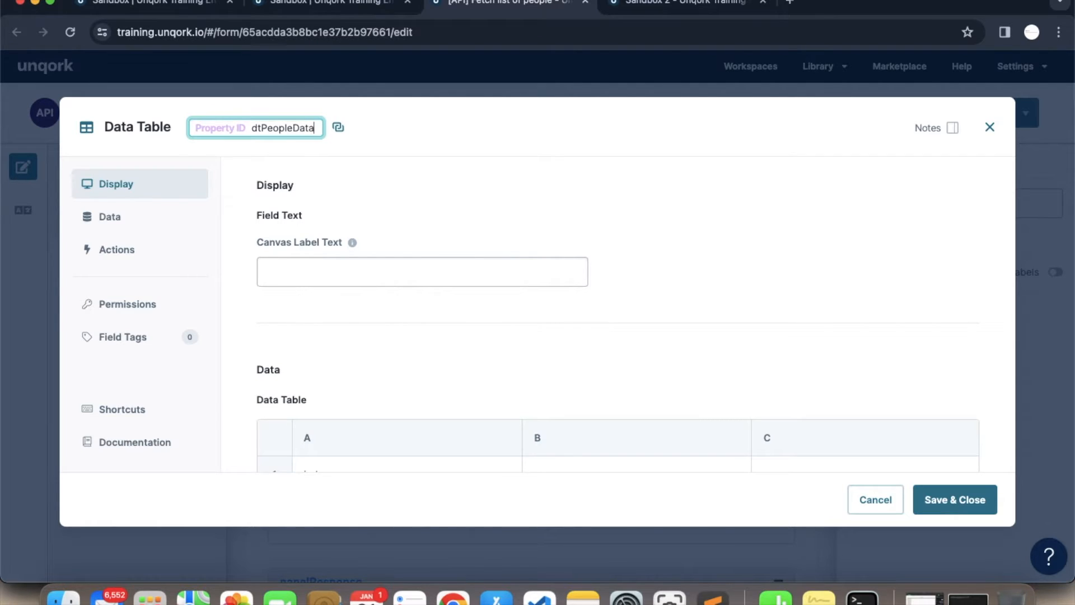
Copy the Property ID dtPeopleData into the Data Table's canvas label text, then save the component and the module
{"action": "key", "text": "super+a"}
{"action": "key", "text": "super+c"}
{"action": "left_click", "coordinate": [281, 272]}
{"action": "key", "text": "super+v"}
{"action": "left_click", "coordinate": [939, 507]}
{"action": "left_click", "coordinate": [992, 117]}
{"action": "scroll", "coordinate": [694, 317], "scroll_direction": "down", "scroll_amount": 1}
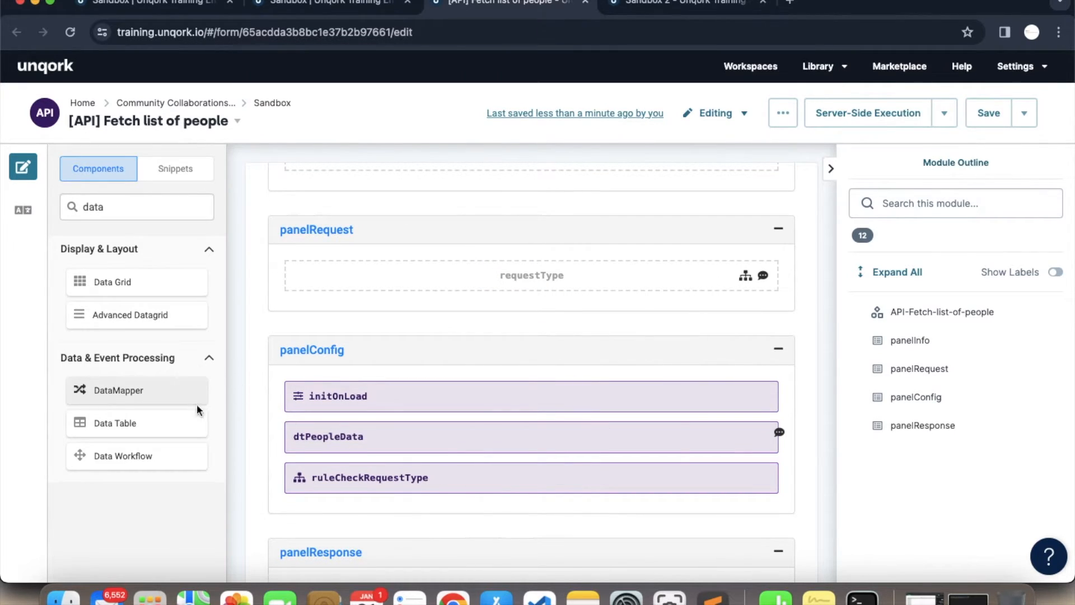
{"action": "left_click", "coordinate": [492, 471]}
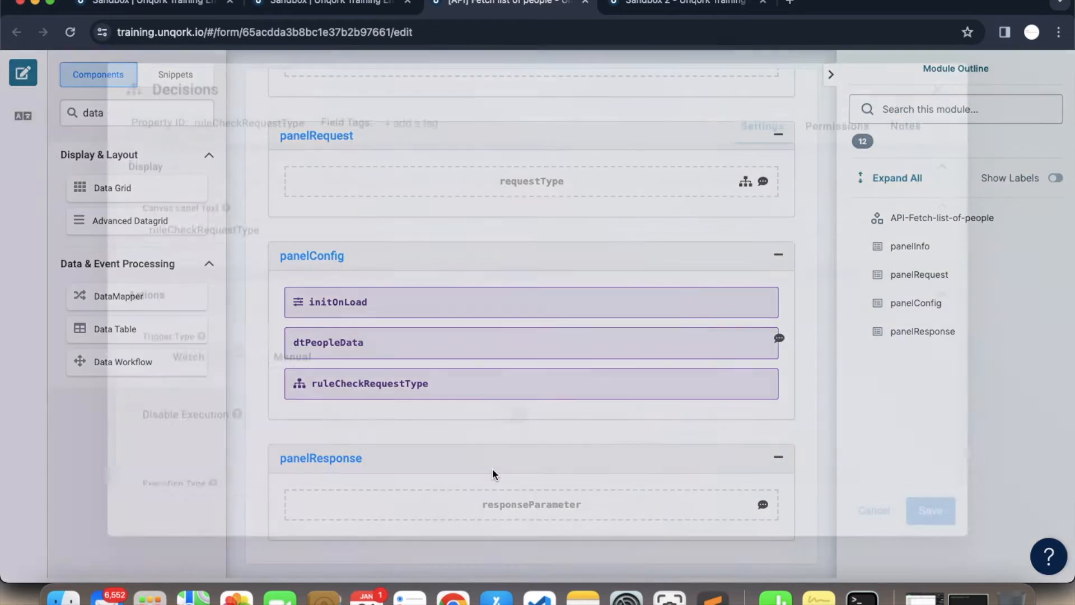
{"action": "scroll", "coordinate": [605, 368], "scroll_direction": "down", "scroll_amount": 2}
{"action": "left_click", "coordinate": [937, 108]}
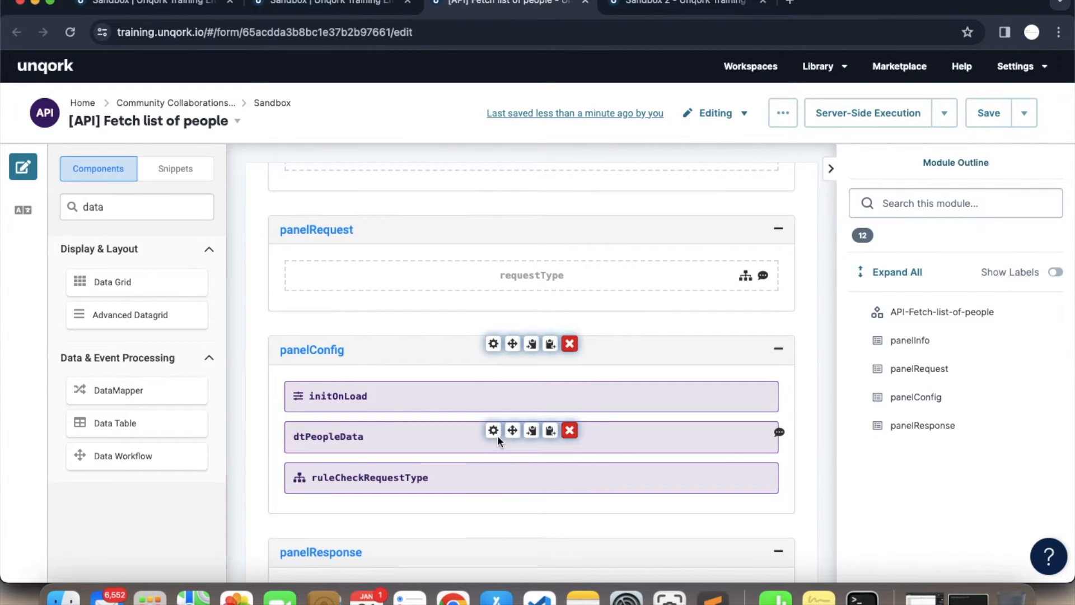
Add the requestType input value getPeople to the micro decisions of ruleCheckRequestType and save the component
{"action": "left_click", "coordinate": [488, 476]}
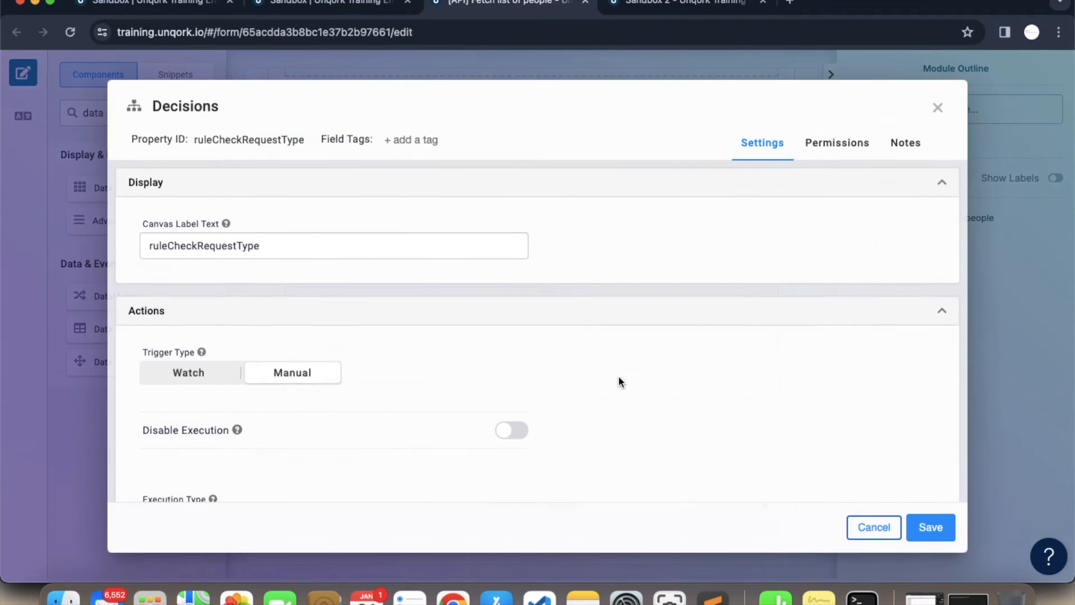
{"action": "scroll", "coordinate": [618, 377], "scroll_direction": "down", "scroll_amount": 5}
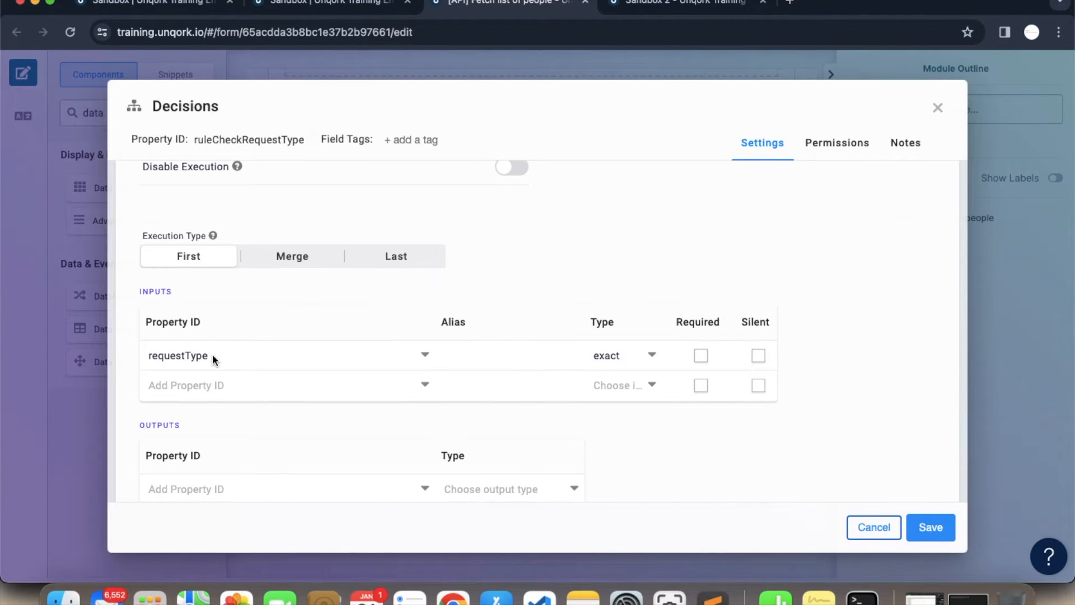
{"action": "scroll", "coordinate": [213, 354], "scroll_direction": "down", "scroll_amount": 2}
{"action": "left_click", "coordinate": [191, 426]}
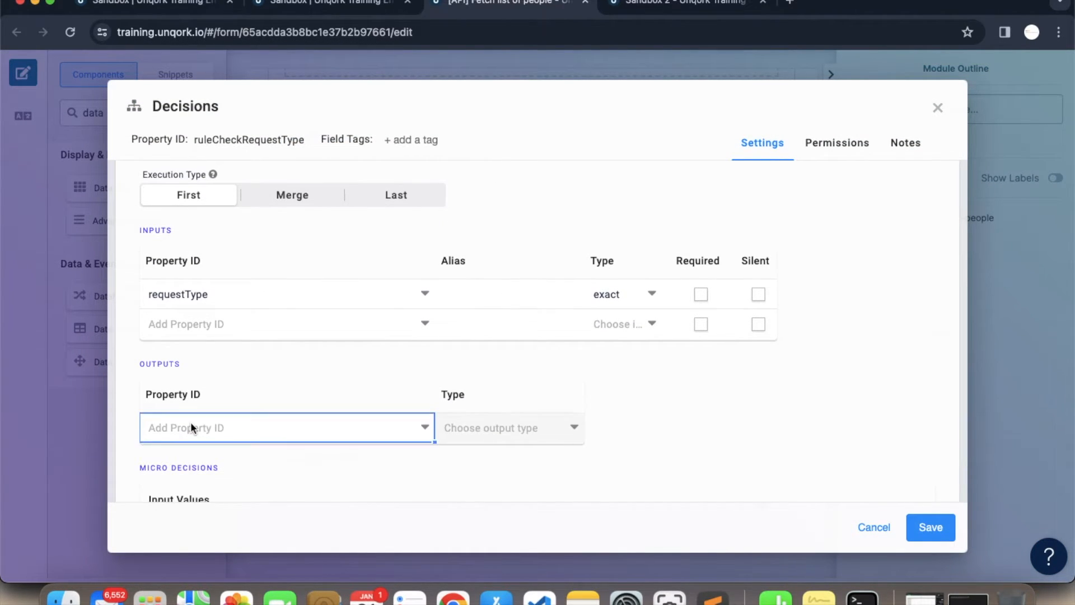
{"action": "scroll", "coordinate": [367, 415], "scroll_direction": "down", "scroll_amount": 2}
{"action": "left_click", "coordinate": [242, 491]}
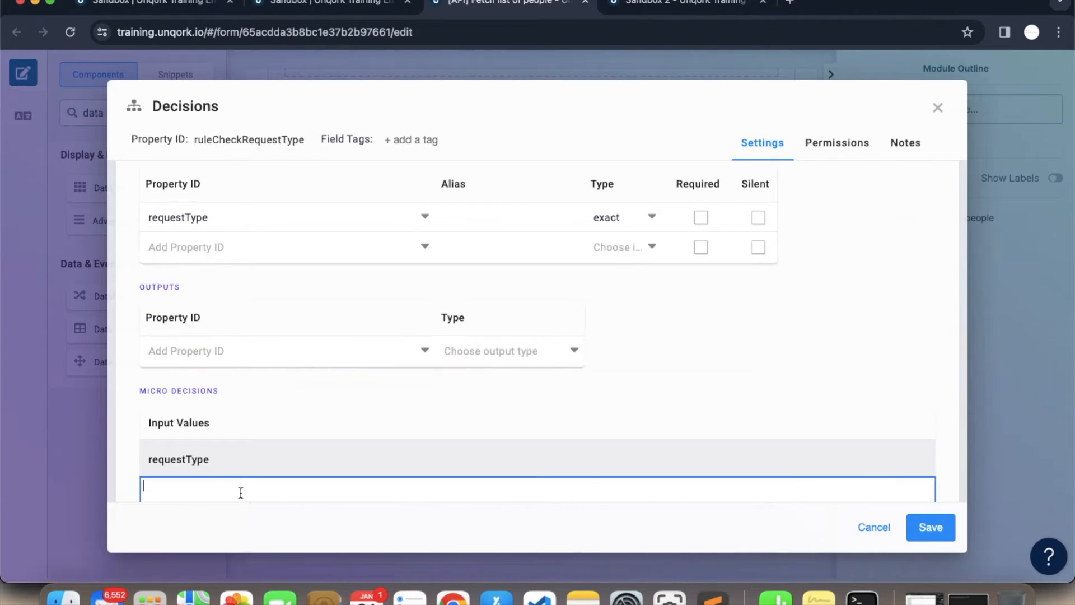
{"action": "type", "text": "getPeople"}
{"action": "key", "text": "Return"}
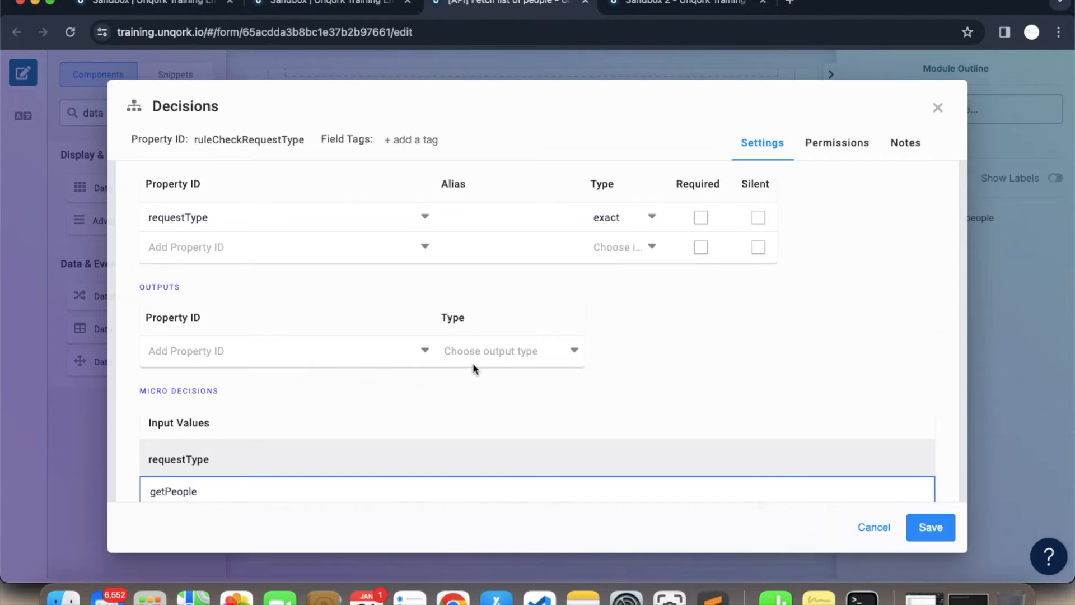
{"action": "left_click", "coordinate": [933, 526]}
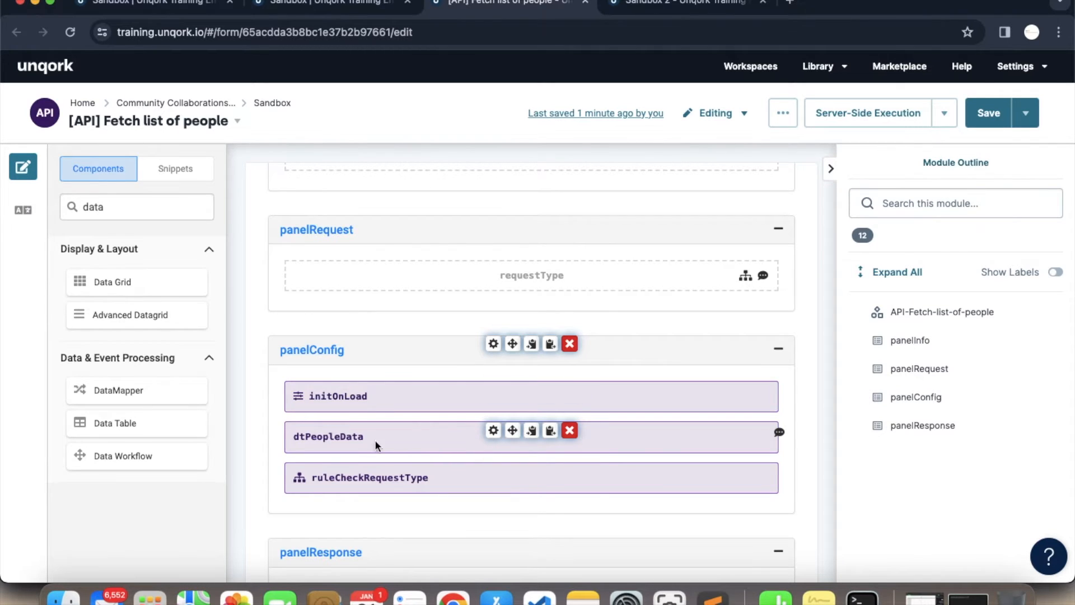
Review the module's components and the micro decisions of ruleCheckRequestType, closing its settings without changes
{"action": "scroll", "coordinate": [436, 439], "scroll_direction": "down", "scroll_amount": 2}
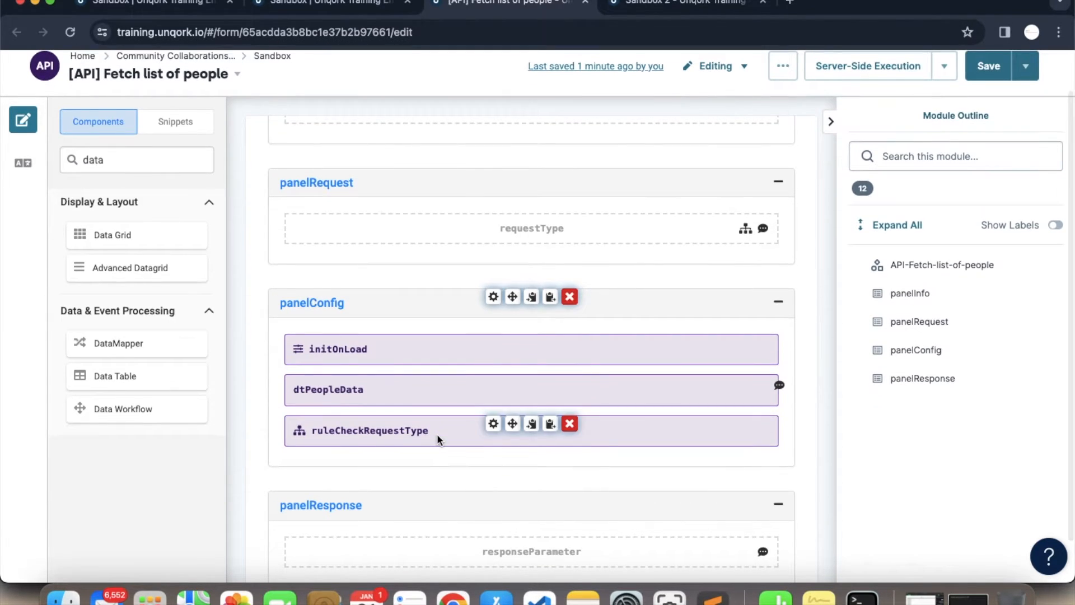
{"action": "scroll", "coordinate": [437, 439], "scroll_direction": "down", "scroll_amount": 1}
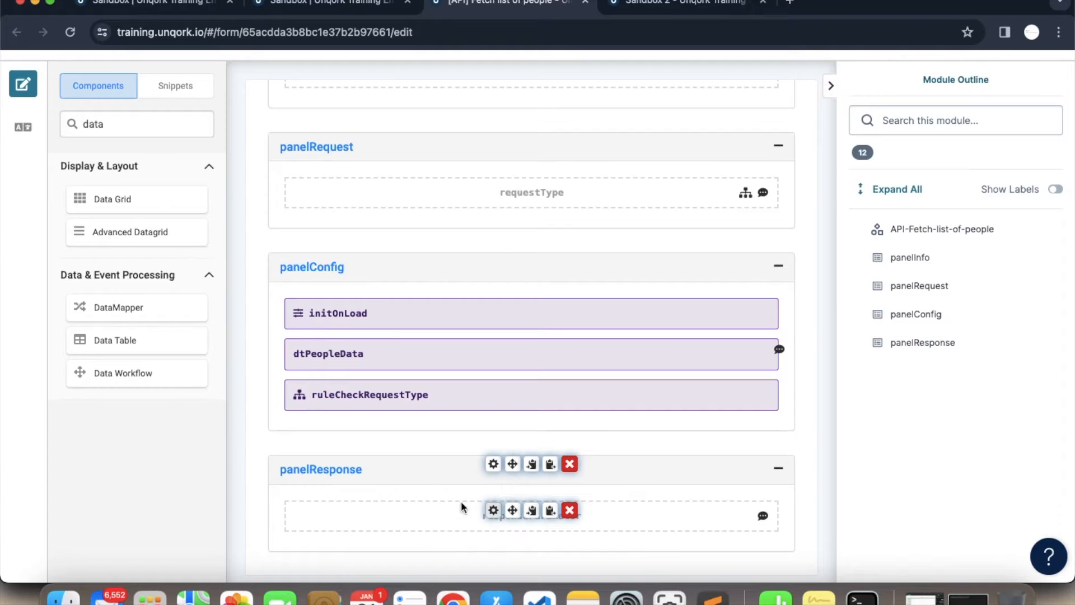
{"action": "mouse_move", "coordinate": [495, 512]}
{"action": "mouse_move", "coordinate": [488, 354]}
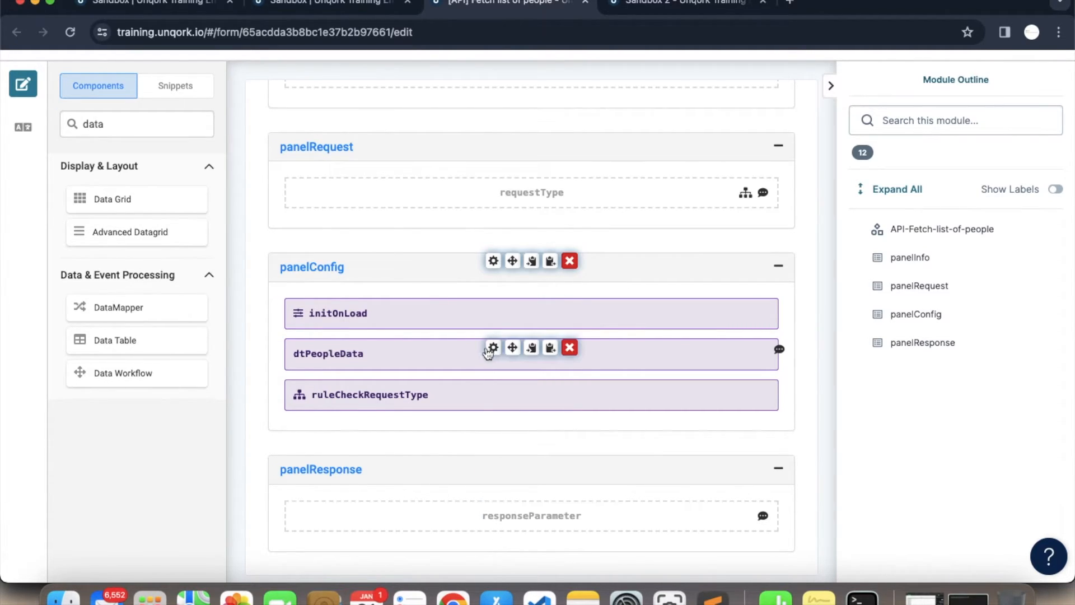
{"action": "mouse_move", "coordinate": [495, 386]}
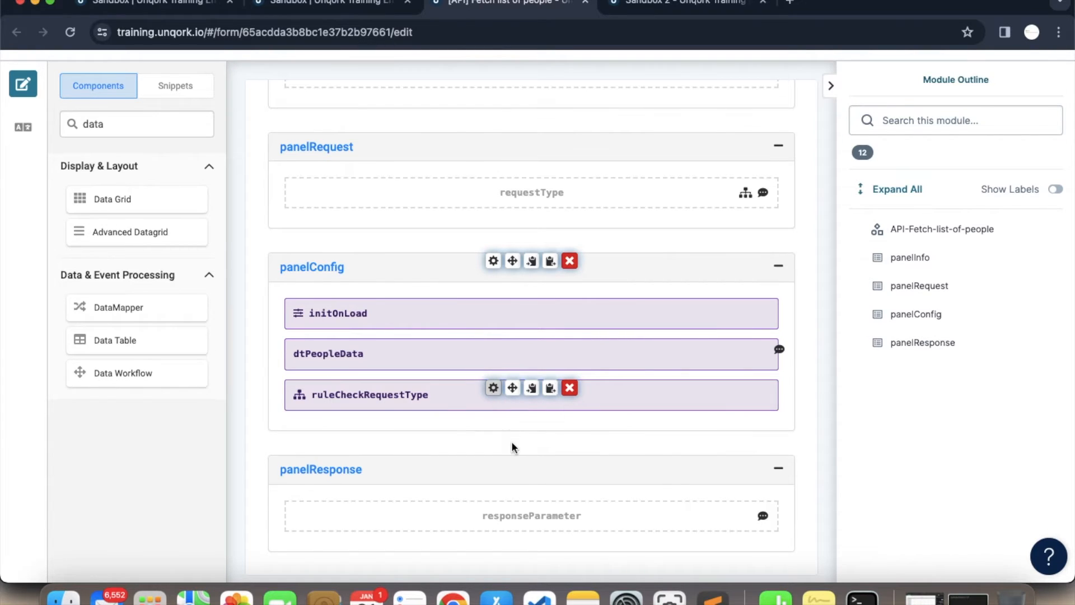
{"action": "scroll", "coordinate": [512, 446], "scroll_direction": "down", "scroll_amount": 5}
{"action": "scroll", "coordinate": [512, 446], "scroll_direction": "down", "scroll_amount": 5}
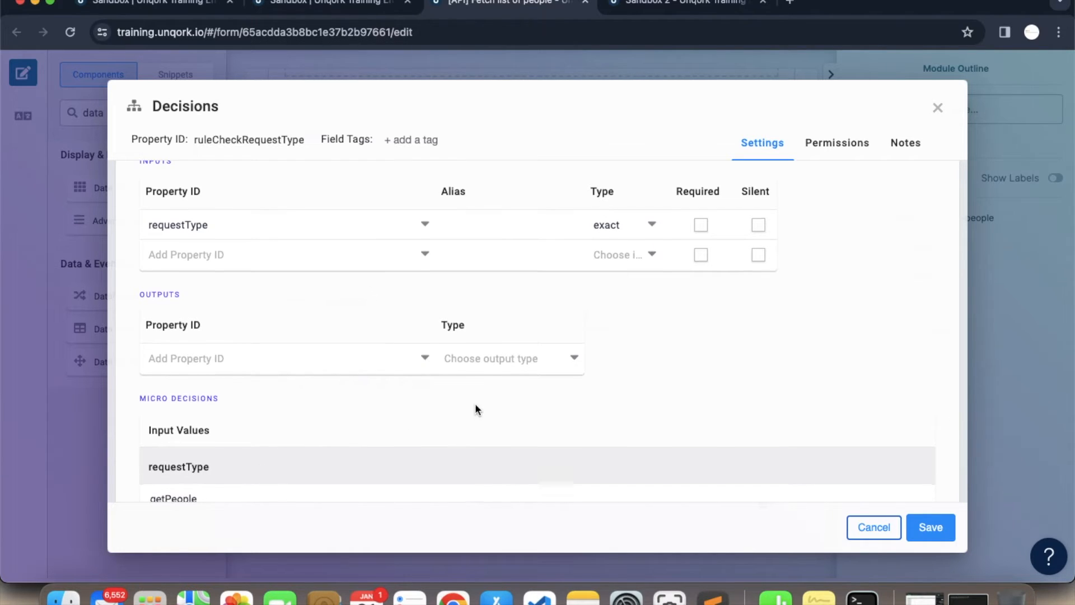
{"action": "scroll", "coordinate": [475, 408], "scroll_direction": "down", "scroll_amount": 3}
{"action": "left_click", "coordinate": [556, 429]}
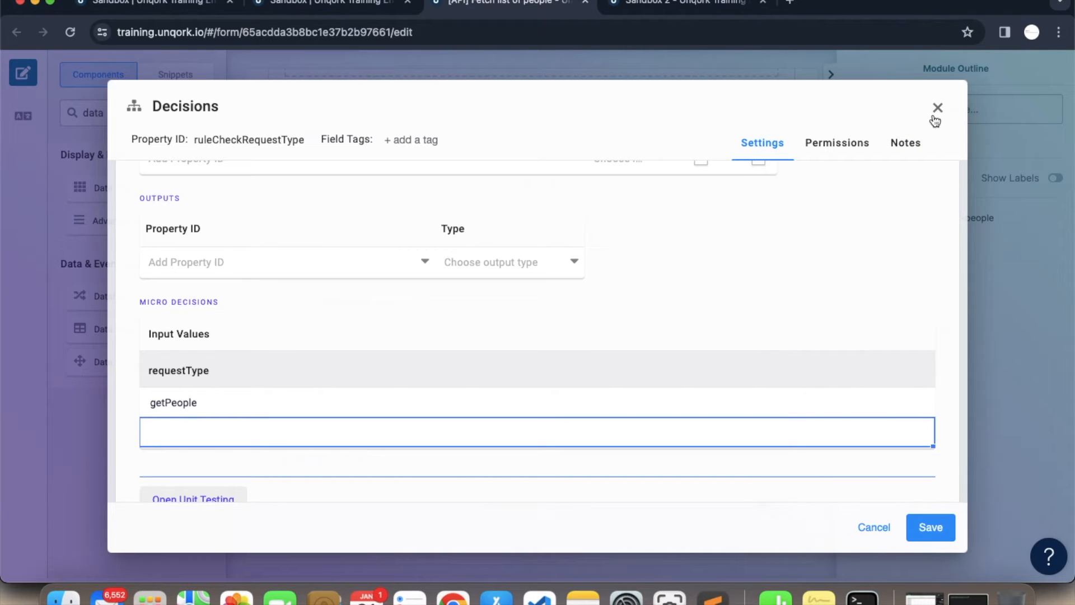
{"action": "left_click", "coordinate": [935, 115]}
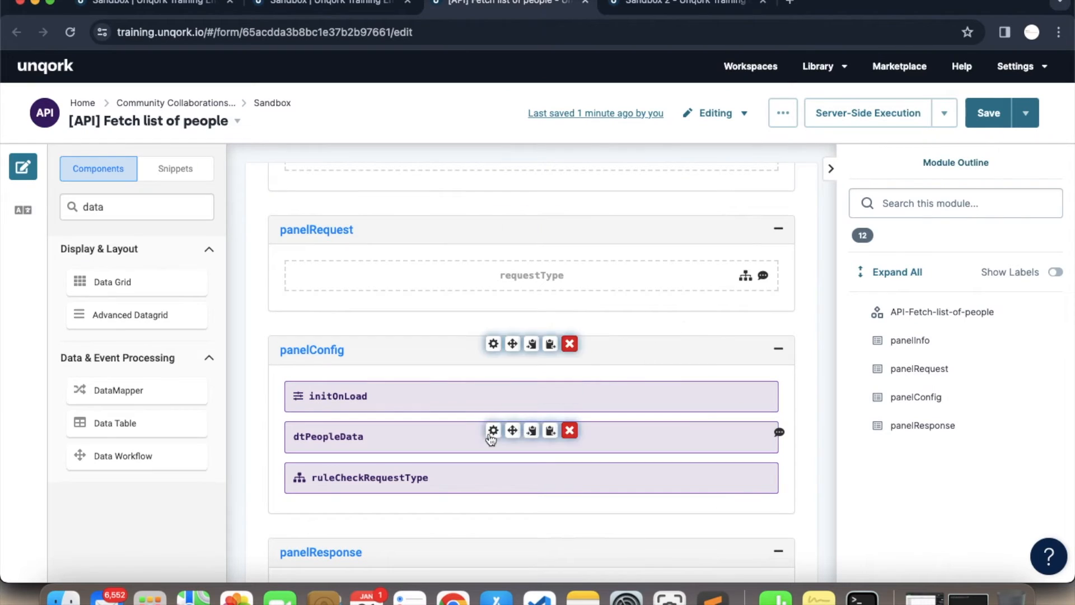
Search the components for "cal" and add a Calculator to panelConfig below ruleCheckRequestType
{"action": "double_click", "coordinate": [141, 207]}
{"action": "type", "text": "cal"}
{"action": "left_click_drag", "start_coordinate": [132, 280], "coordinate": [378, 520]}
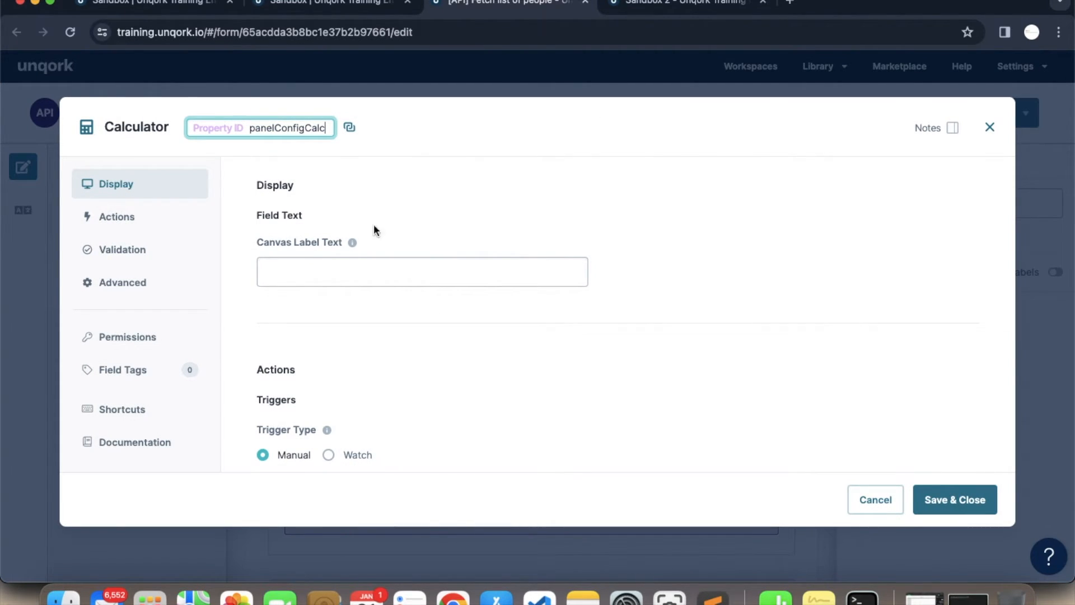
Set the Calculator's Property ID to calcMapData and copy it into the canvas label text
{"action": "double_click", "coordinate": [303, 128]}
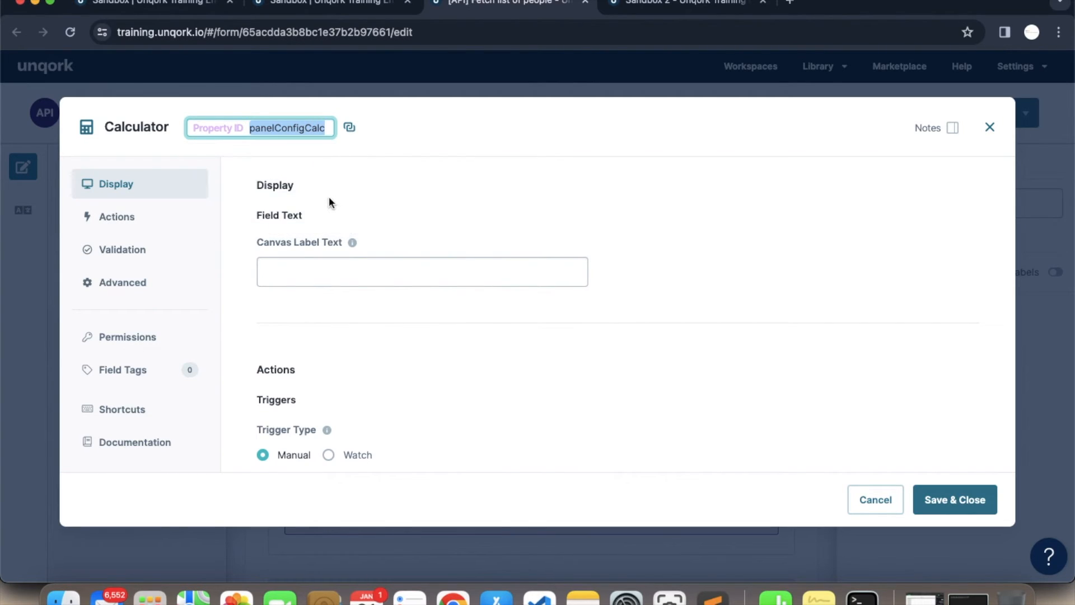
{"action": "type", "text": "ca"}
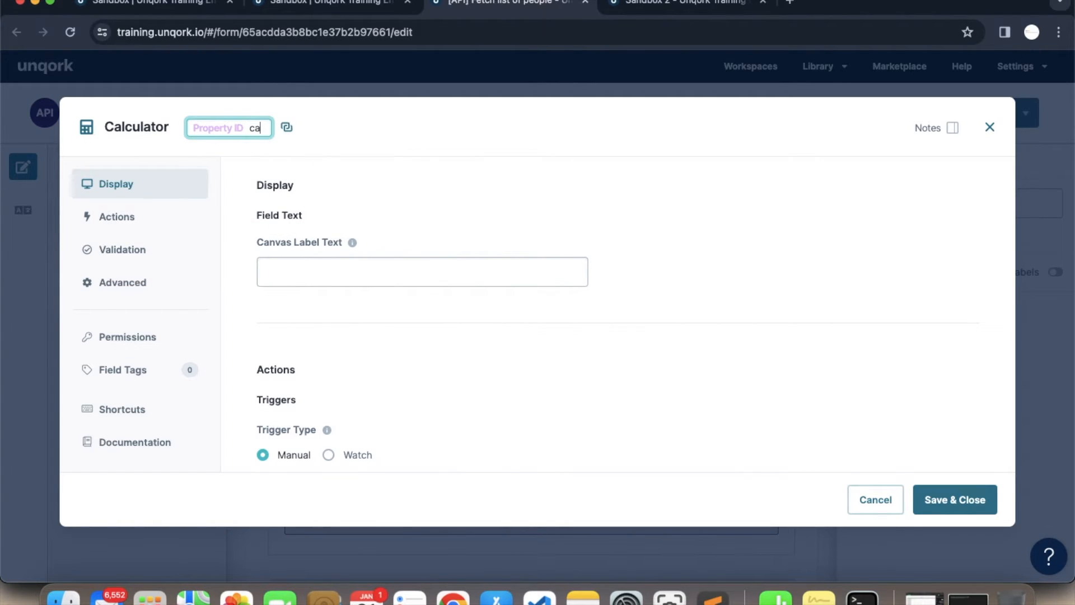
{"action": "type", "text": "lcMapData"}
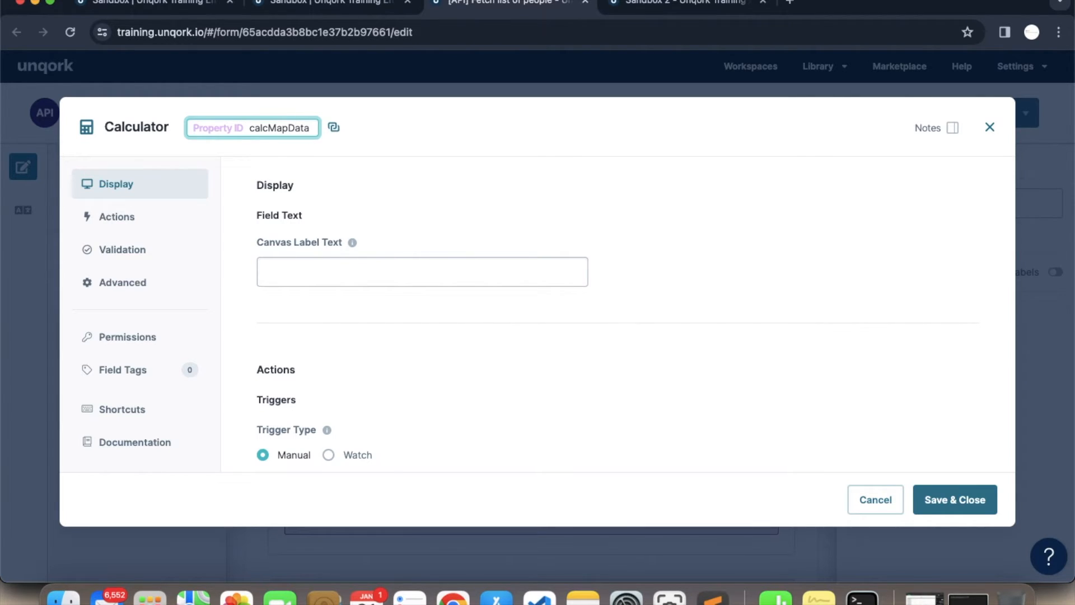
{"action": "key", "text": "super+a"}
{"action": "key", "text": "super+c"}
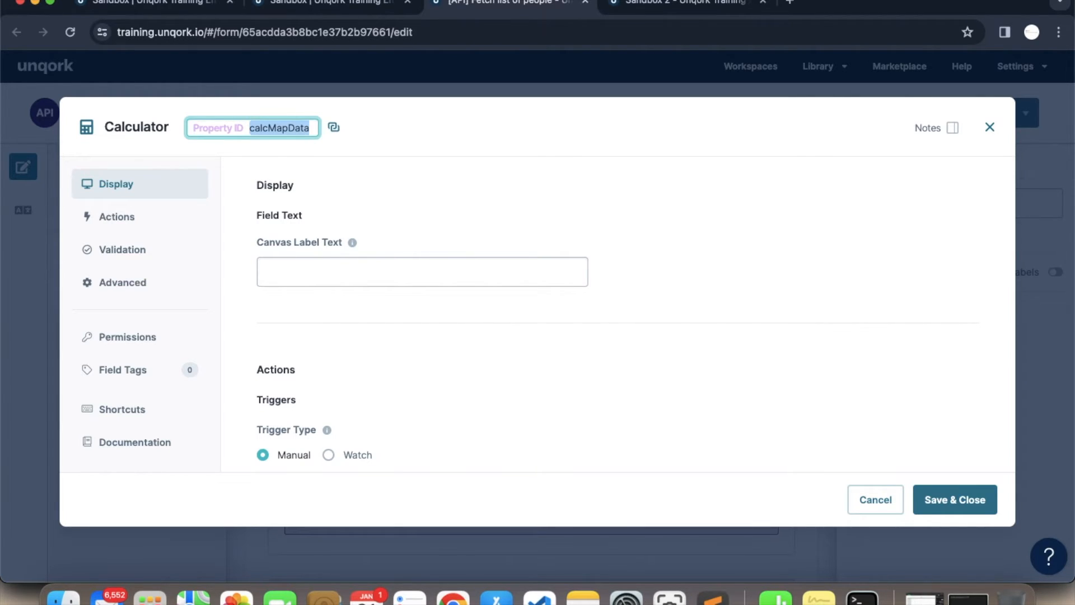
{"action": "left_click", "coordinate": [361, 280]}
{"action": "key", "text": "super+v"}
Choose dtPeopleData as the Property ID of the Calculator's first input
{"action": "scroll", "coordinate": [583, 345], "scroll_direction": "down", "scroll_amount": 2}
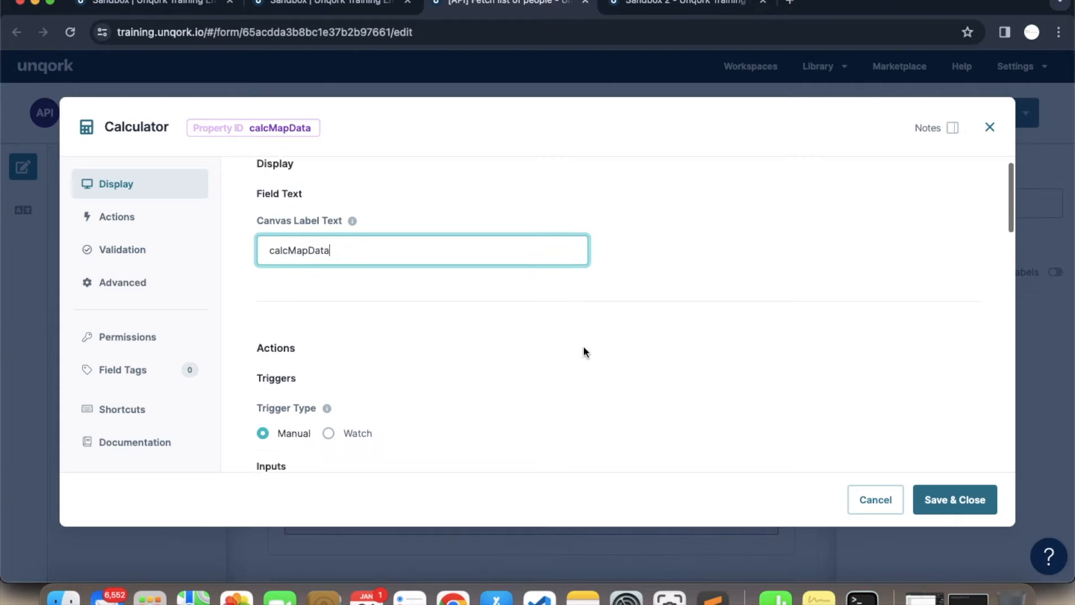
{"action": "scroll", "coordinate": [583, 352], "scroll_direction": "down", "scroll_amount": 2}
{"action": "scroll", "coordinate": [583, 352], "scroll_direction": "up", "scroll_amount": 1}
{"action": "scroll", "coordinate": [583, 352], "scroll_direction": "down", "scroll_amount": 1}
{"action": "scroll", "coordinate": [583, 352], "scroll_direction": "up", "scroll_amount": 1}
{"action": "scroll", "coordinate": [583, 352], "scroll_direction": "down", "scroll_amount": 2}
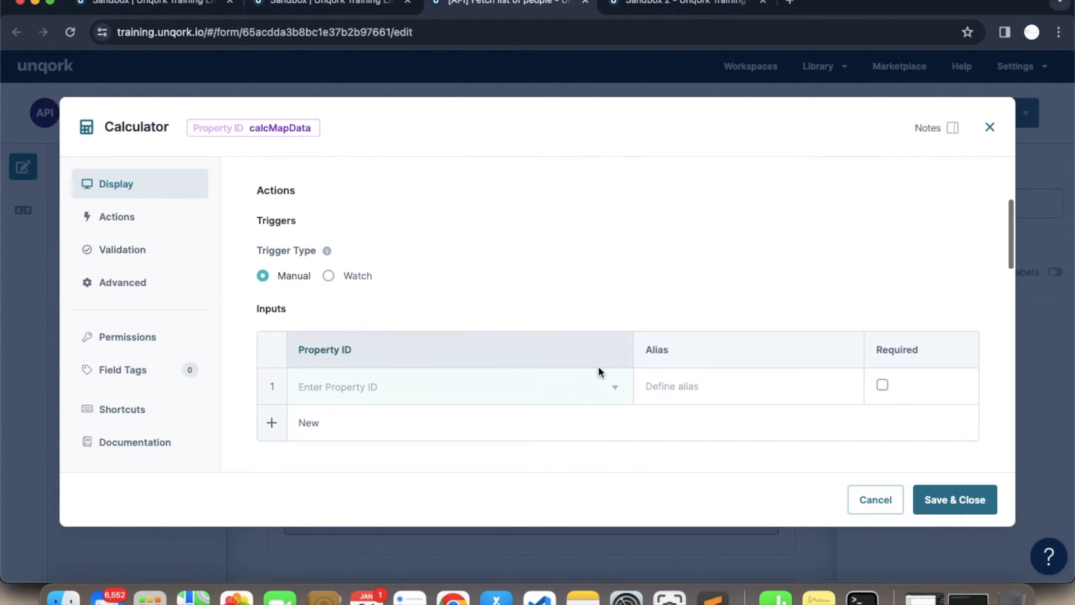
{"action": "scroll", "coordinate": [722, 380], "scroll_direction": "down", "scroll_amount": 2}
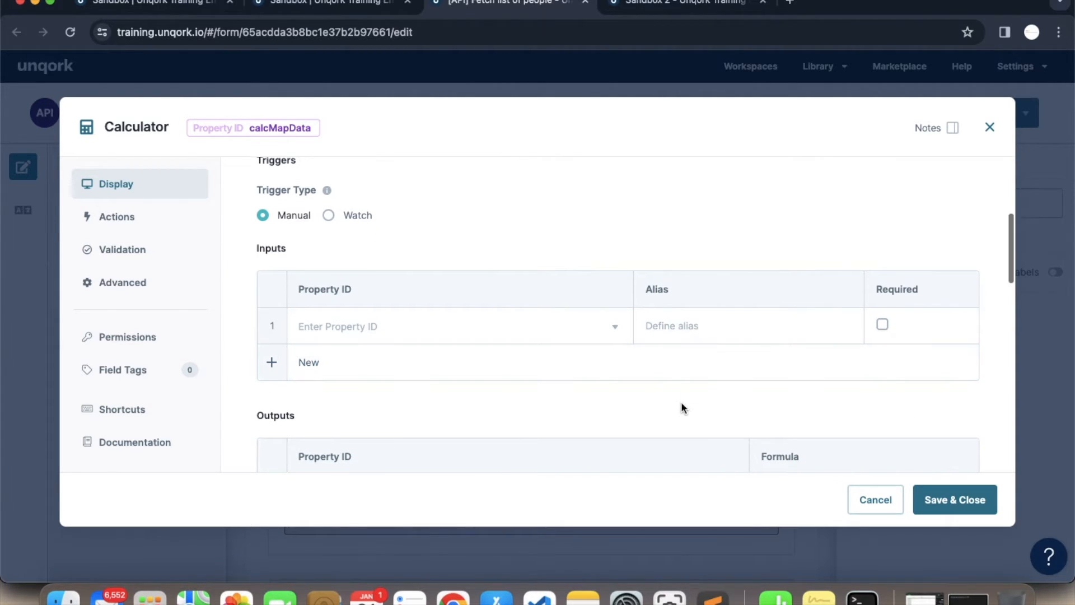
{"action": "scroll", "coordinate": [681, 405], "scroll_direction": "down", "scroll_amount": 1}
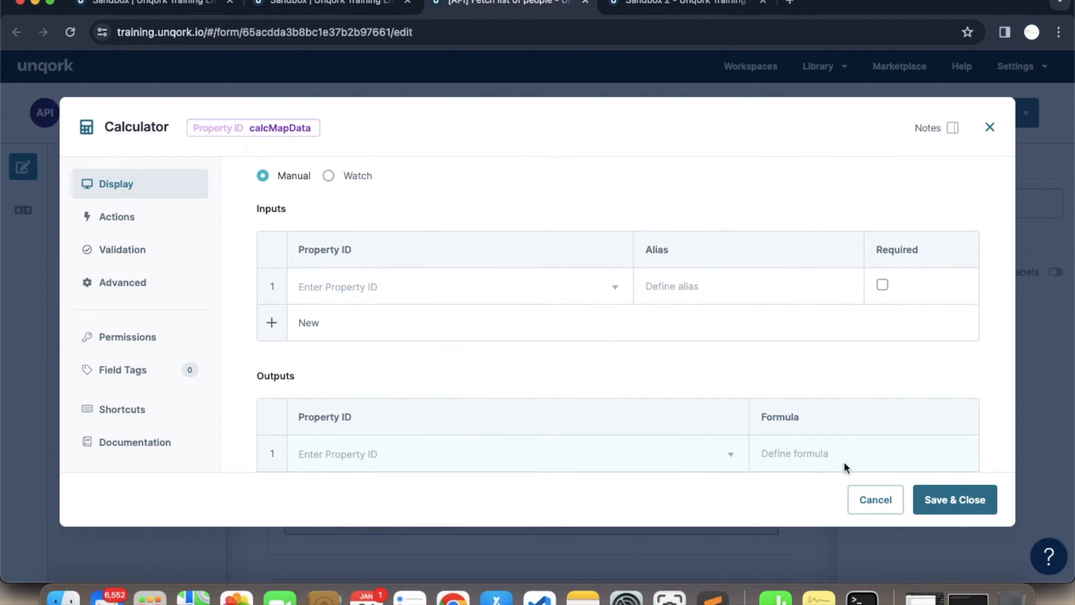
{"action": "scroll", "coordinate": [569, 400], "scroll_direction": "up", "scroll_amount": 5}
{"action": "scroll", "coordinate": [569, 401], "scroll_direction": "down", "scroll_amount": 2}
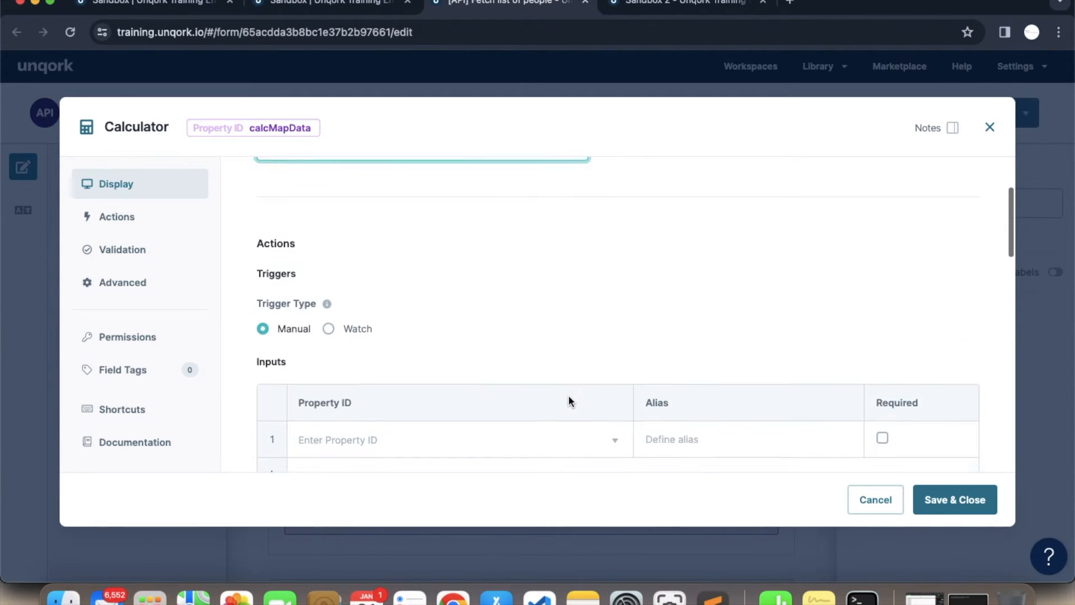
{"action": "left_click", "coordinate": [486, 433]}
{"action": "type", "text": "da"}
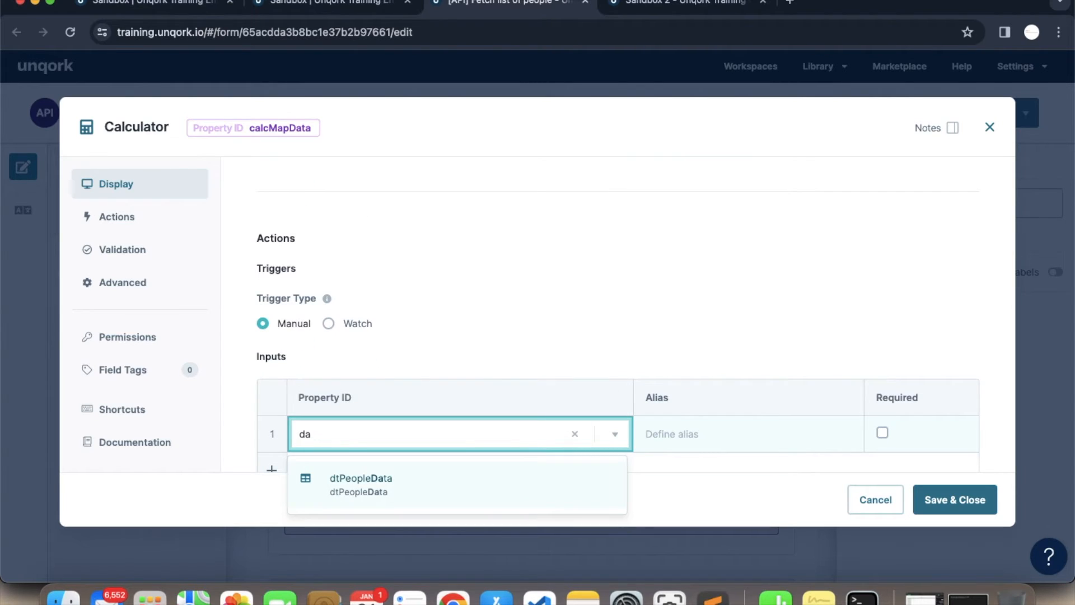
{"action": "left_click", "coordinate": [439, 472]}
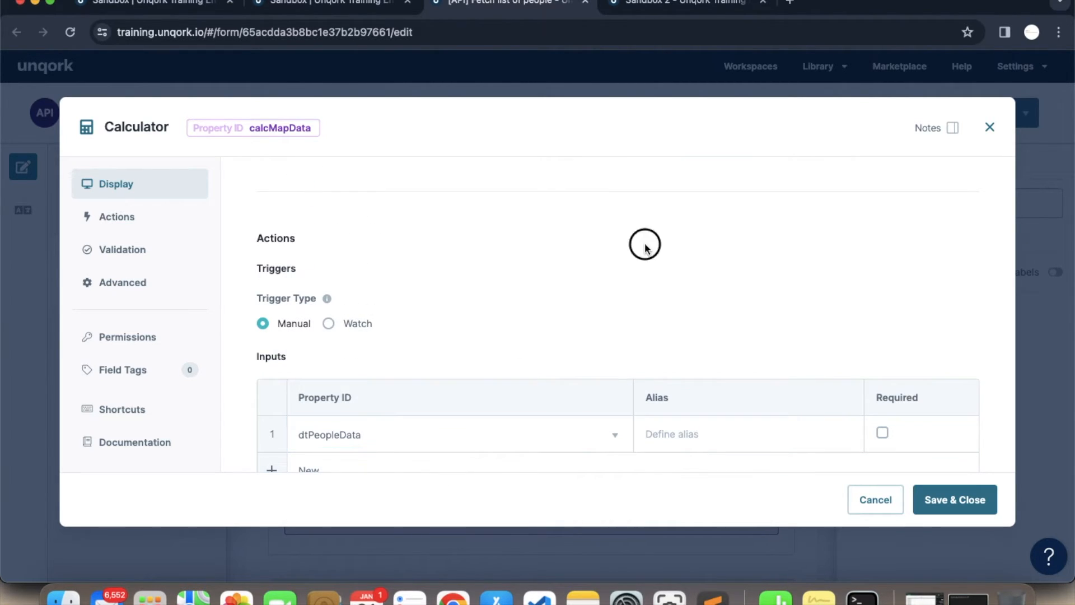
Give the dtPeopleData input the alias peopleList
{"action": "left_click", "coordinate": [704, 452]}
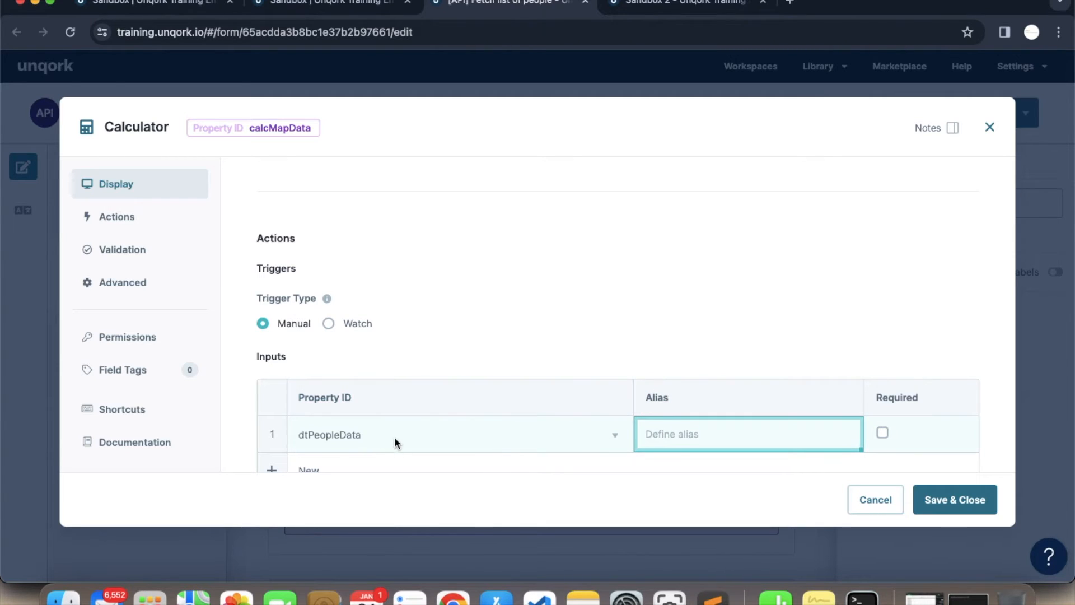
{"action": "left_click", "coordinate": [707, 431]}
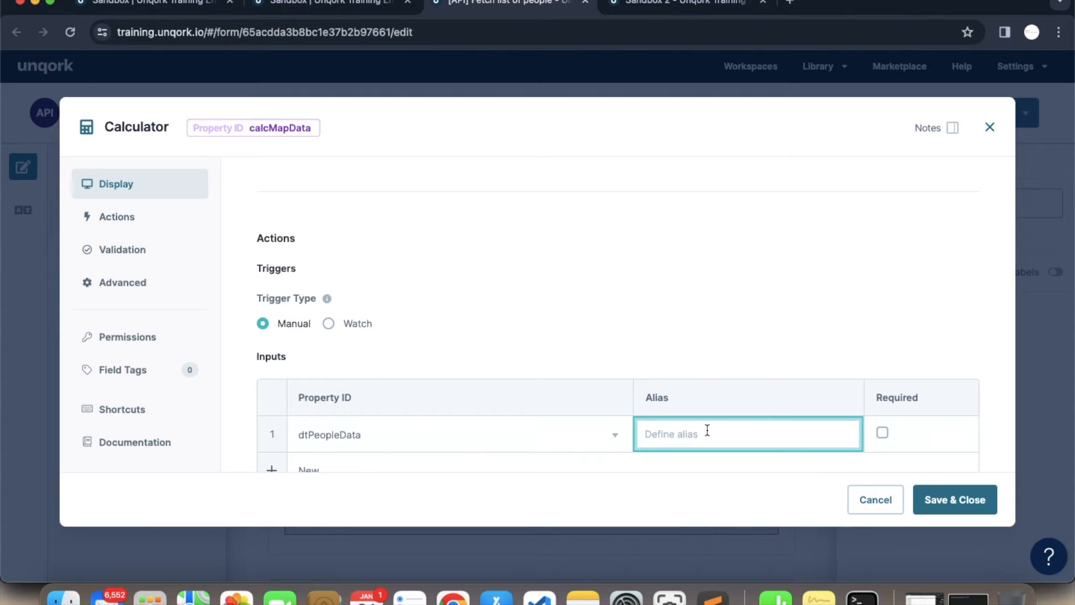
{"action": "scroll", "coordinate": [782, 374], "scroll_direction": "down", "scroll_amount": 2}
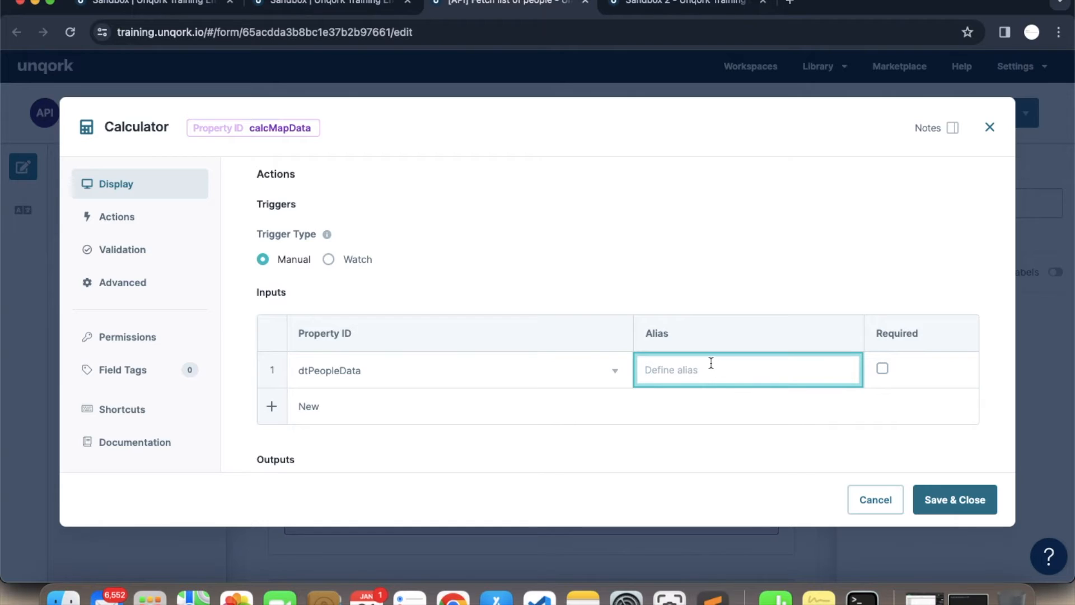
{"action": "type", "text": "l"}
{"action": "type", "text": "people"}
{"action": "type", "text": "l"}
{"action": "key", "text": "BackSpace"}
{"action": "type", "text": "List"}
{"action": "left_click", "coordinate": [811, 263]}
Choose responseParameter as the Property ID of the Calculator's first output
{"action": "scroll", "coordinate": [811, 263], "scroll_direction": "down", "scroll_amount": 3}
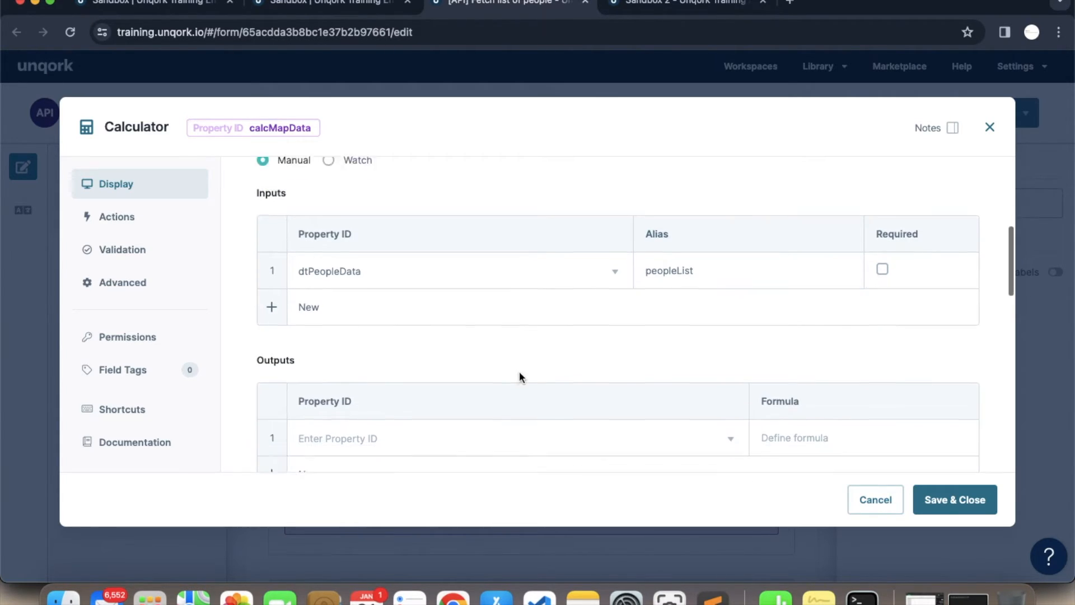
{"action": "scroll", "coordinate": [519, 371], "scroll_direction": "down", "scroll_amount": 1}
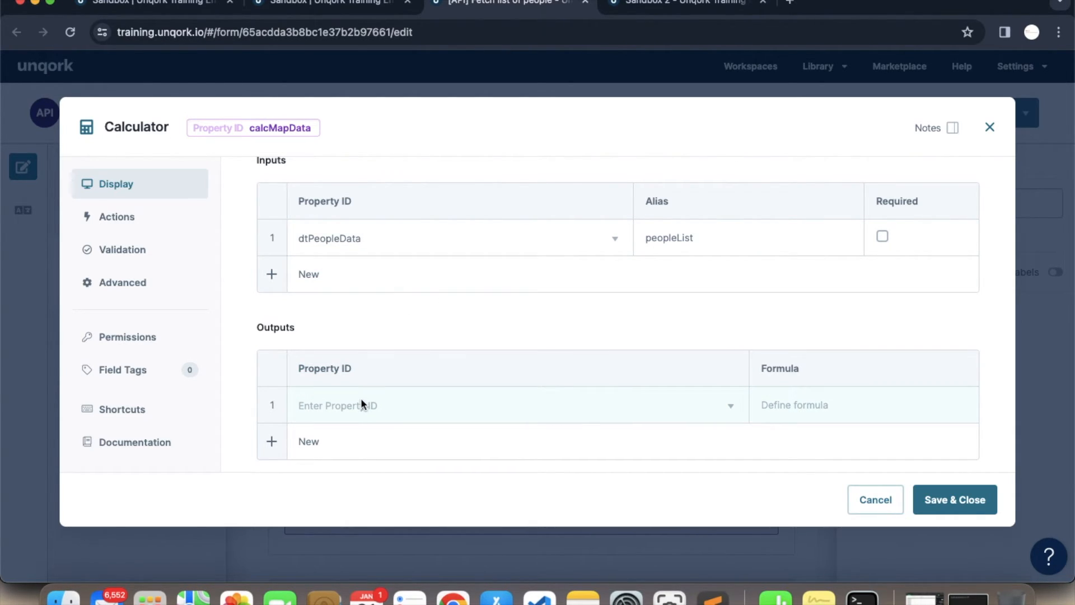
{"action": "scroll", "coordinate": [360, 398], "scroll_direction": "down", "scroll_amount": 2}
{"action": "left_click", "coordinate": [364, 335]}
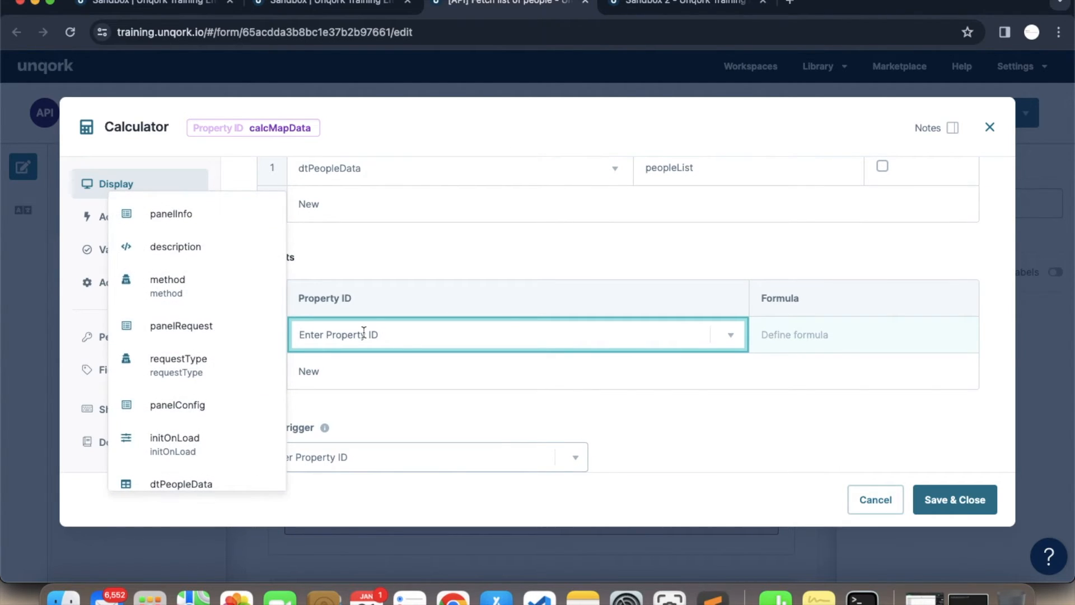
{"action": "type", "text": "res"}
{"action": "left_click", "coordinate": [368, 420]}
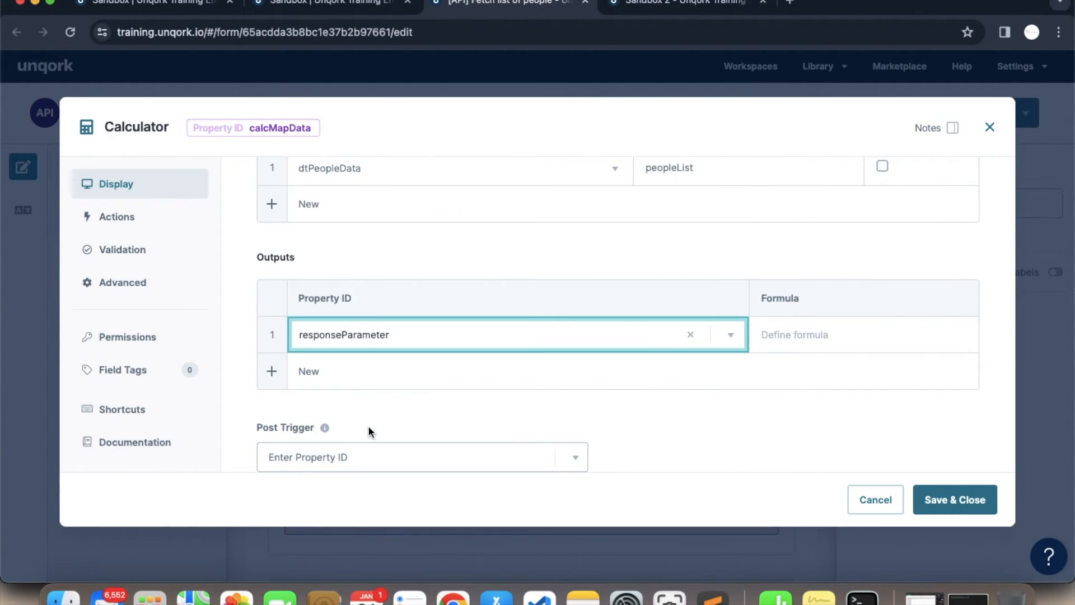
Set the formula of the Calculator's responseParameter output to =peopleList, using the alias of the dtPeopleData input
{"action": "scroll", "coordinate": [328, 209], "scroll_direction": "up", "scroll_amount": 2}
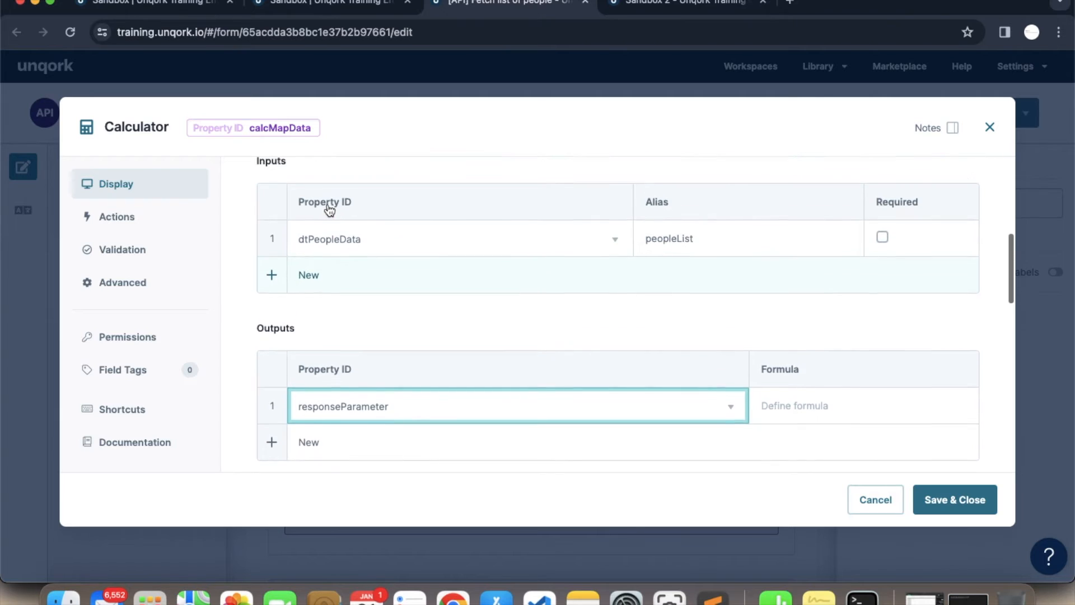
{"action": "scroll", "coordinate": [329, 209], "scroll_direction": "up", "scroll_amount": 1}
{"action": "left_click", "coordinate": [815, 451]}
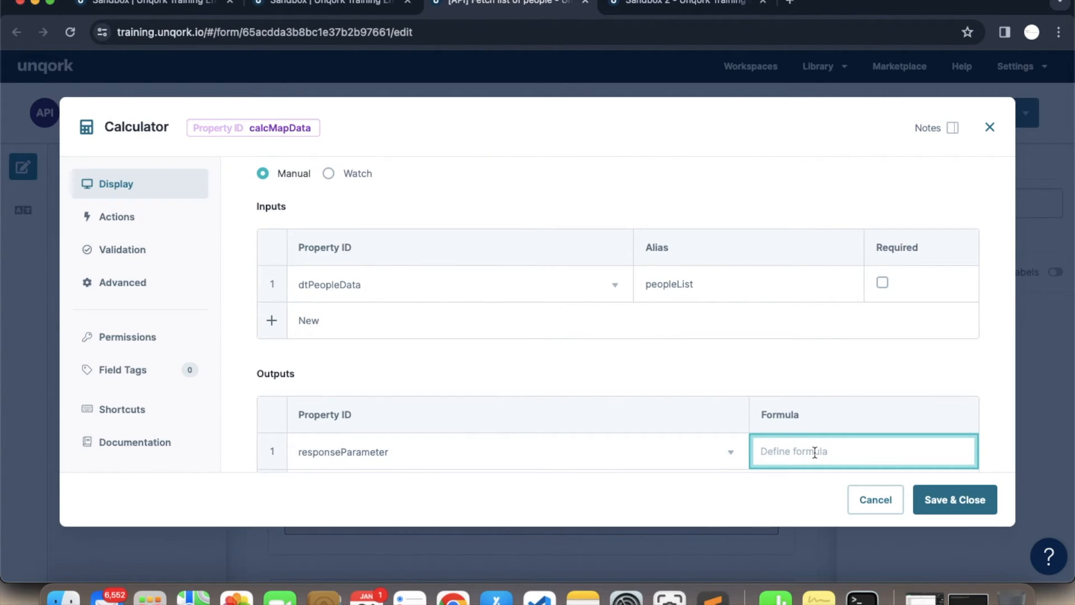
{"action": "type", "text": "="}
{"action": "left_click", "coordinate": [676, 283]}
{"action": "key", "text": "super+c"}
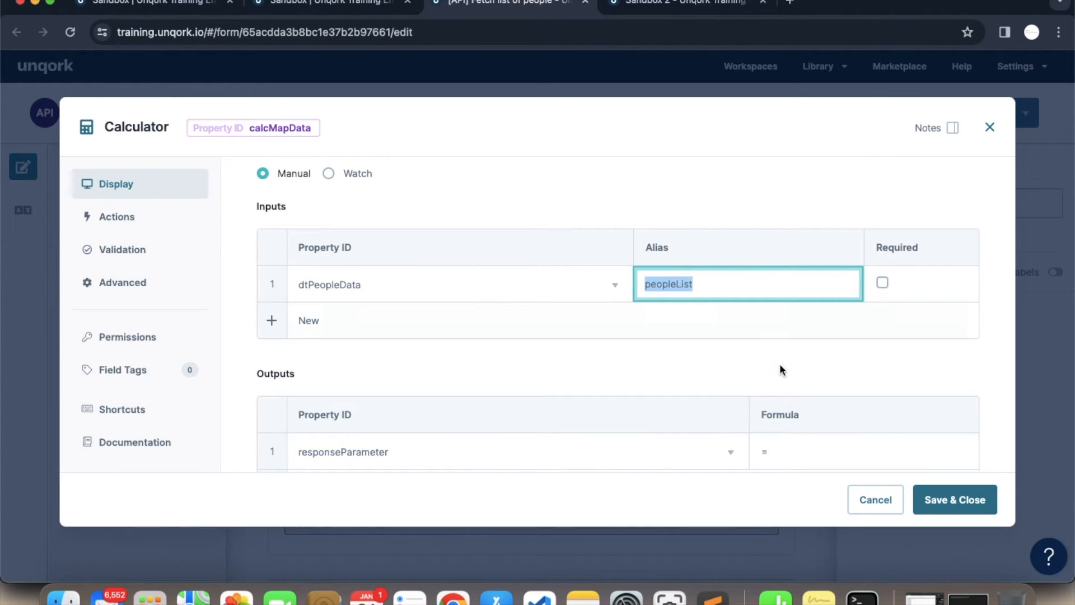
{"action": "left_click", "coordinate": [789, 446]}
{"action": "left_click", "coordinate": [790, 452]}
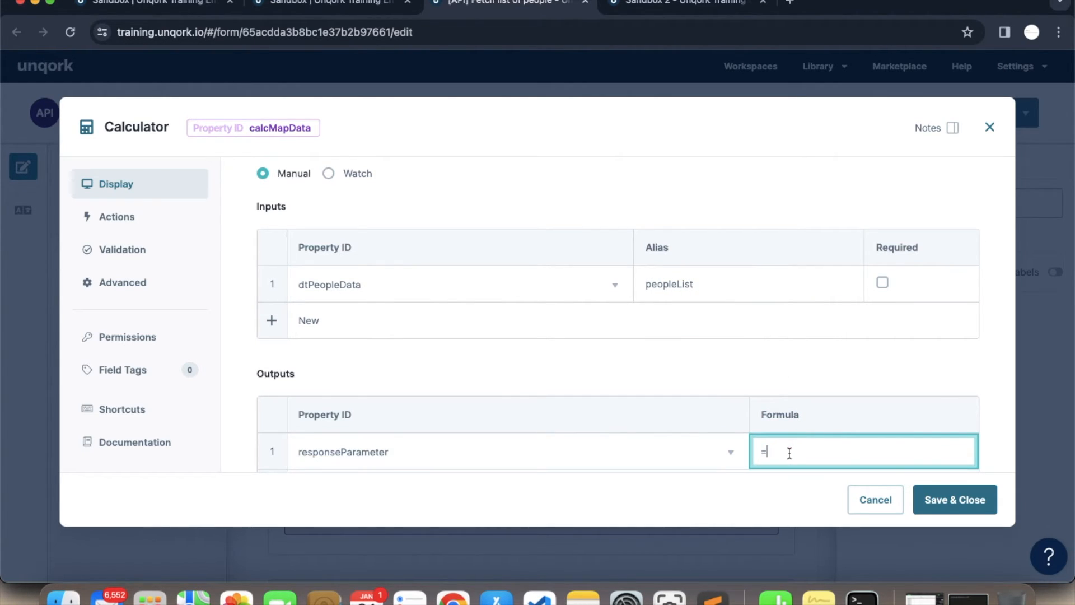
{"action": "key", "text": "super+v"}
{"action": "scroll", "coordinate": [840, 359], "scroll_direction": "down", "scroll_amount": 1}
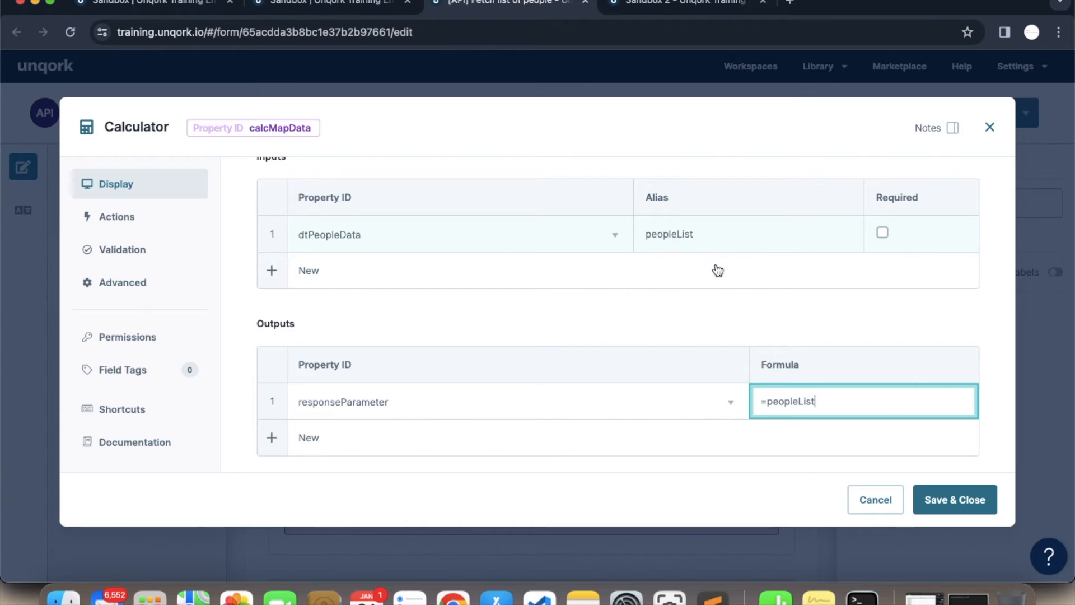
Select the Calculator's Property ID calcMapData, and save and close its settings
{"action": "left_click", "coordinate": [449, 322]}
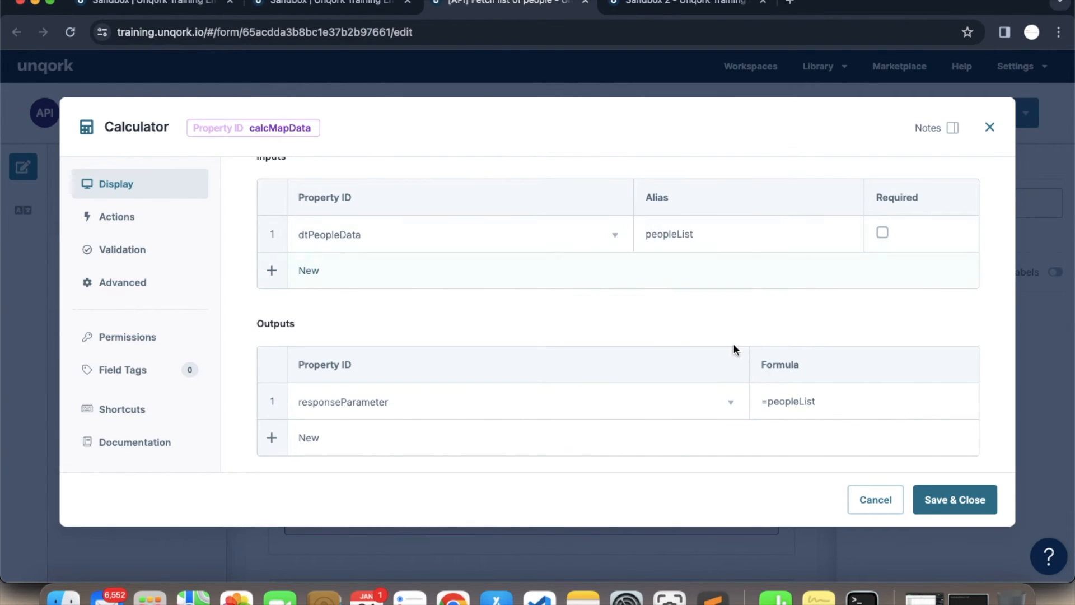
{"action": "scroll", "coordinate": [705, 396], "scroll_direction": "down", "scroll_amount": 2}
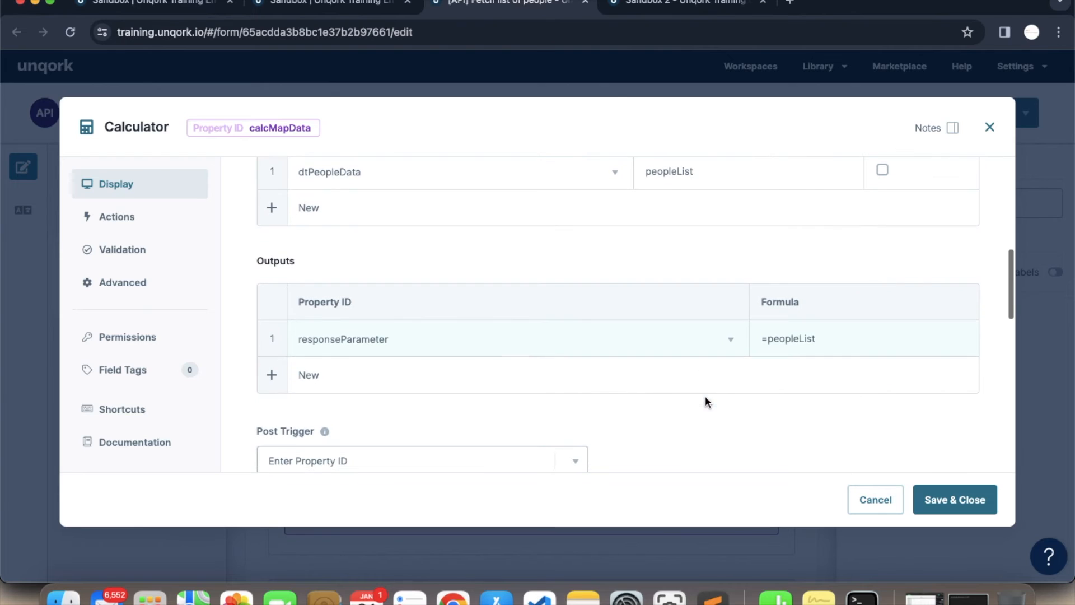
{"action": "double_click", "coordinate": [282, 129]}
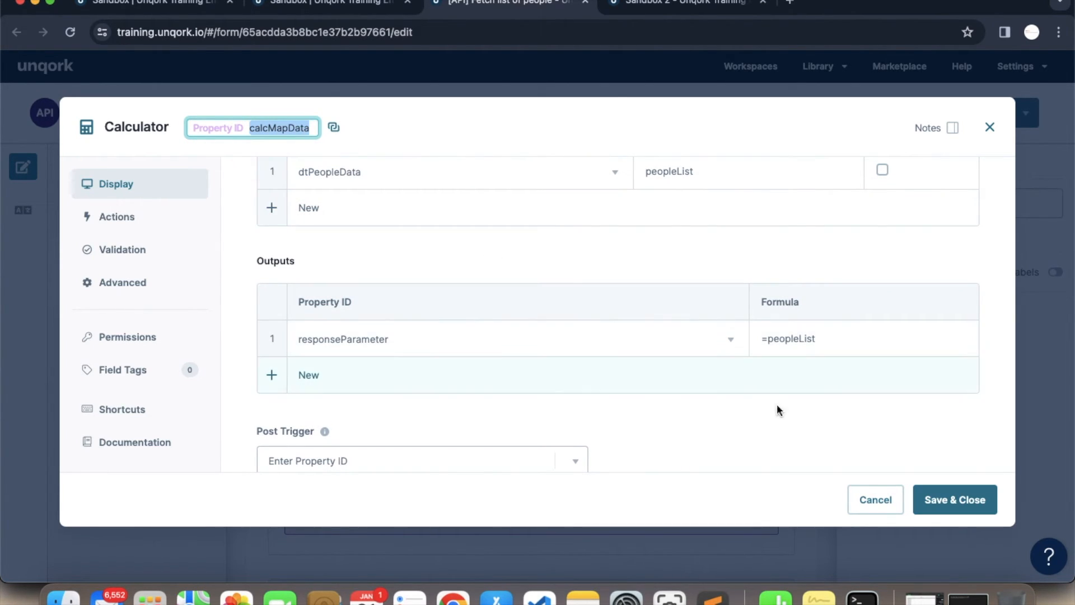
{"action": "left_click", "coordinate": [955, 500]}
Add calcMapData as a trigger-type output of the ruleCheckRequestType decision in panelConfig
{"action": "mouse_move", "coordinate": [540, 442]}
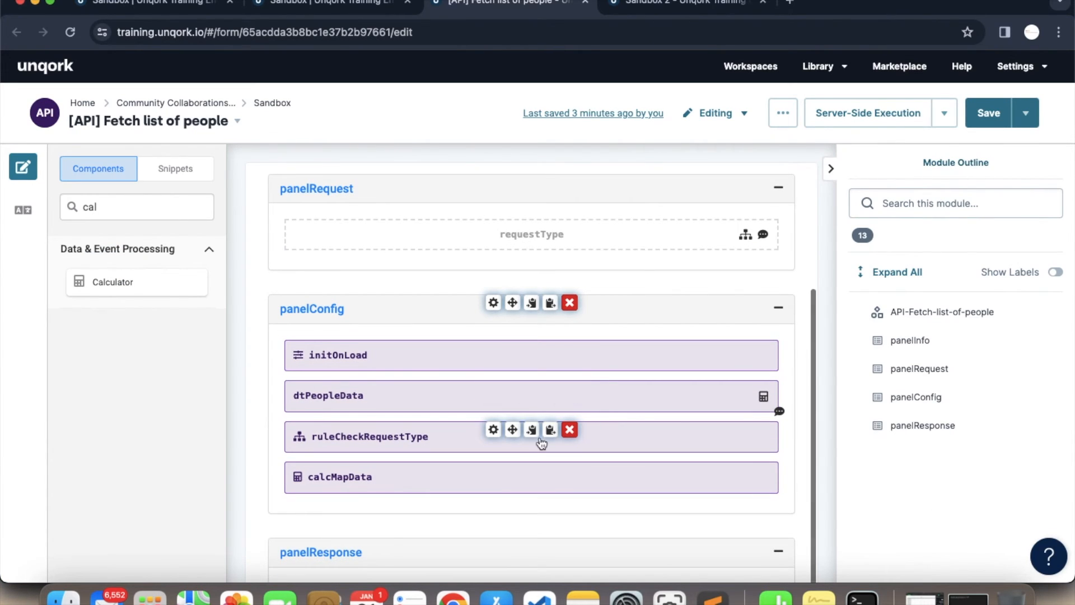
{"action": "left_click", "coordinate": [494, 430]}
{"action": "scroll", "coordinate": [495, 431], "scroll_direction": "down", "scroll_amount": 10}
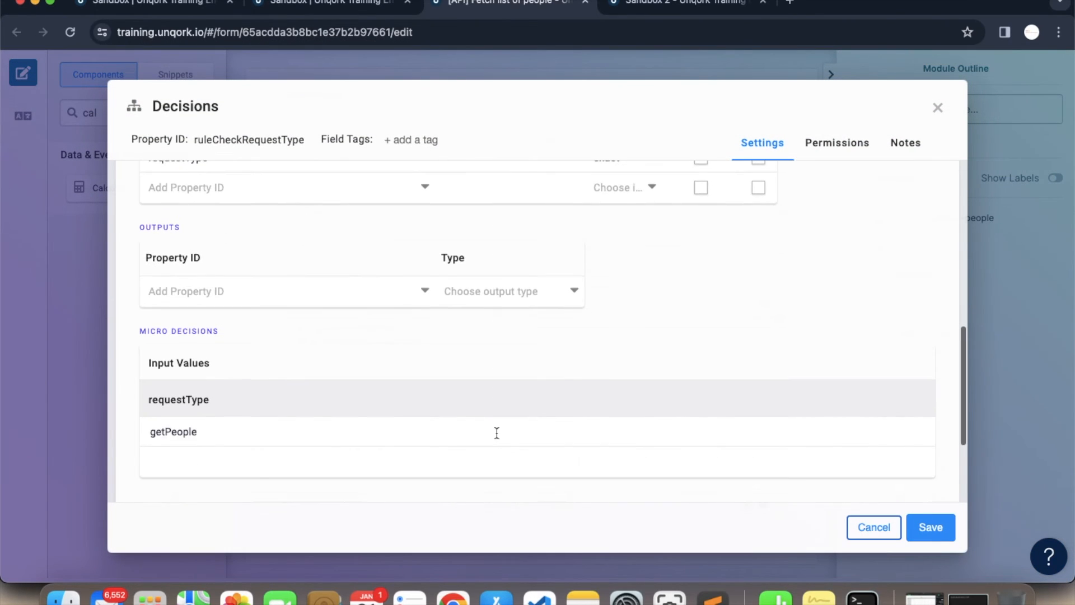
{"action": "scroll", "coordinate": [434, 436], "scroll_direction": "up", "scroll_amount": 1}
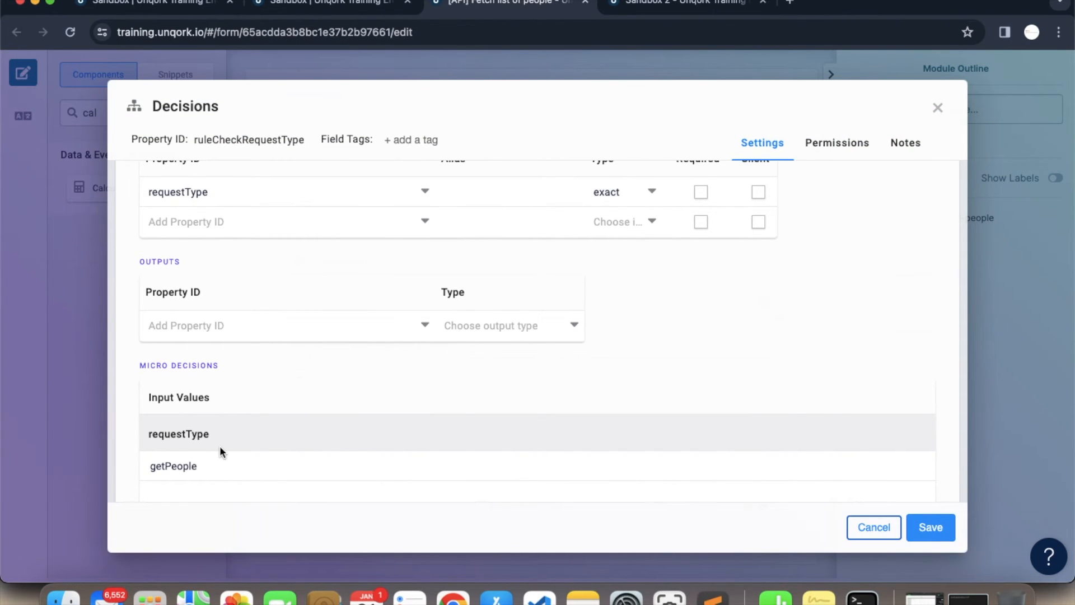
{"action": "scroll", "coordinate": [430, 325], "scroll_direction": "down", "scroll_amount": 3}
{"action": "left_click", "coordinate": [318, 227]}
{"action": "type", "text": "ca"}
{"action": "left_click", "coordinate": [247, 269]}
{"action": "left_click", "coordinate": [485, 230]}
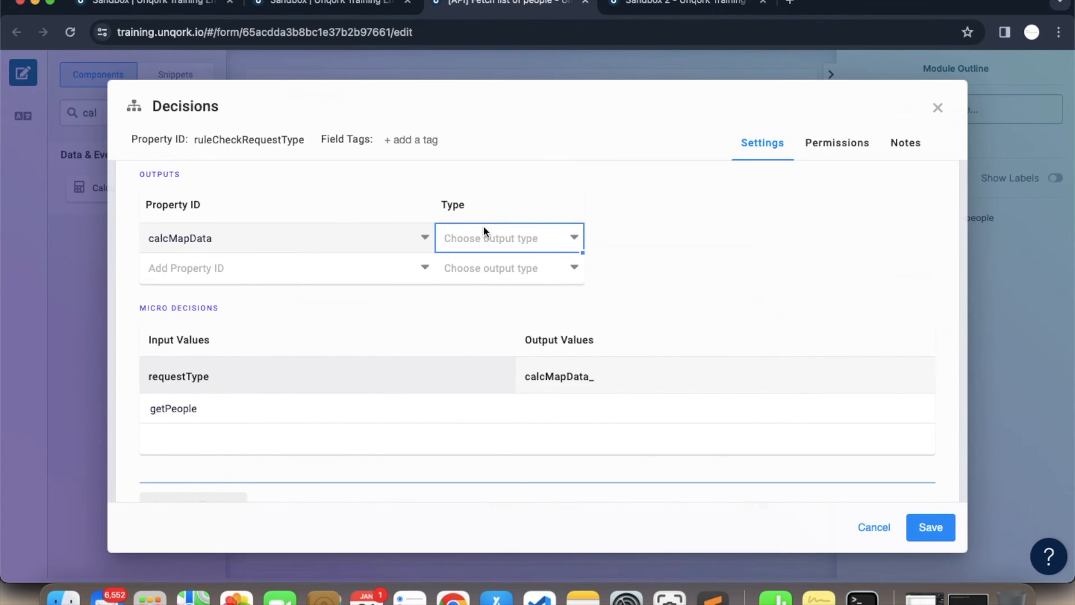
{"action": "type", "text": "trigger"}
{"action": "left_click", "coordinate": [486, 419]}
Enter GO as the calcMapData trigger value in the decision's getPeople row
{"action": "left_click", "coordinate": [533, 415]}
{"action": "type", "text": "GO"}
{"action": "left_click", "coordinate": [681, 336]}
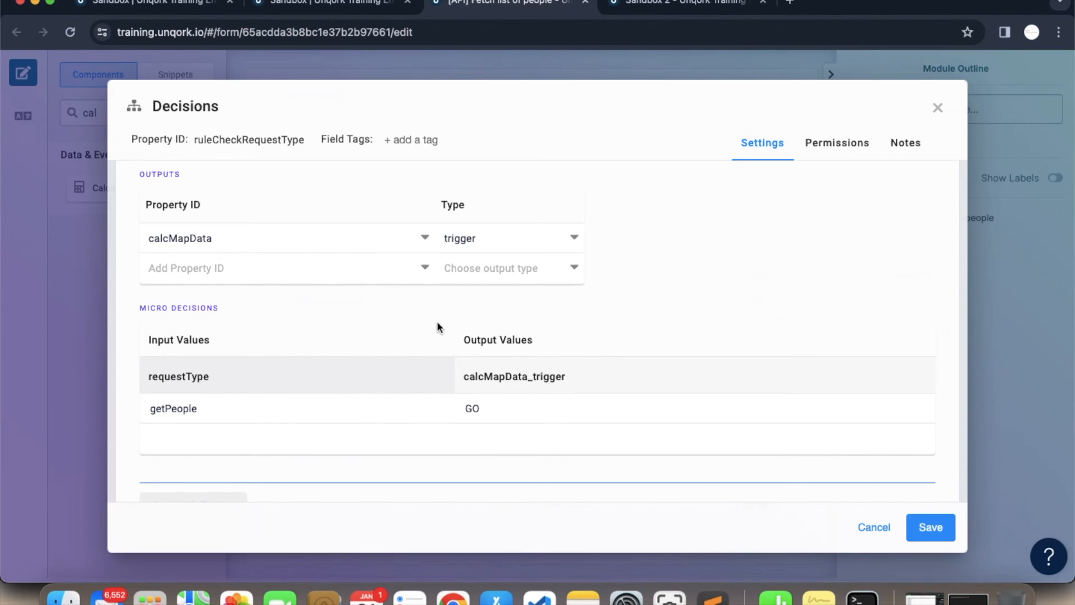
Add responseParameter as a second output of the decision, with type value
{"action": "left_click", "coordinate": [185, 434]}
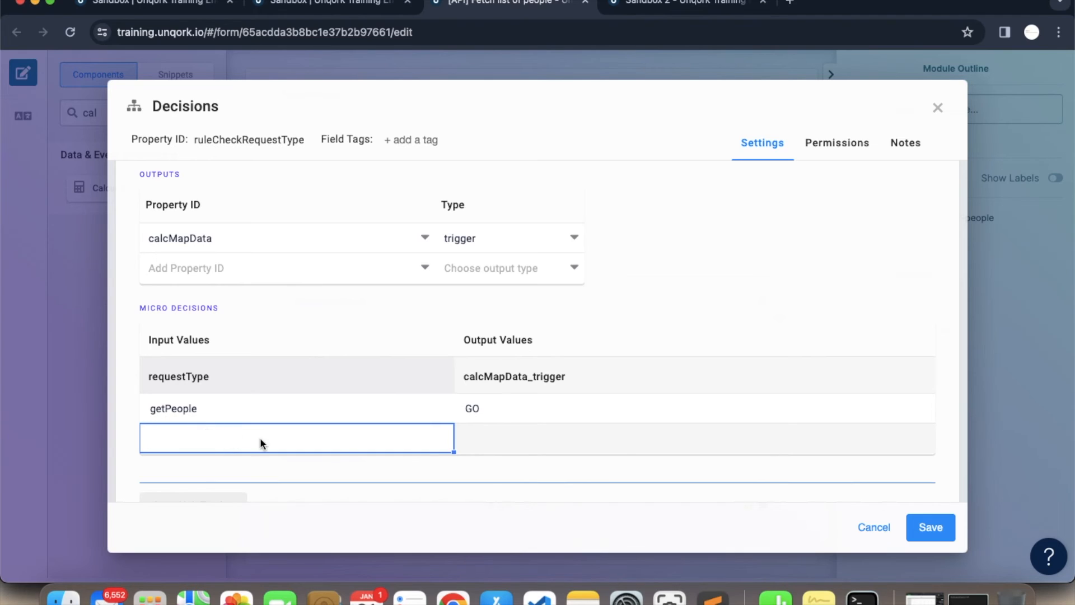
{"action": "left_click", "coordinate": [285, 271]}
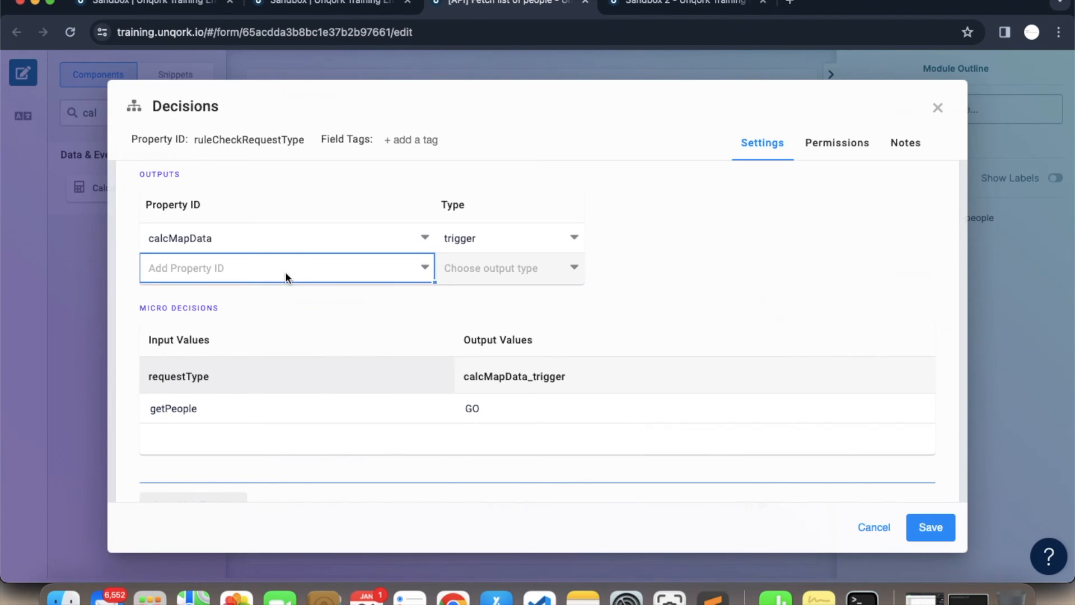
{"action": "type", "text": "res"}
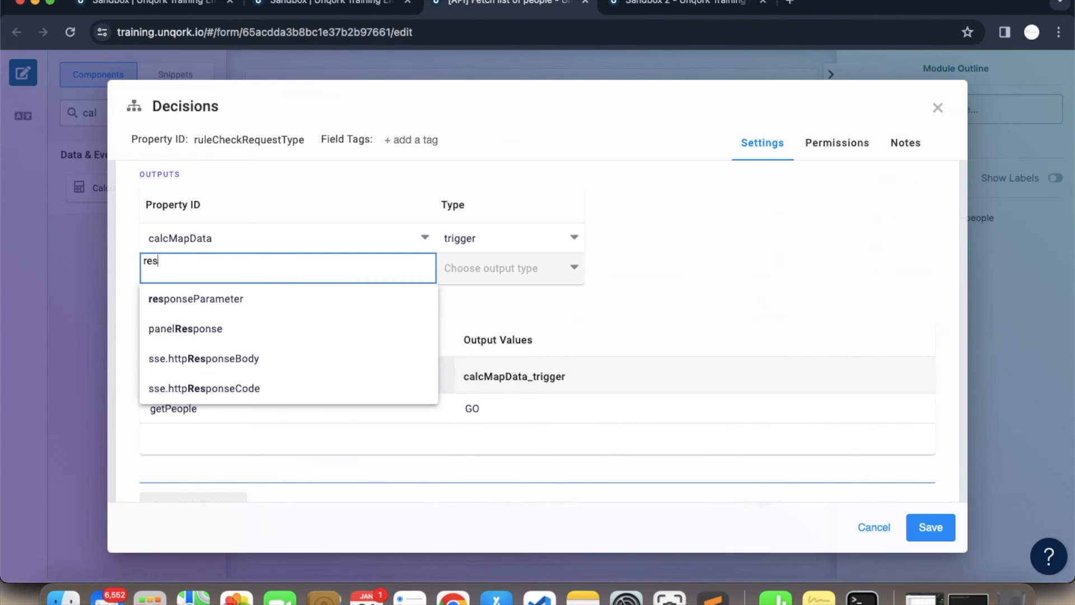
{"action": "left_click", "coordinate": [261, 297]}
{"action": "left_click", "coordinate": [505, 268]}
{"action": "type", "text": "val"}
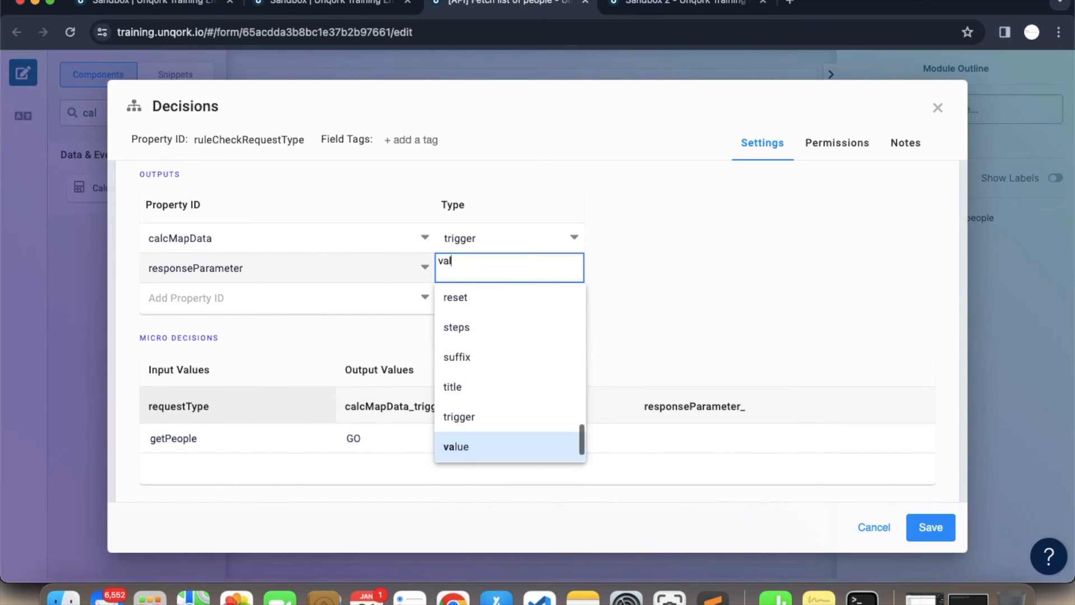
{"action": "left_click", "coordinate": [467, 441]}
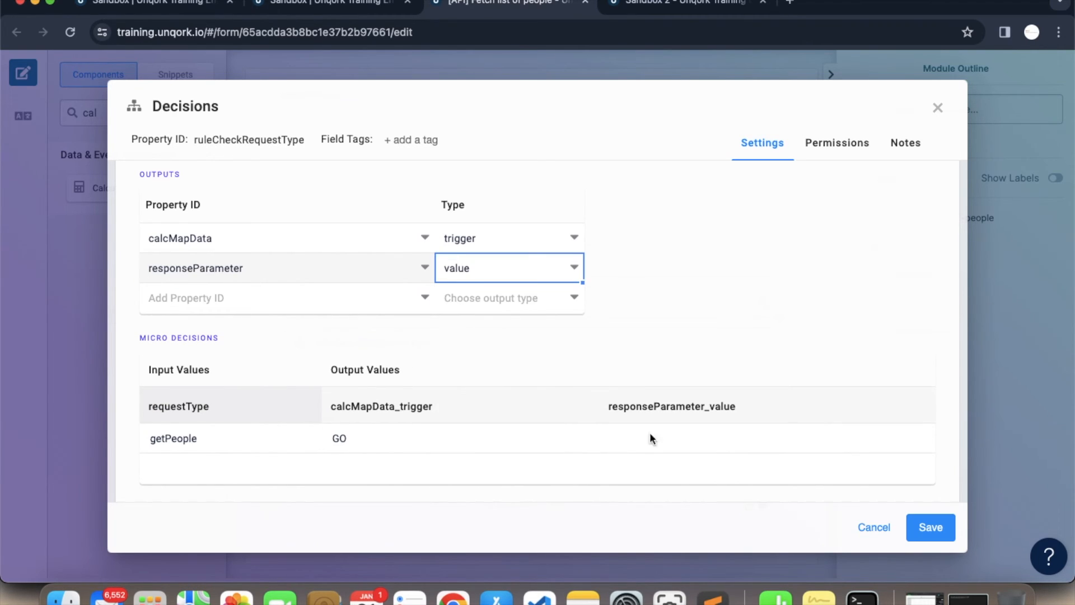
Enter "Please mention request parameter" as the responseParameter value in the decision row with an empty requestType
{"action": "left_click", "coordinate": [681, 468]}
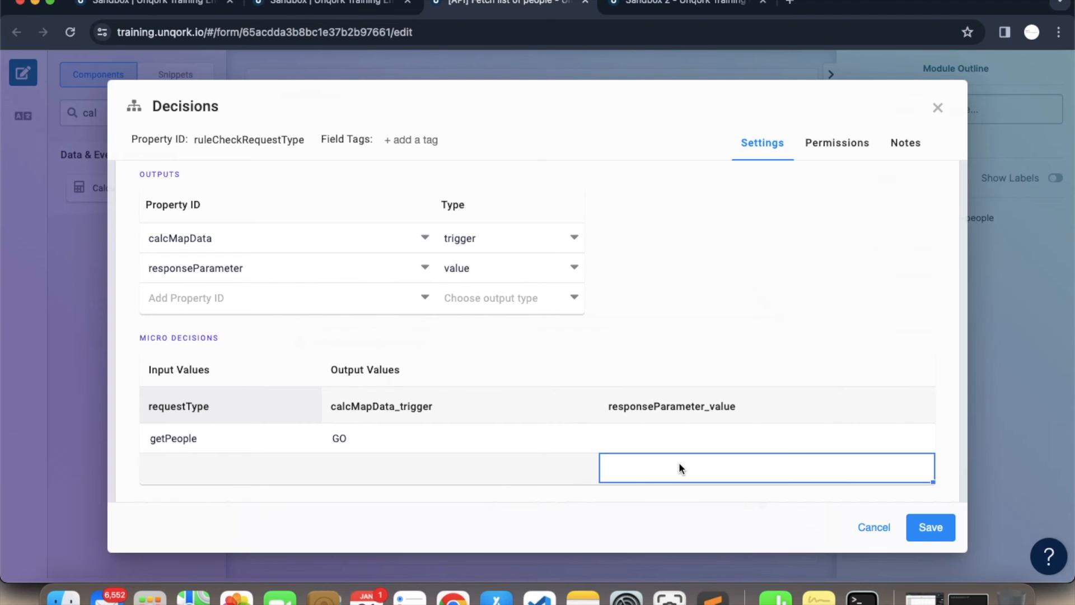
{"action": "type", "text": "Please"}
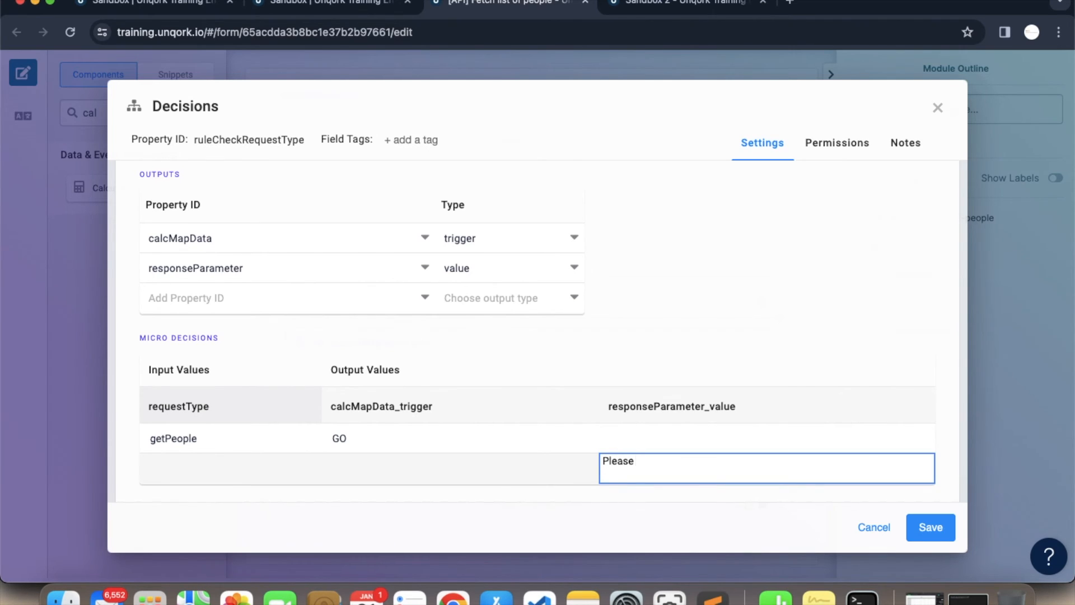
{"action": "type", "text": " mention request paramert"}
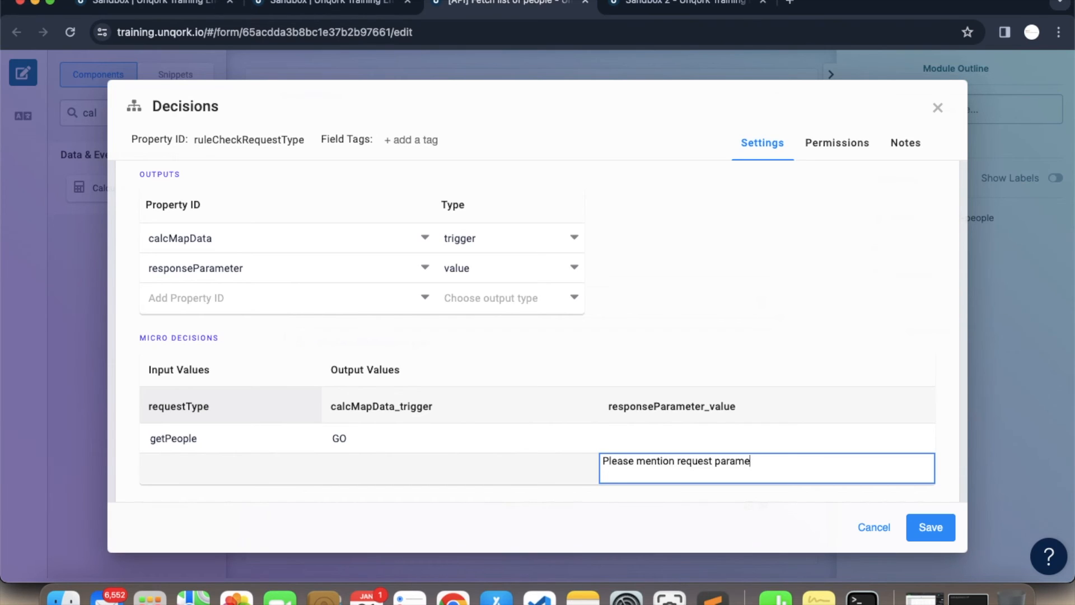
{"action": "type", "text": "r"}
{"action": "left_click", "coordinate": [794, 361]}
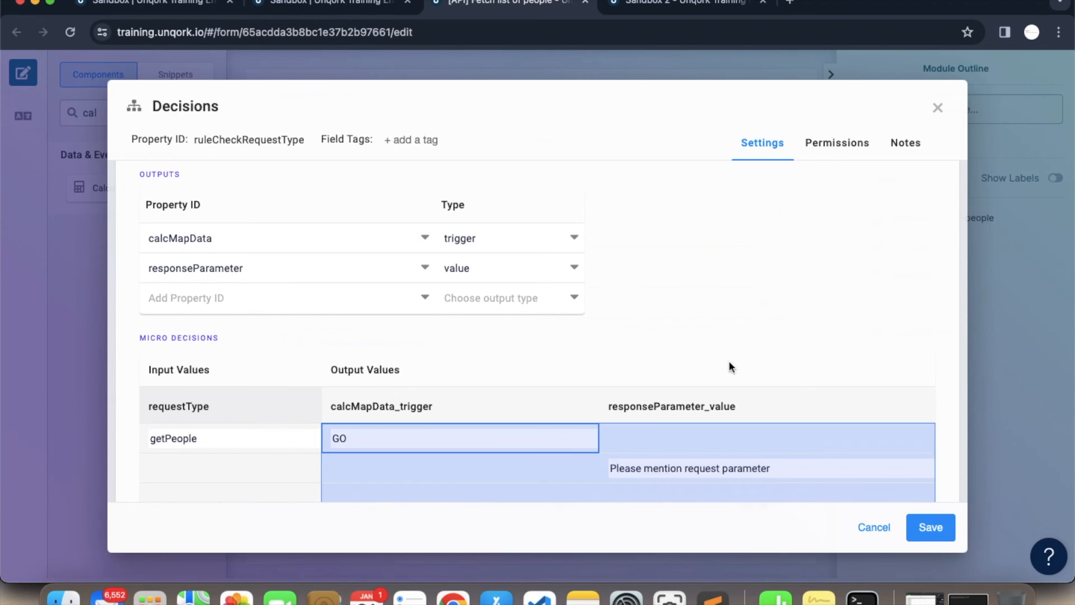
Change the responseParameter message for the empty requestType row to "Please mention request type"
{"action": "left_click", "coordinate": [199, 438]}
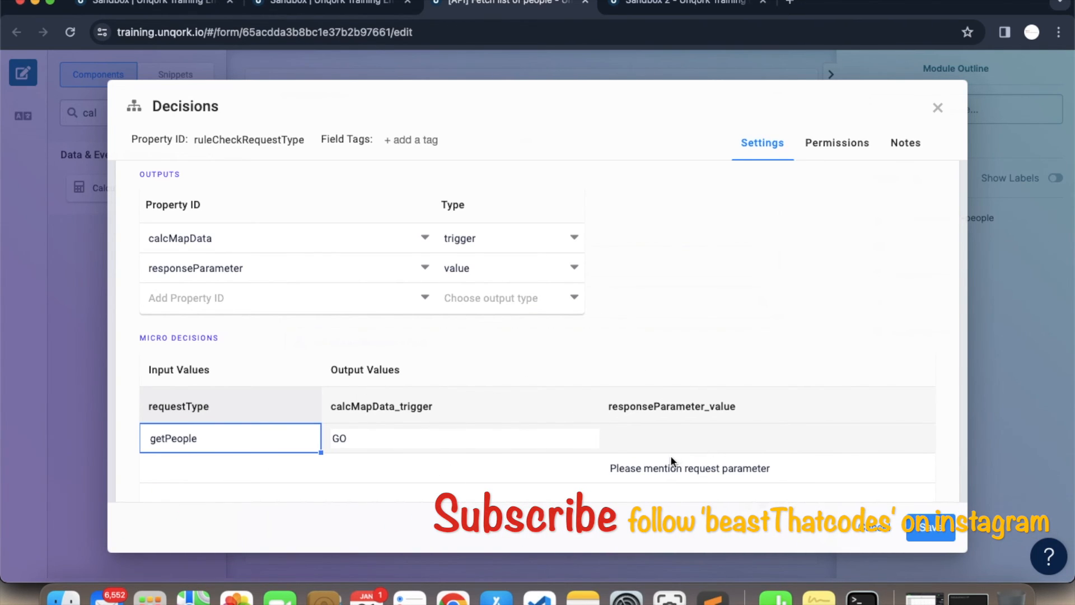
{"action": "left_click", "coordinate": [756, 469]}
{"action": "double_click", "coordinate": [740, 462]}
{"action": "type", "text": "tyoe"}
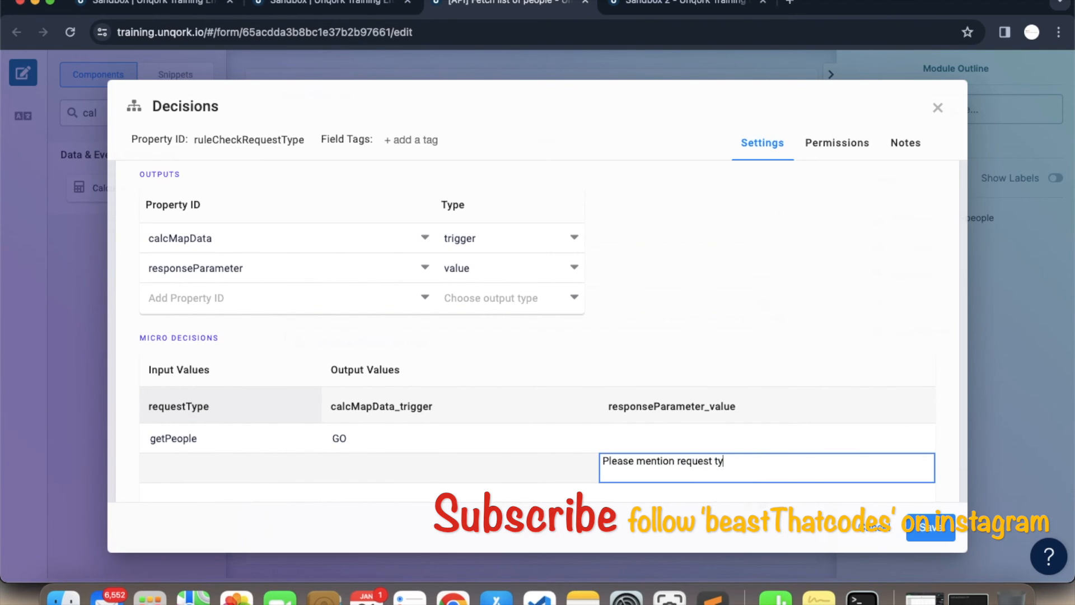
{"action": "key", "text": "BackSpace"}
{"action": "key", "text": "BackSpace"}
{"action": "type", "text": "pe"}
Save the decision's settings and save the API module
{"action": "left_click", "coordinate": [954, 529]}
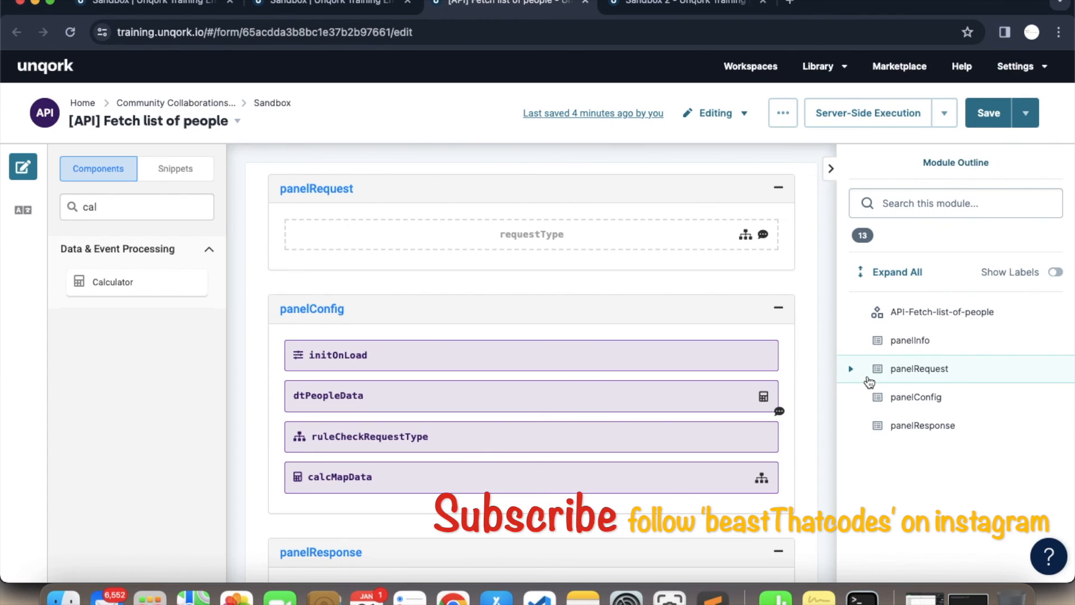
{"action": "left_click", "coordinate": [1000, 113]}
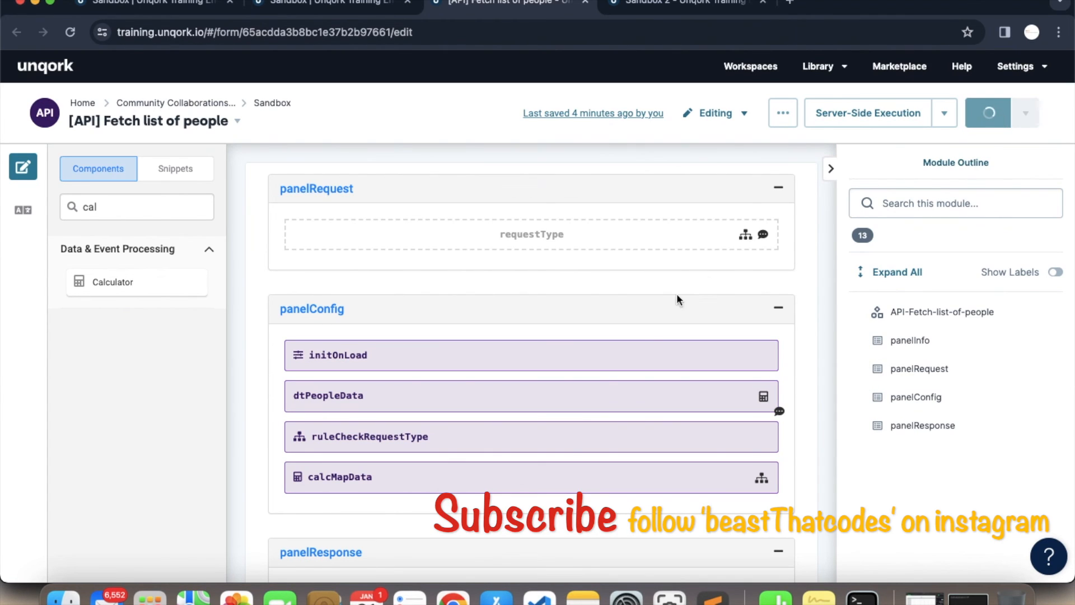
{"action": "scroll", "coordinate": [643, 323], "scroll_direction": "down", "scroll_amount": 2}
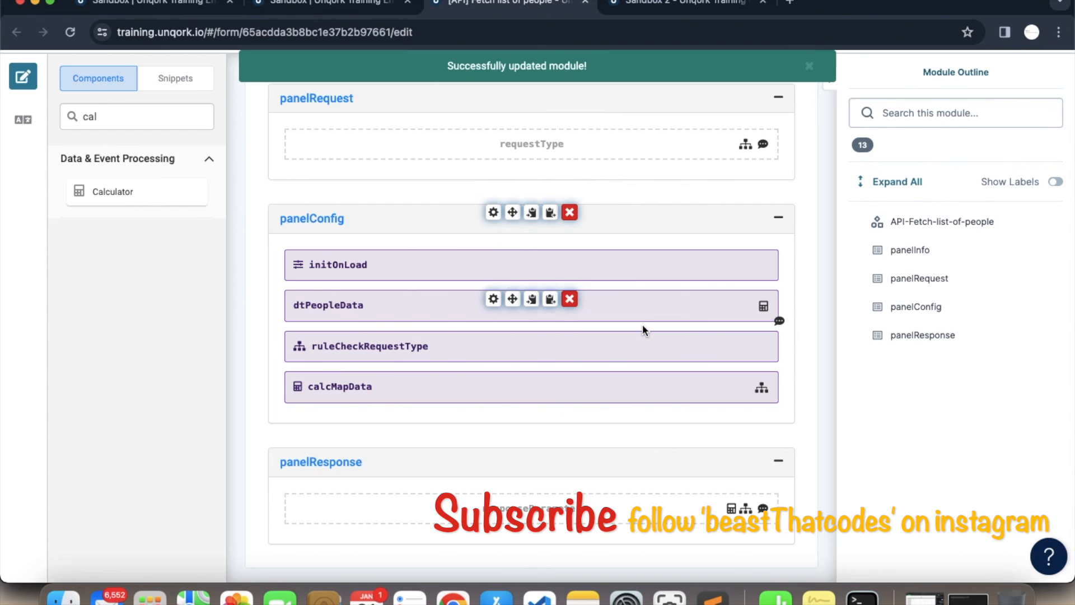
{"action": "scroll", "coordinate": [379, 361], "scroll_direction": "up", "scroll_amount": 3}
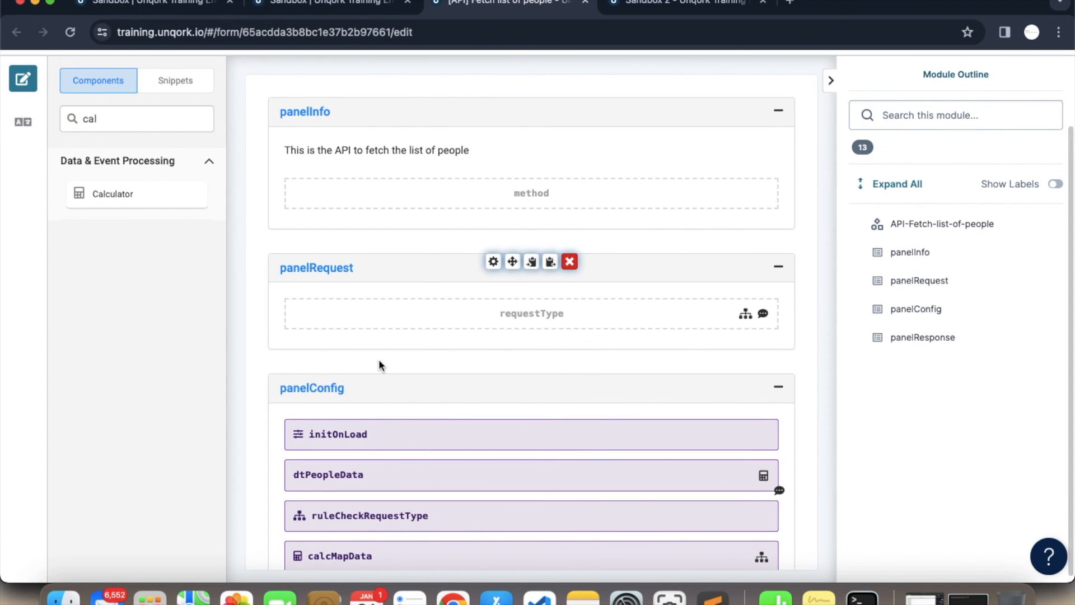
Choose ruleCheckRequestType as the Property ID of the first output of the initOnLoad Initializer
{"action": "scroll", "coordinate": [395, 505], "scroll_direction": "down", "scroll_amount": 1}
{"action": "left_click", "coordinate": [487, 356]}
{"action": "scroll", "coordinate": [560, 338], "scroll_direction": "down", "scroll_amount": 5}
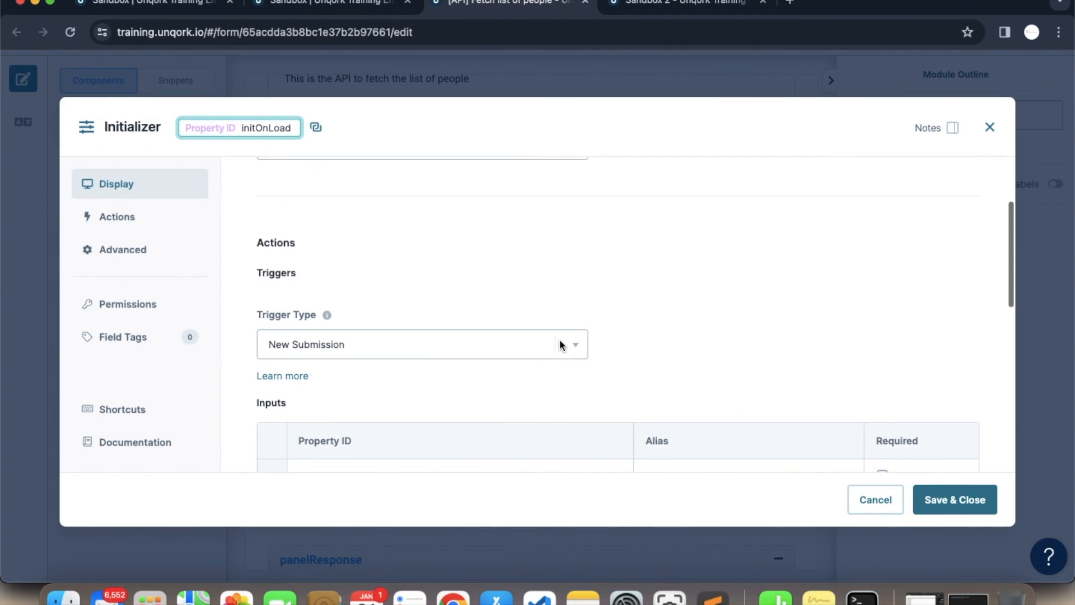
{"action": "scroll", "coordinate": [560, 338], "scroll_direction": "down", "scroll_amount": 3}
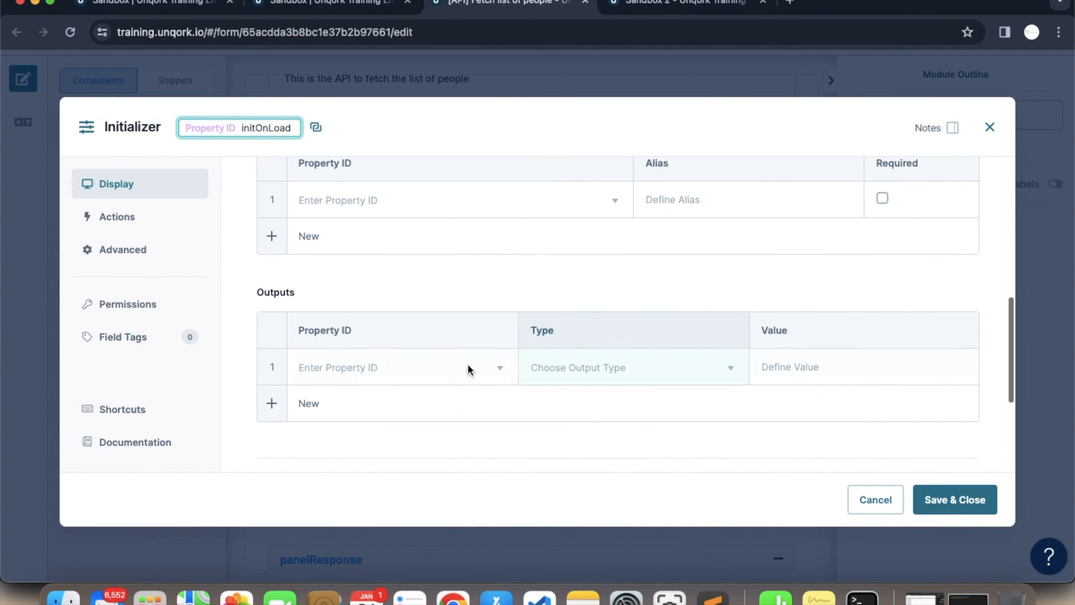
{"action": "left_click", "coordinate": [388, 372]}
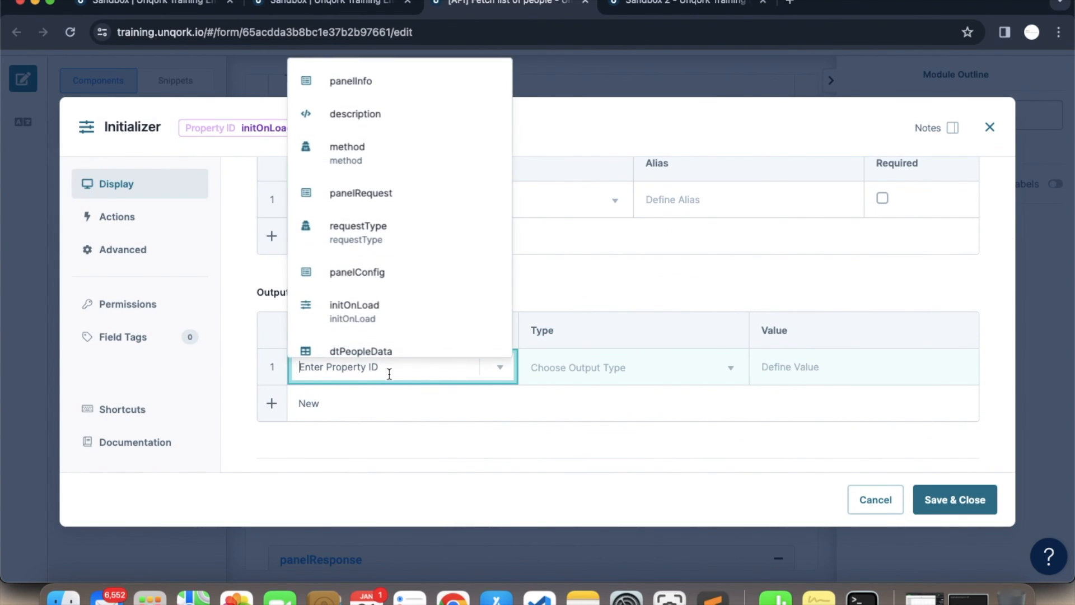
{"action": "type", "text": "rule"}
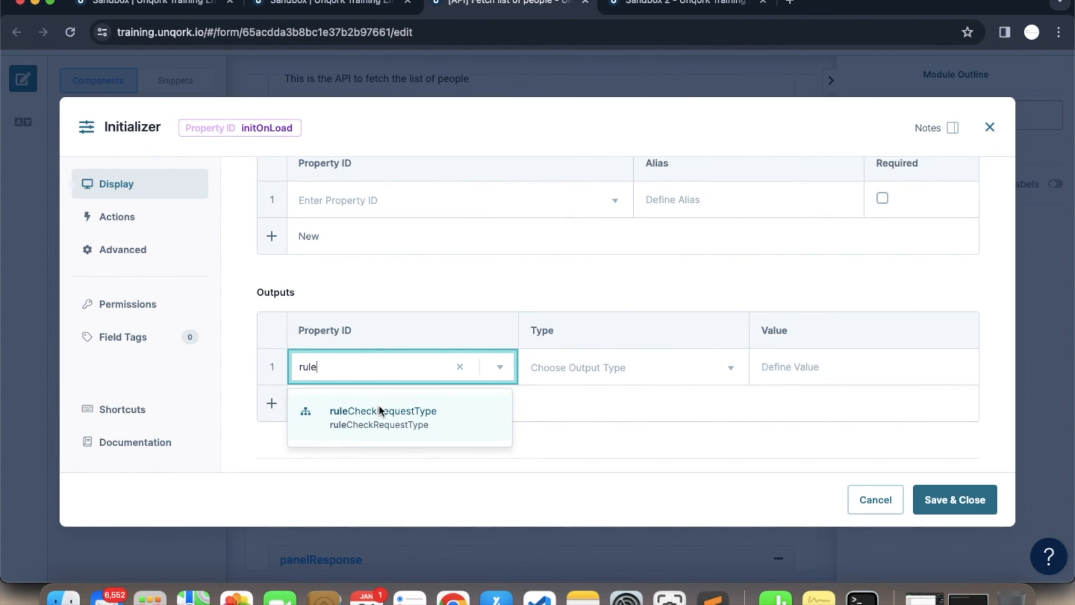
{"action": "left_click", "coordinate": [379, 404]}
Set the ruleCheckRequestType output's type to trigger with value GO, and save the Initializer
{"action": "left_click", "coordinate": [576, 362]}
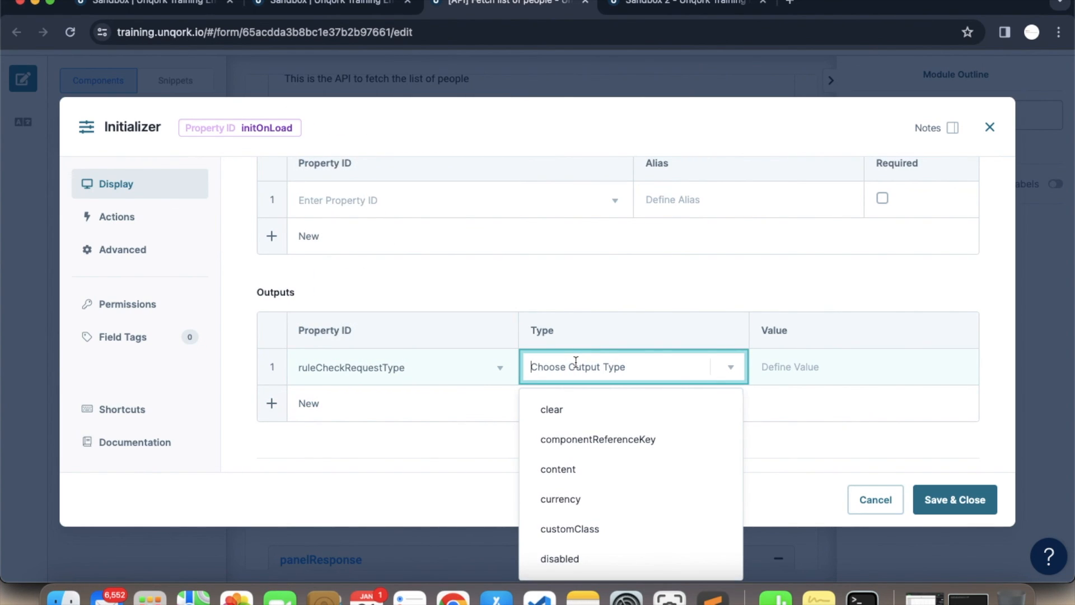
{"action": "type", "text": "tri"}
{"action": "left_click", "coordinate": [579, 409]}
{"action": "left_click", "coordinate": [794, 365]}
{"action": "type", "text": "GO"}
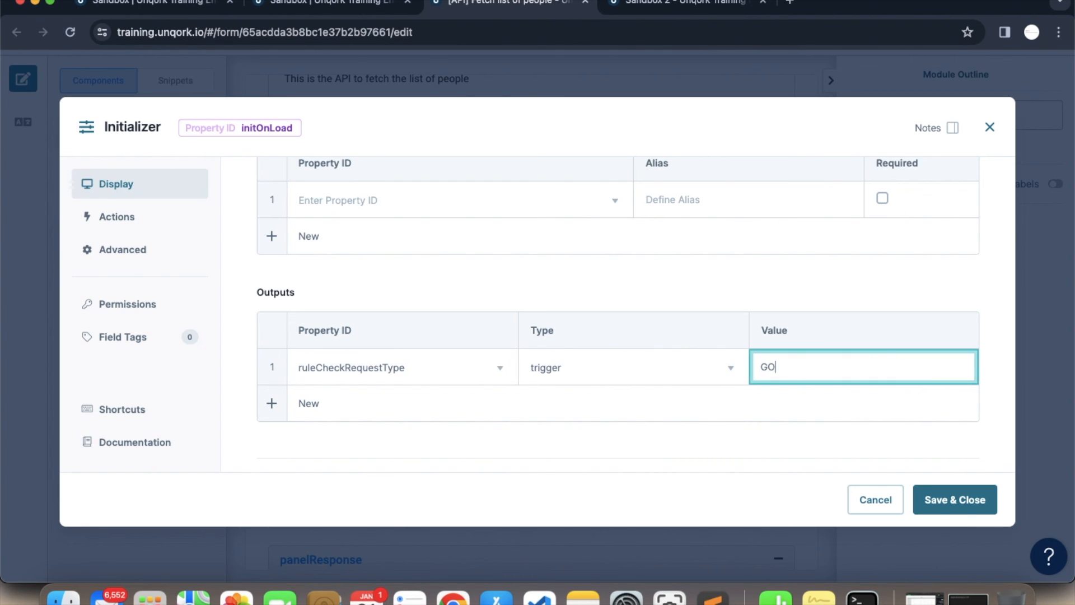
{"action": "left_click", "coordinate": [948, 495]}
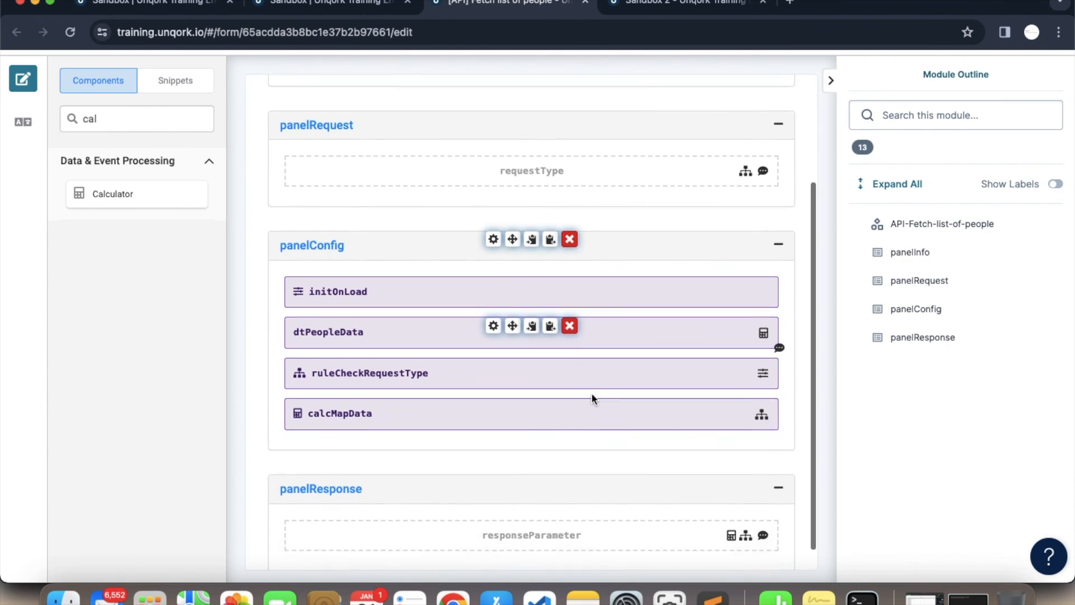
Save the [API] Fetch list of people module with its updated initOnLoad Initializer
{"action": "scroll", "coordinate": [591, 392], "scroll_direction": "up", "scroll_amount": 3}
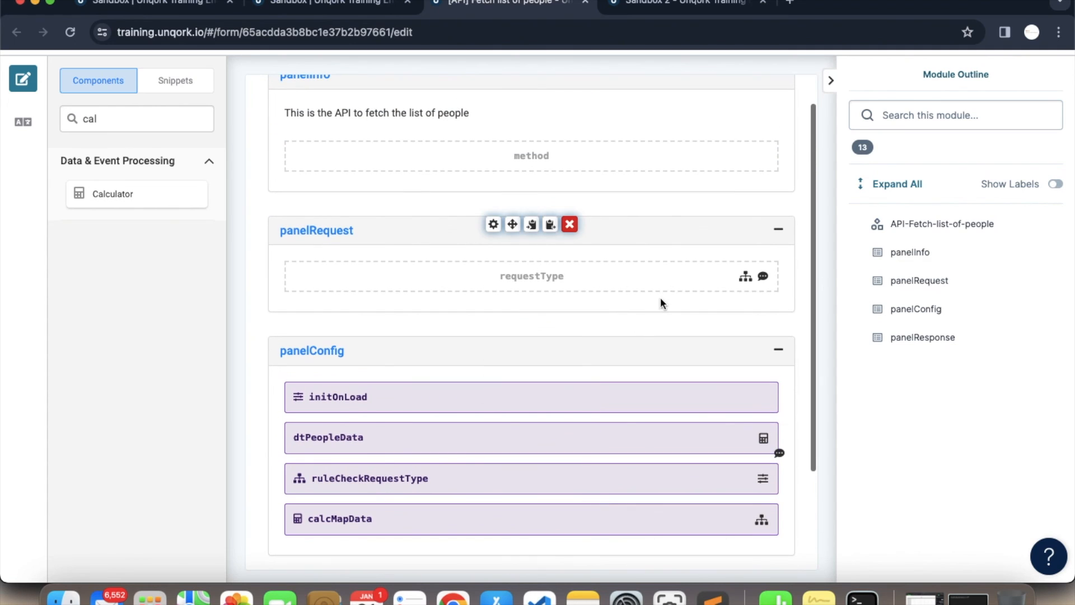
{"action": "scroll", "coordinate": [661, 303], "scroll_direction": "down", "scroll_amount": 3}
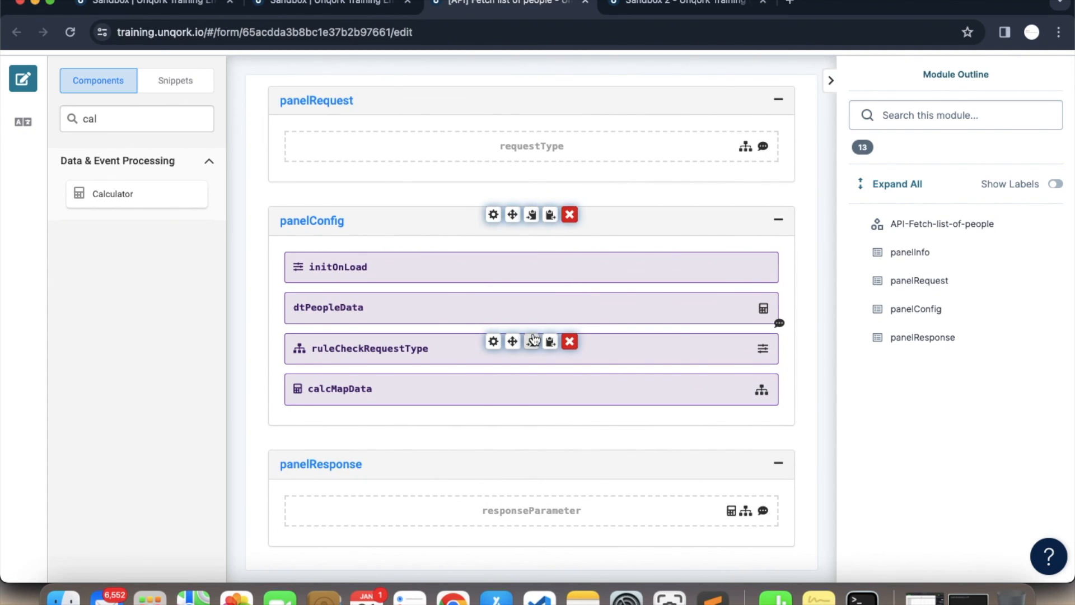
{"action": "scroll", "coordinate": [677, 323], "scroll_direction": "up", "scroll_amount": 5}
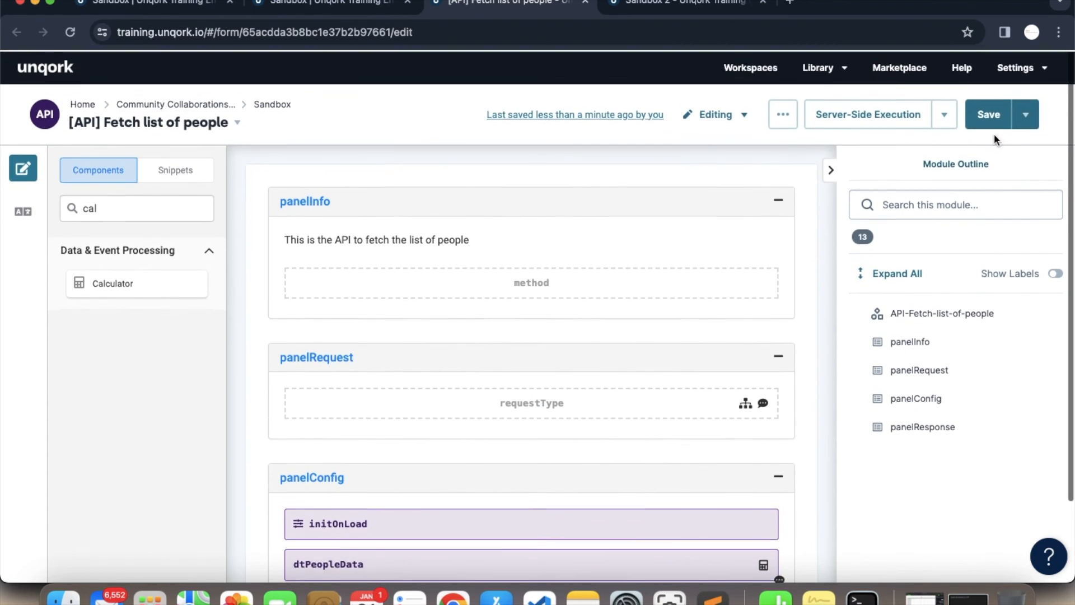
{"action": "left_click", "coordinate": [991, 118]}
{"action": "scroll", "coordinate": [630, 362], "scroll_direction": "down", "scroll_amount": 5}
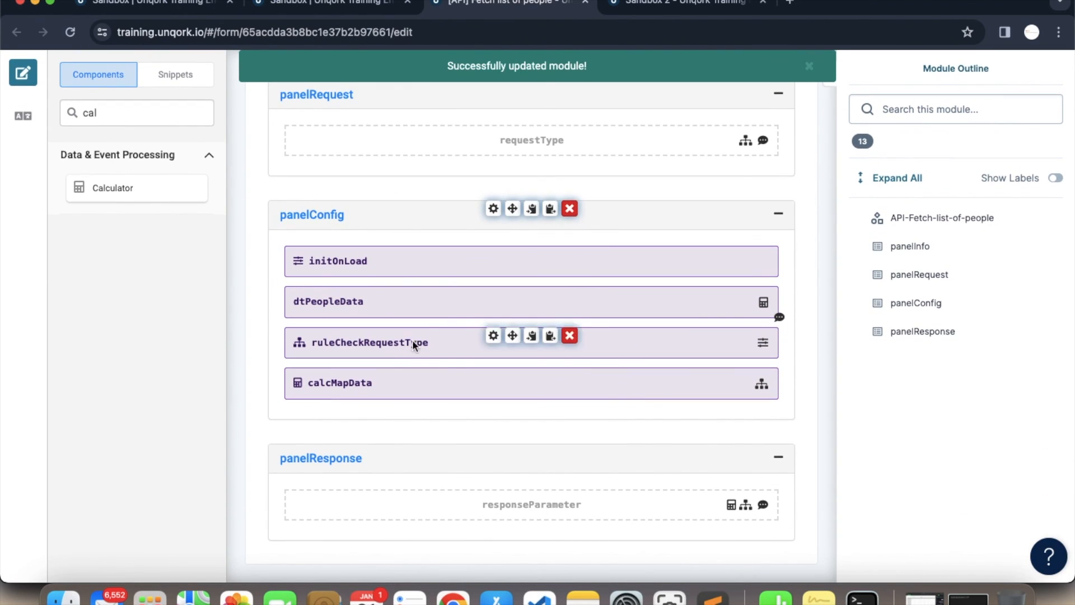
Look at the plugExecuteModule component in the Sandbox 2 module and return to the [API] Fetch list of people module
{"action": "left_click", "coordinate": [680, 4]}
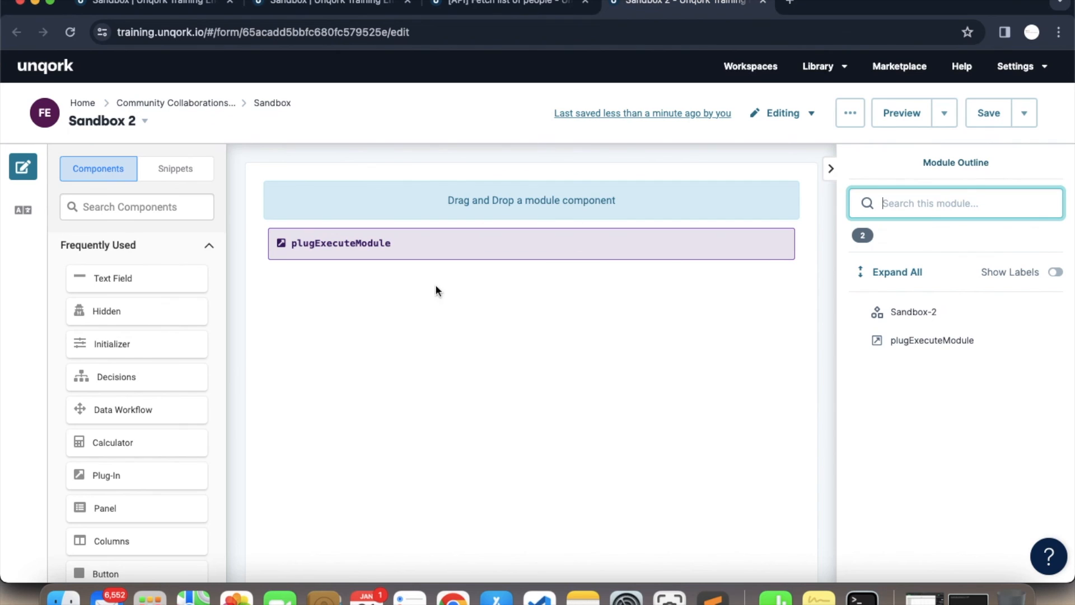
{"action": "mouse_move", "coordinate": [477, 258]}
{"action": "left_click", "coordinate": [537, 8]}
{"action": "mouse_move", "coordinate": [548, 339]}
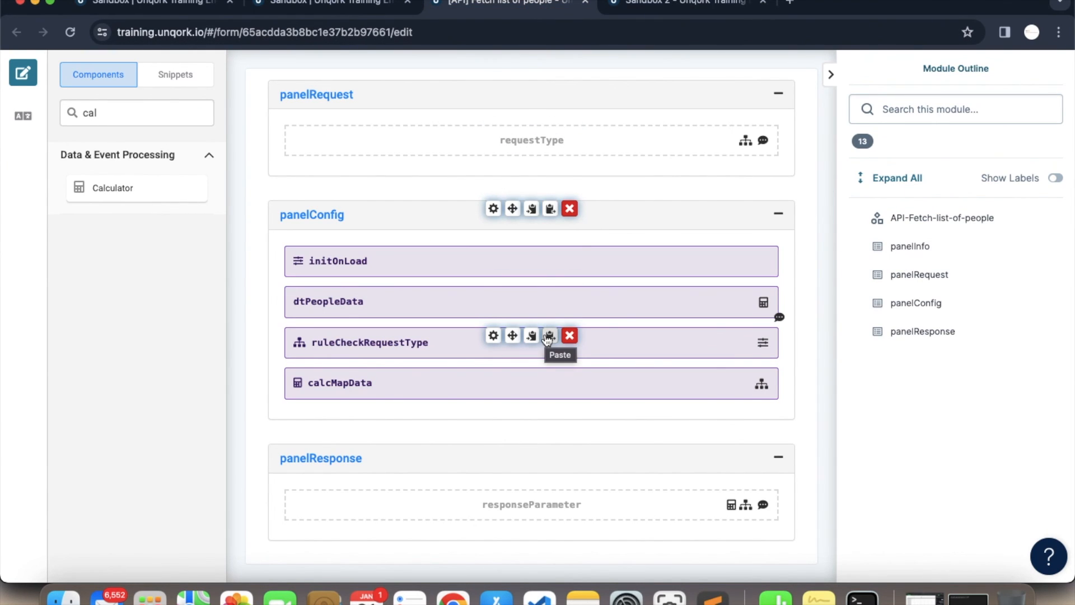